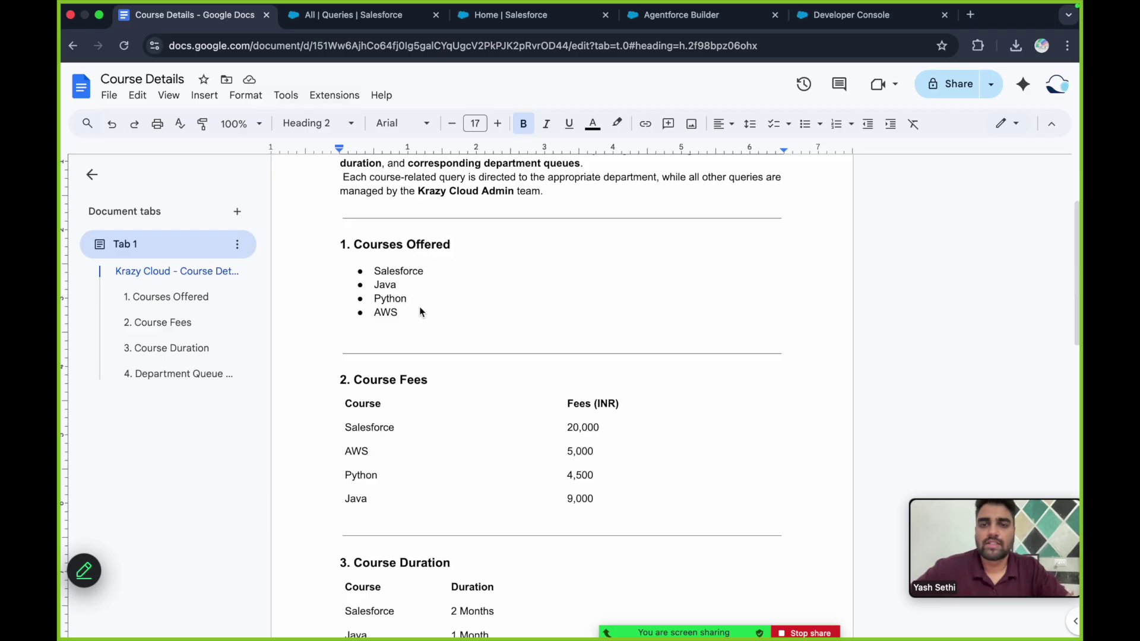
Step: Review the Course Details doc's fees, durations and queue mapping, then return to the Salesforce Data Library page
scroll(419, 305, down, 2)
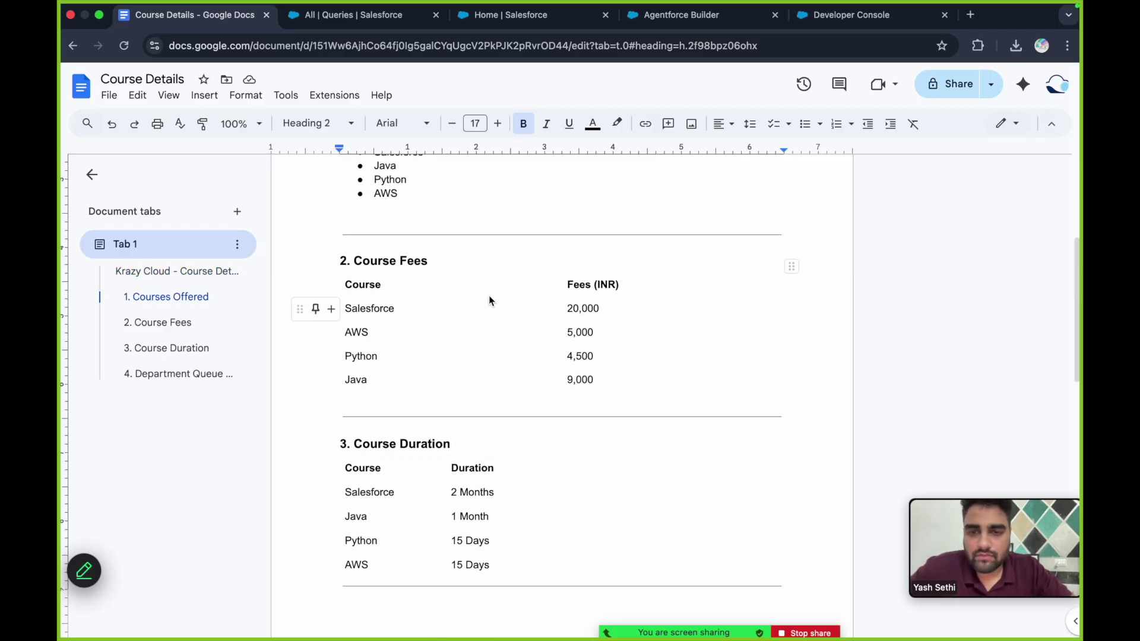
scroll(508, 323, down, 1)
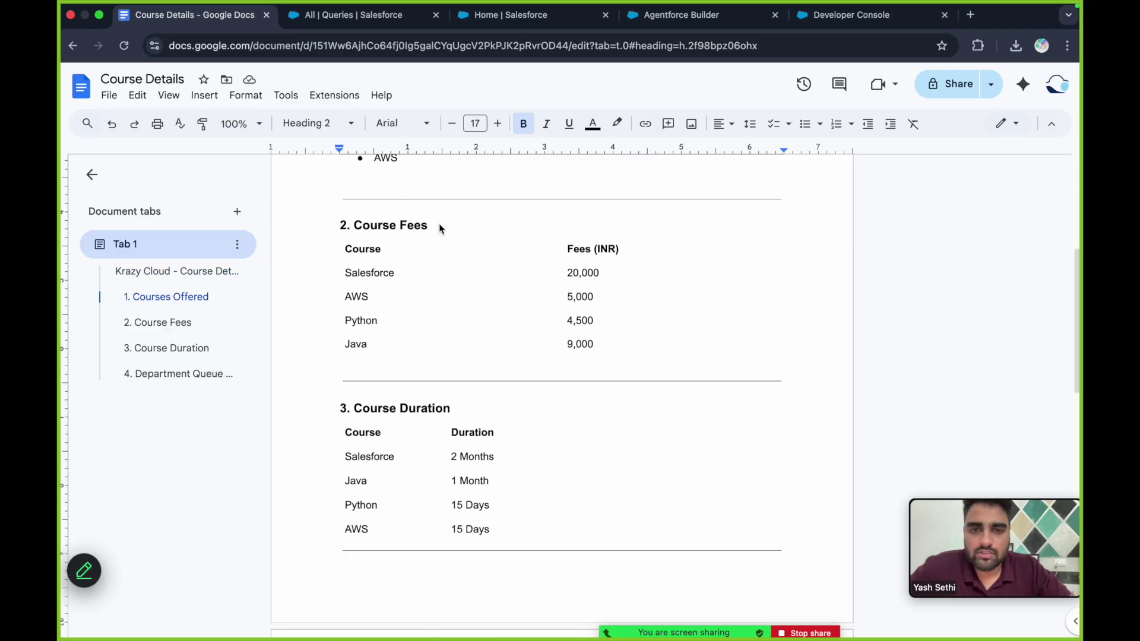
scroll(433, 333, down, 1)
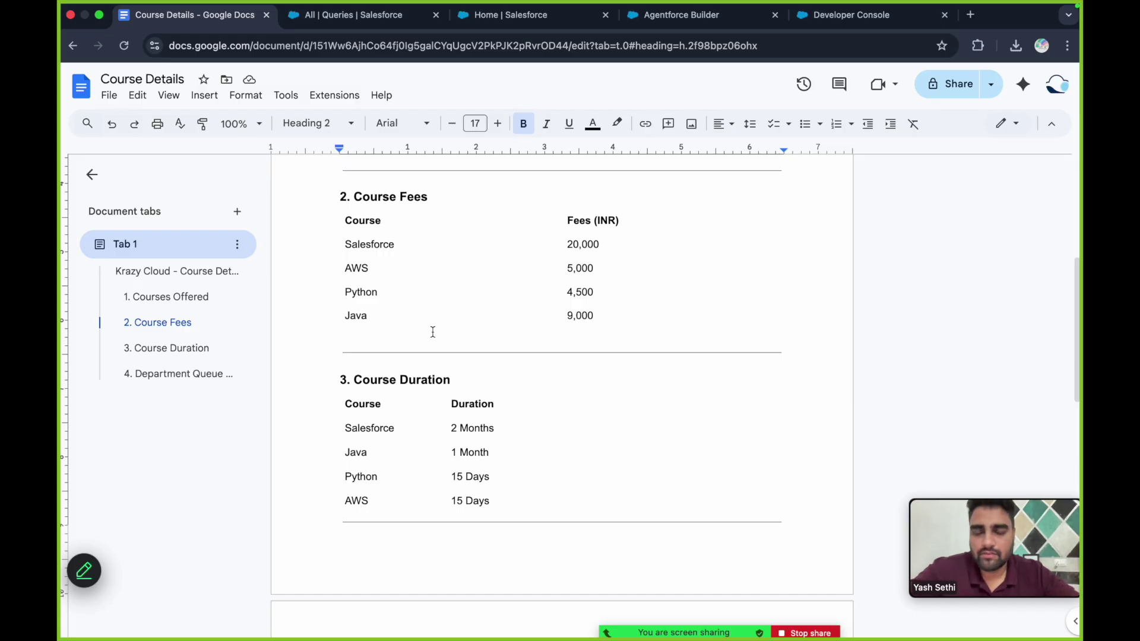
scroll(433, 332, down, 4)
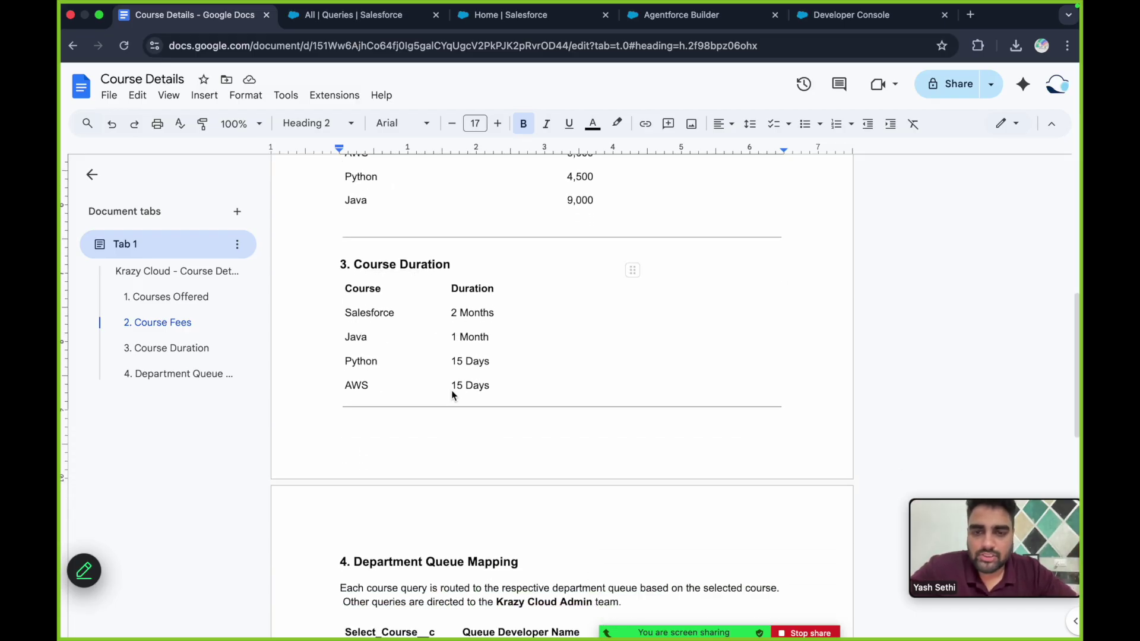
scroll(451, 390, down, 10)
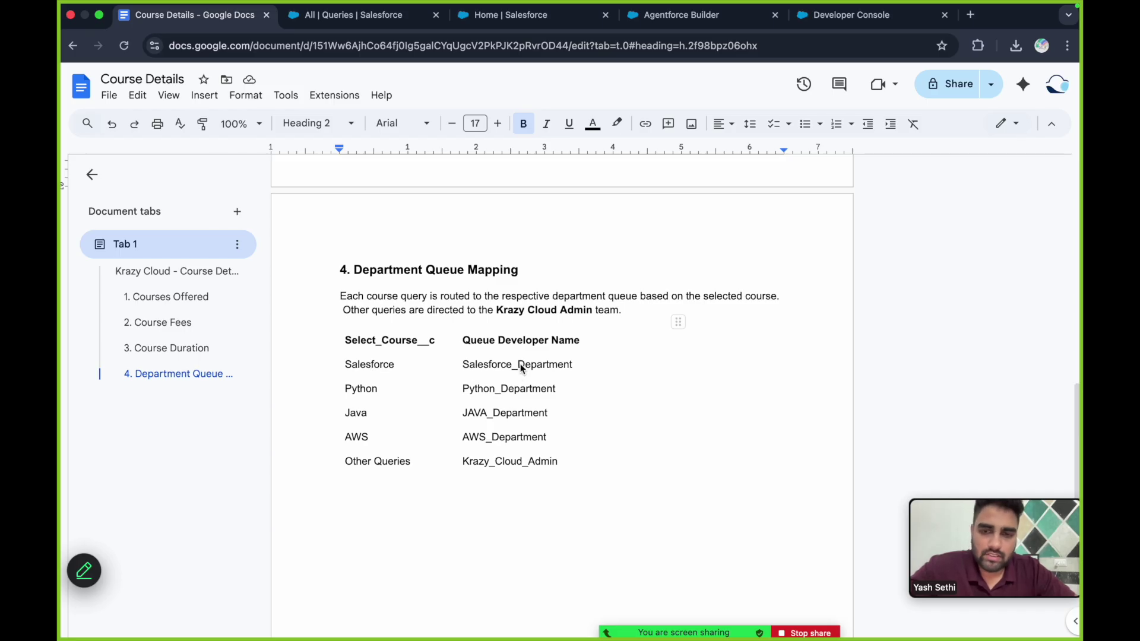
scroll(398, 371, up, 15)
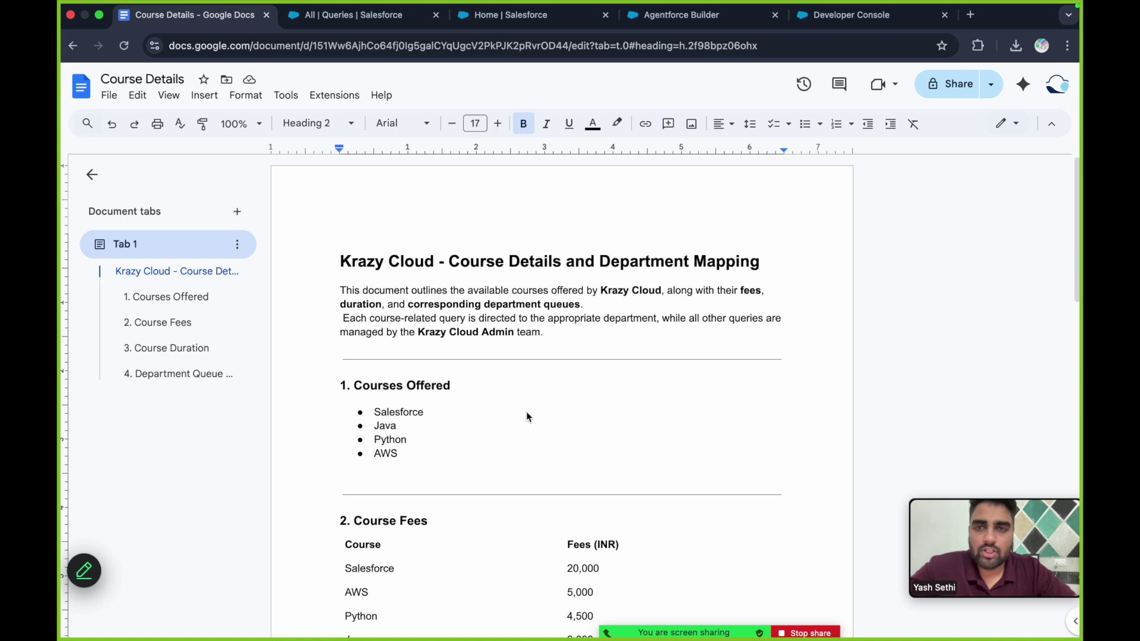
click(550, 16)
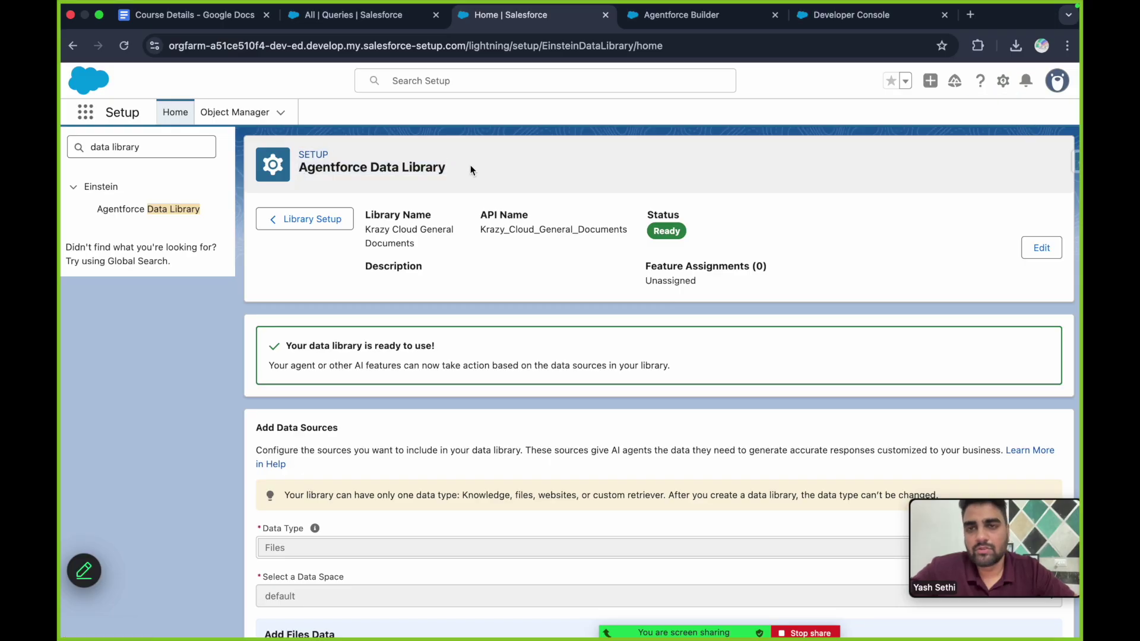
Step: Check the library's uploaded files, highlighting Course Details.pdf, and briefly compare against the Course Details doc
scroll(479, 419, down, 5)
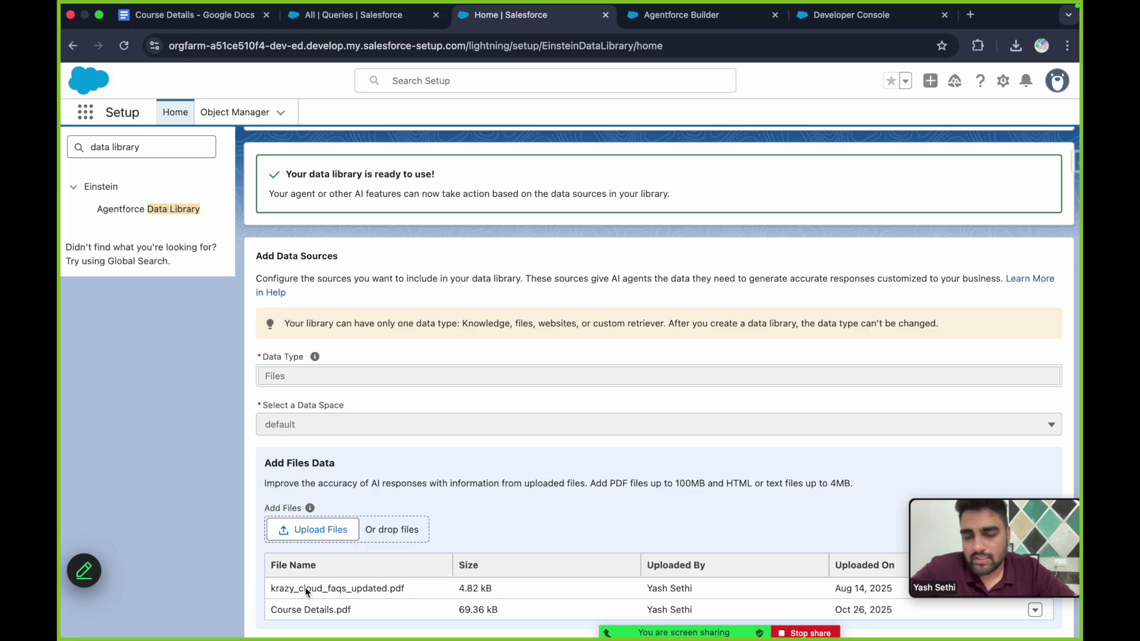
drag(272, 611, 366, 615)
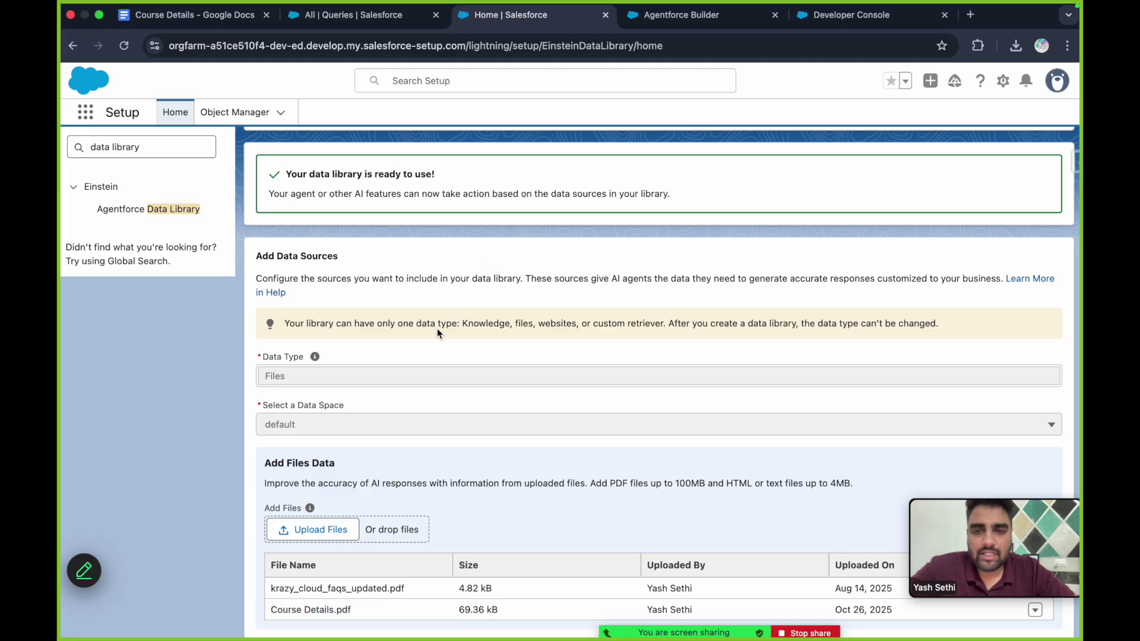
scroll(437, 329, up, 3)
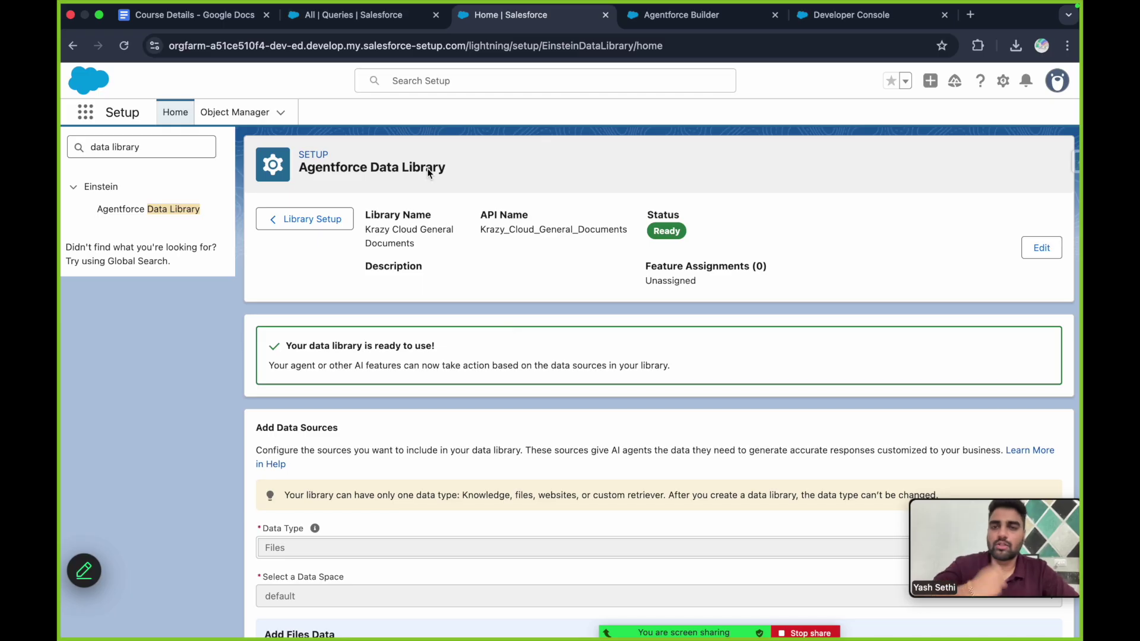
click(196, 15)
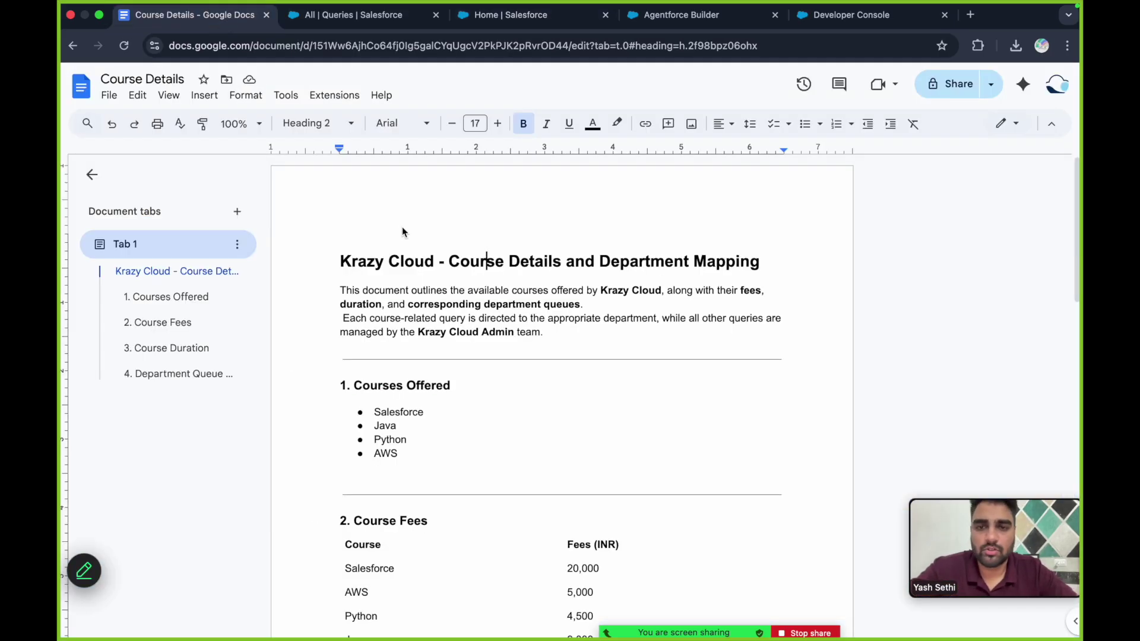
click(521, 17)
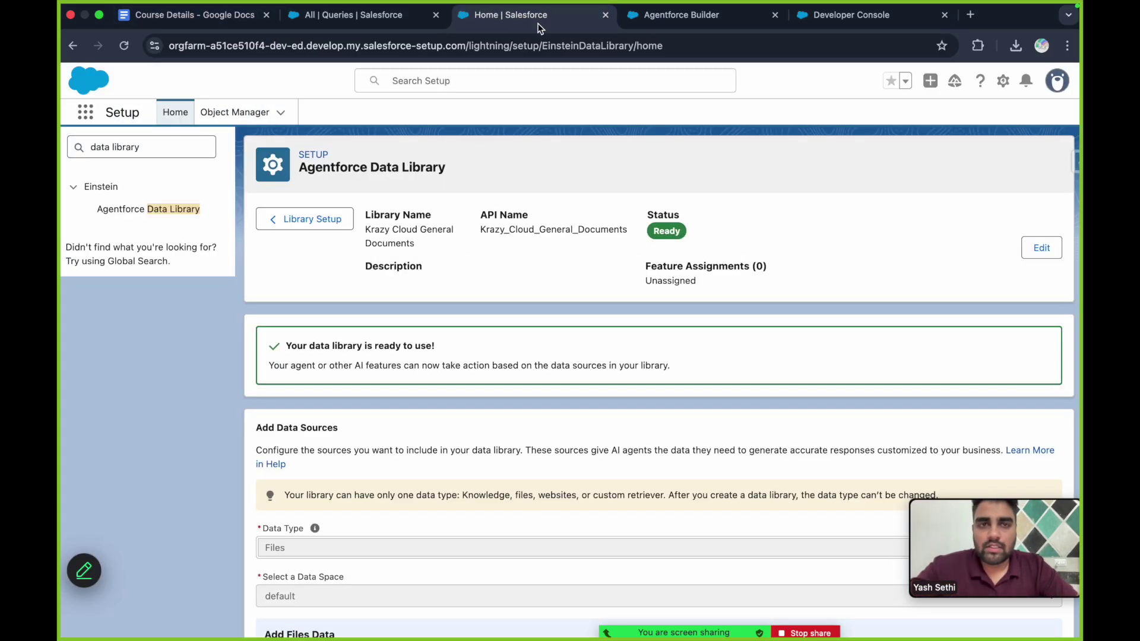
Step: Walk through the AssignQueryToQueueDynamically class name and its courseName and queueDeveloperName input variables
click(824, 23)
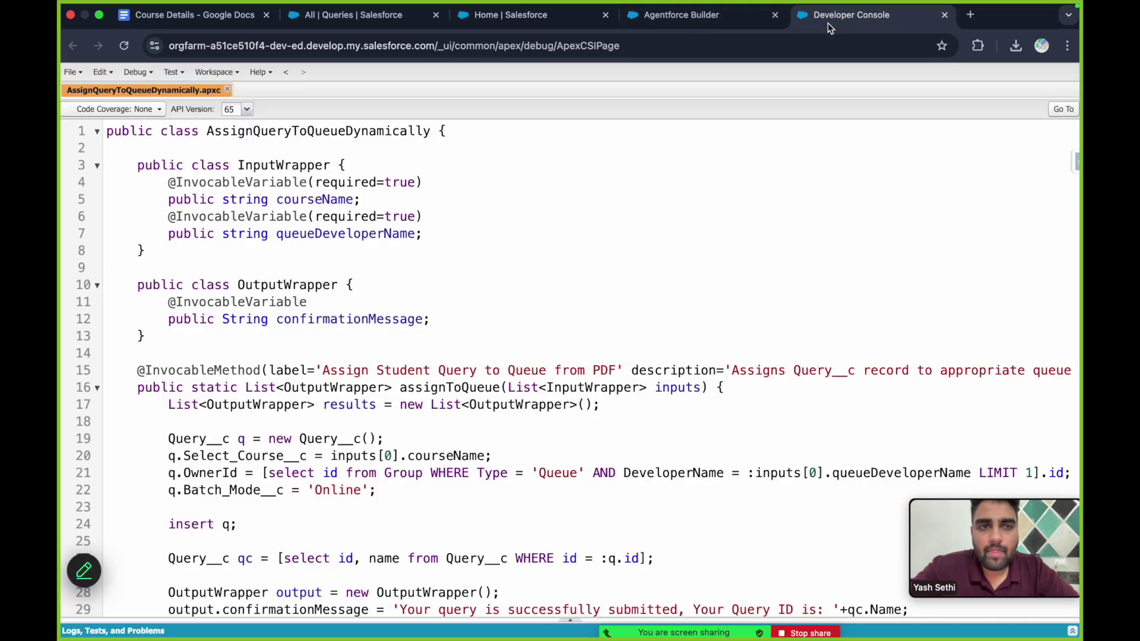
double_click(375, 133)
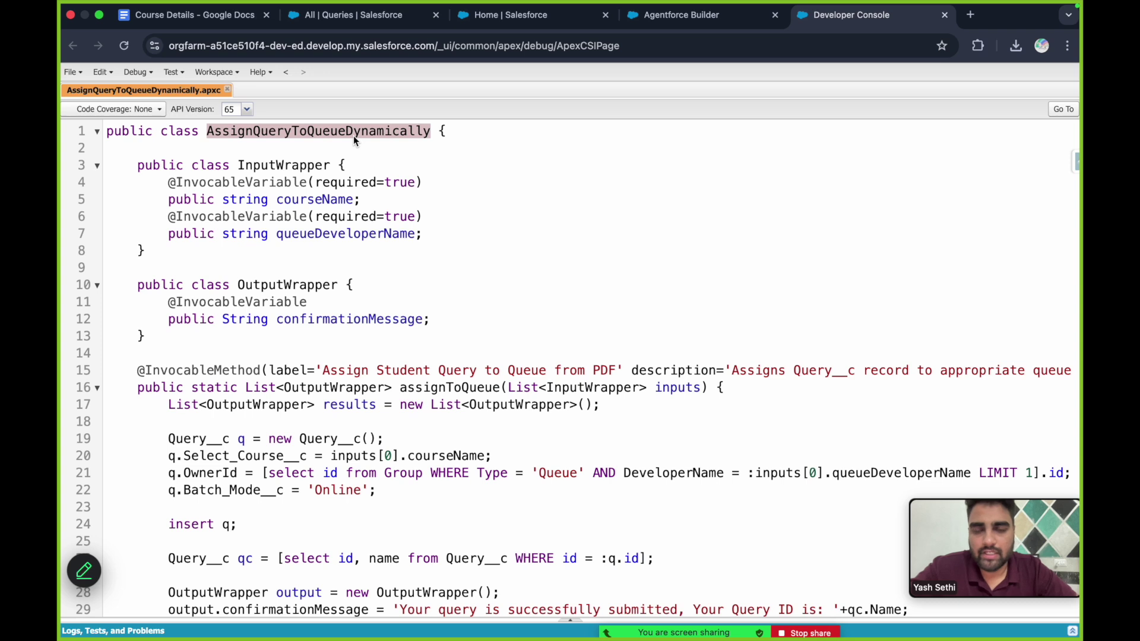
click(263, 164)
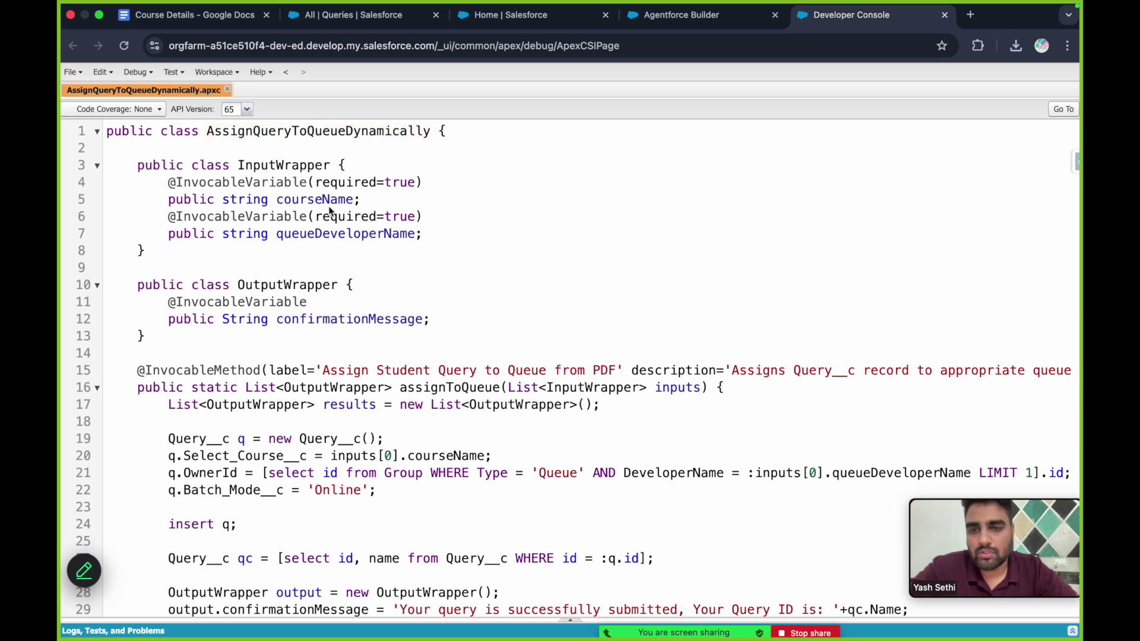
double_click(309, 200)
double_click(338, 234)
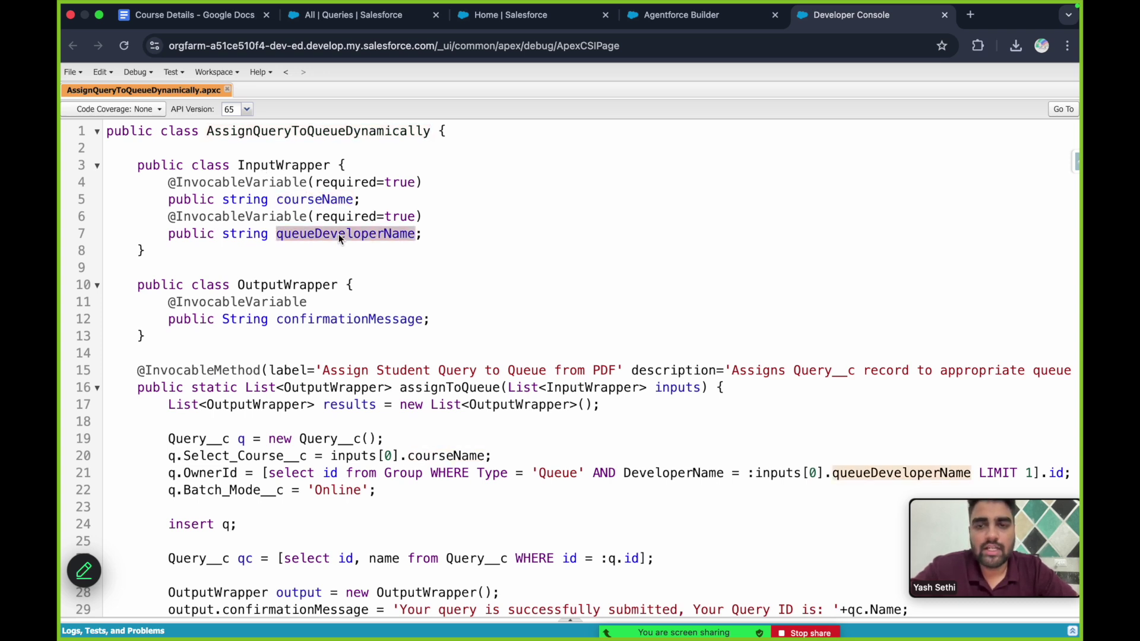
scroll(390, 263, down, 4)
scroll(389, 263, up, 2)
scroll(390, 266, up, 1)
double_click(315, 195)
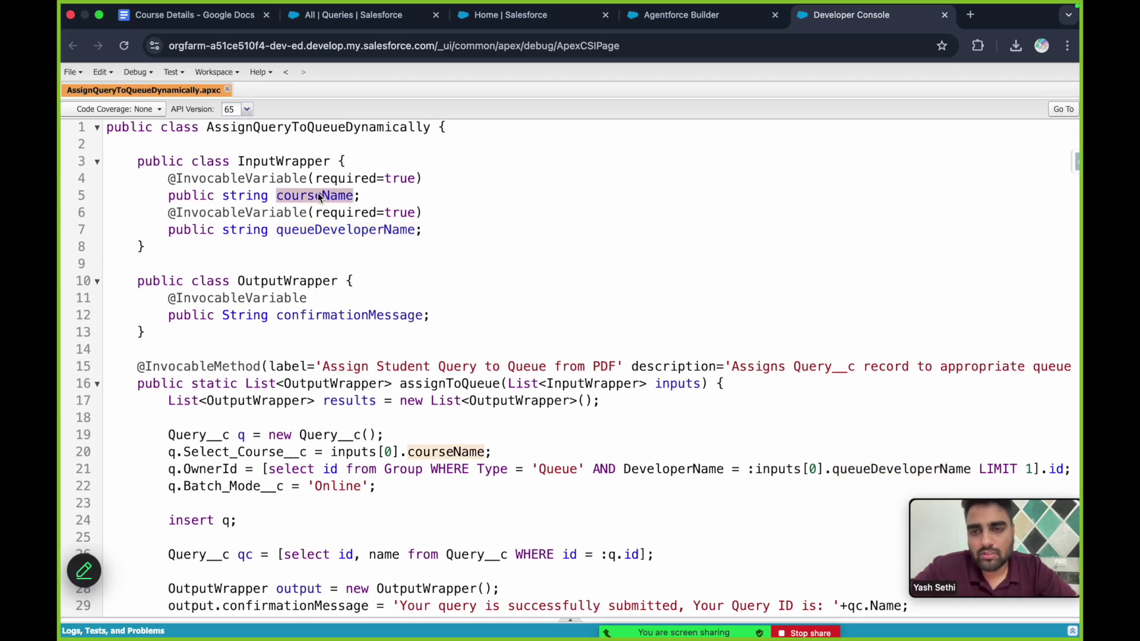
double_click(349, 232)
Step: Explain the Query__c record code, its Select_Course__c field and queue OwnerId, then return to the doc
scroll(348, 232, down, 3)
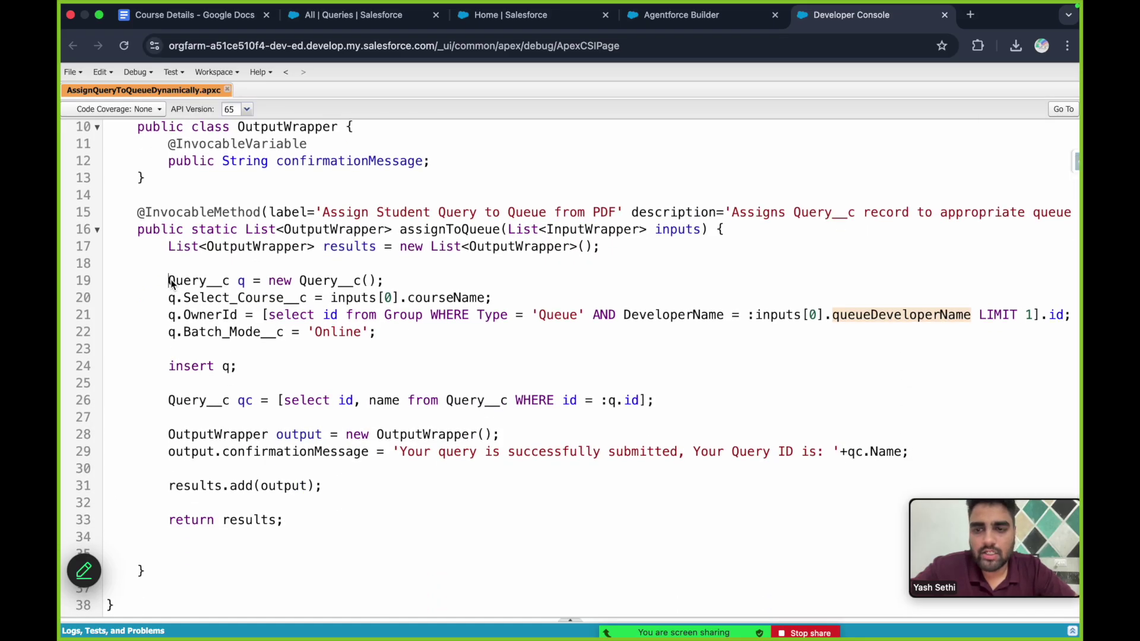
drag(168, 280, 372, 344)
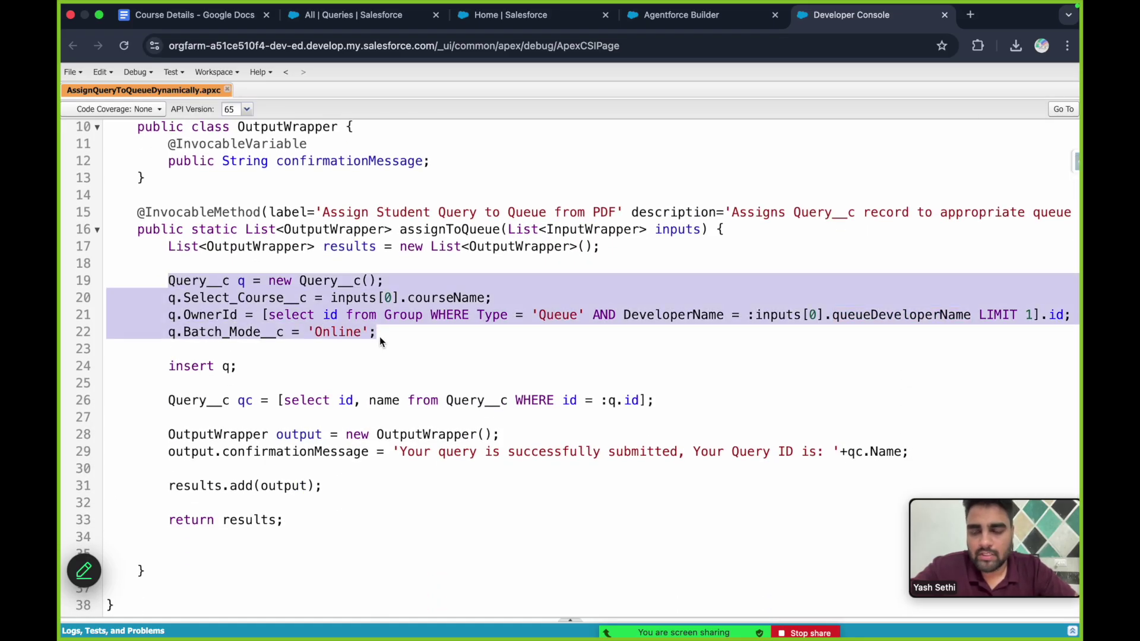
click(379, 336)
double_click(263, 298)
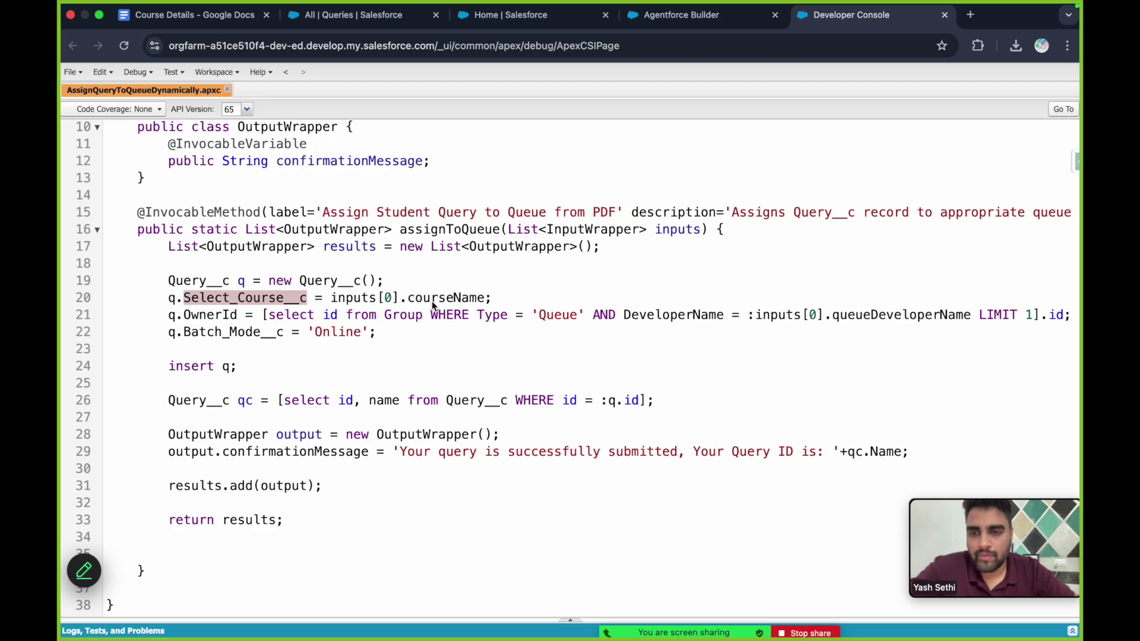
double_click(196, 318)
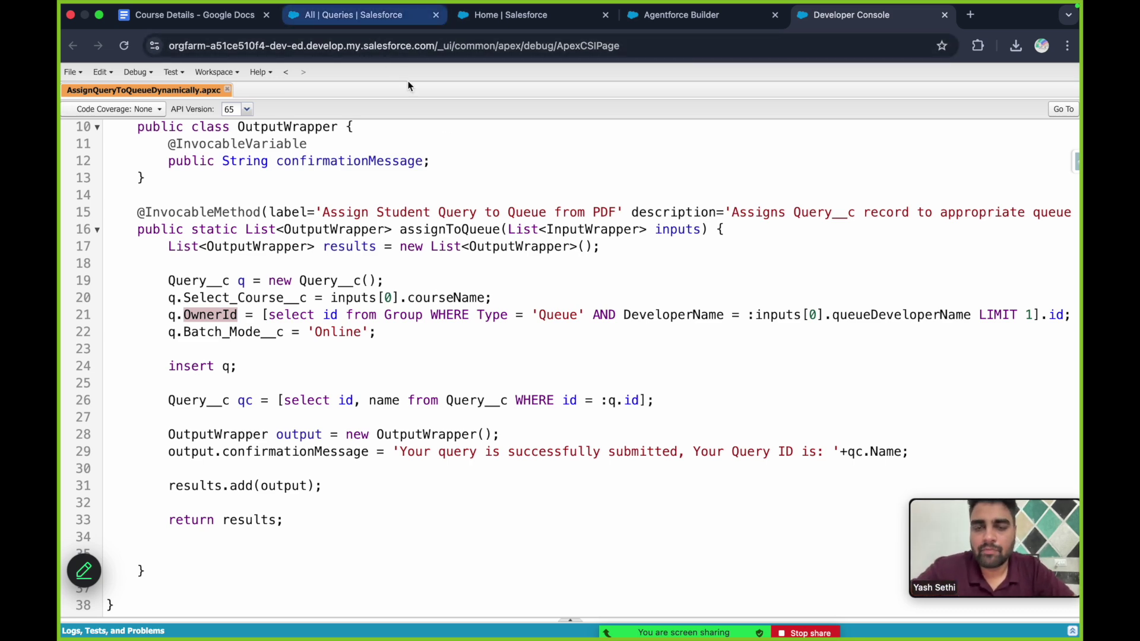
scroll(479, 229, up, 3)
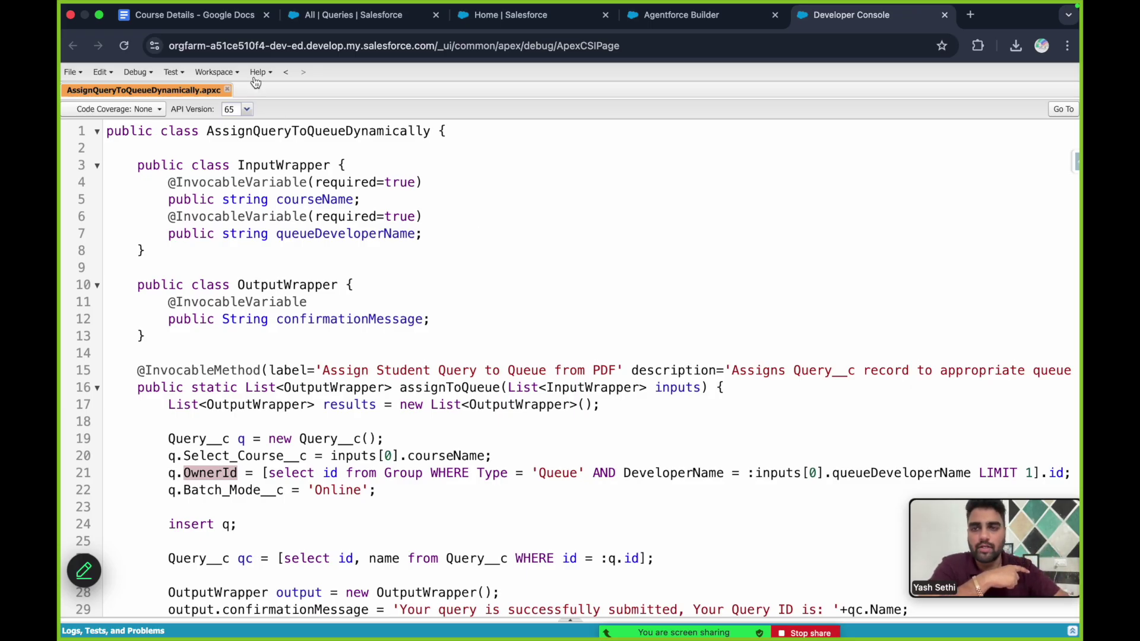
click(227, 18)
Step: Recheck the fee, duration and Department Queue Mapping tables, then highlight the AssignQueryToQueueDynamically class name
scroll(475, 344, down, 5)
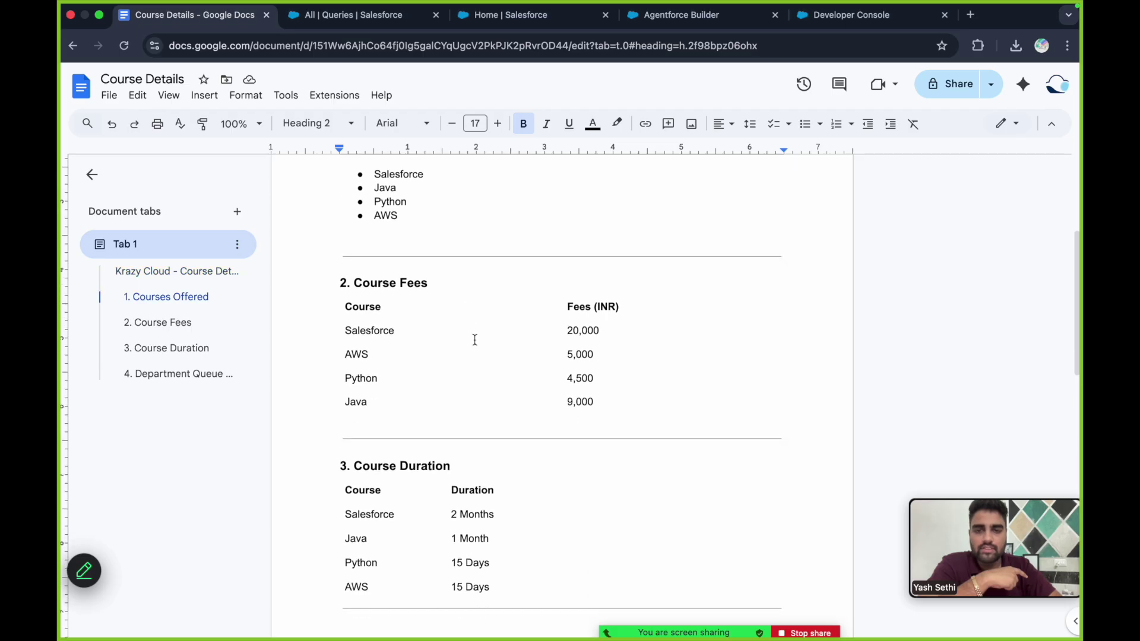
scroll(471, 437, down, 2)
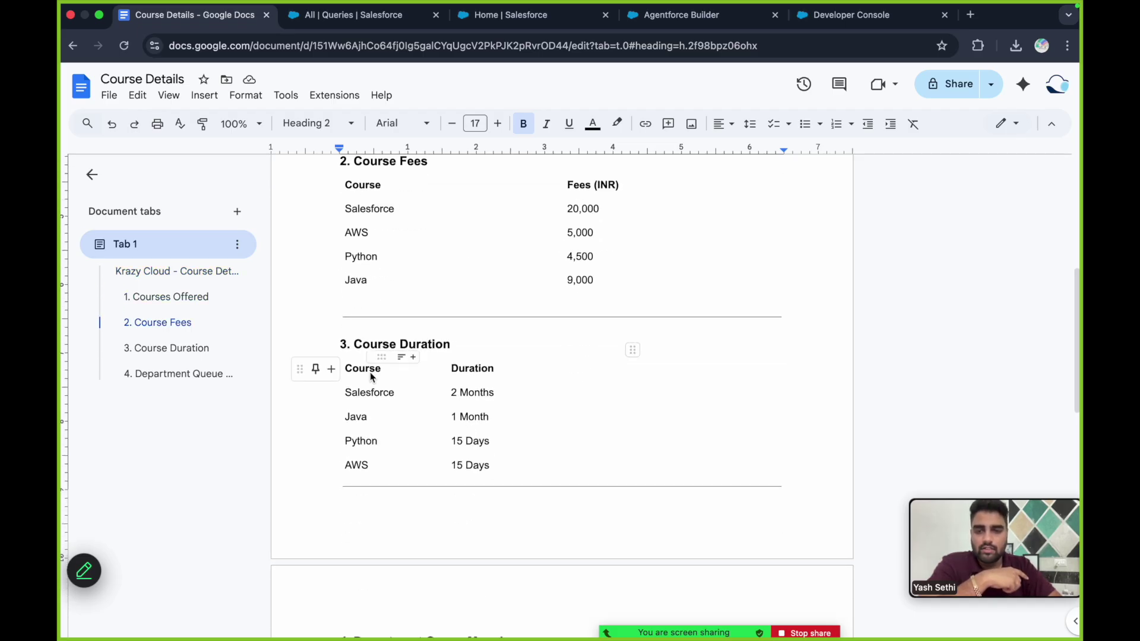
scroll(525, 397, down, 8)
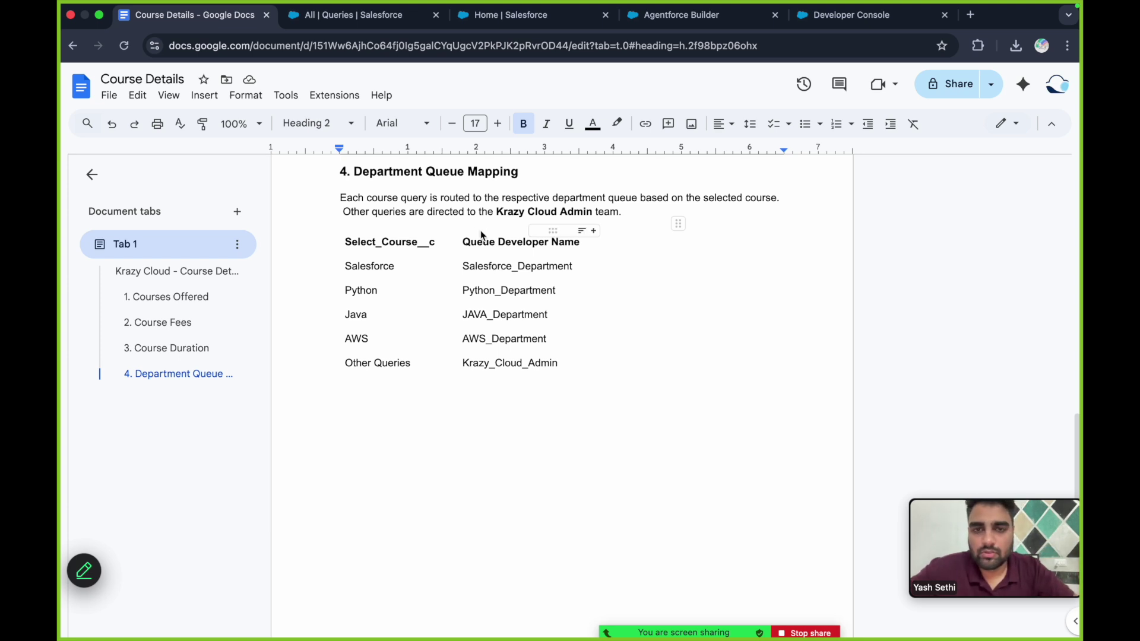
scroll(479, 232, up, 15)
click(819, 18)
click(339, 131)
click(320, 199)
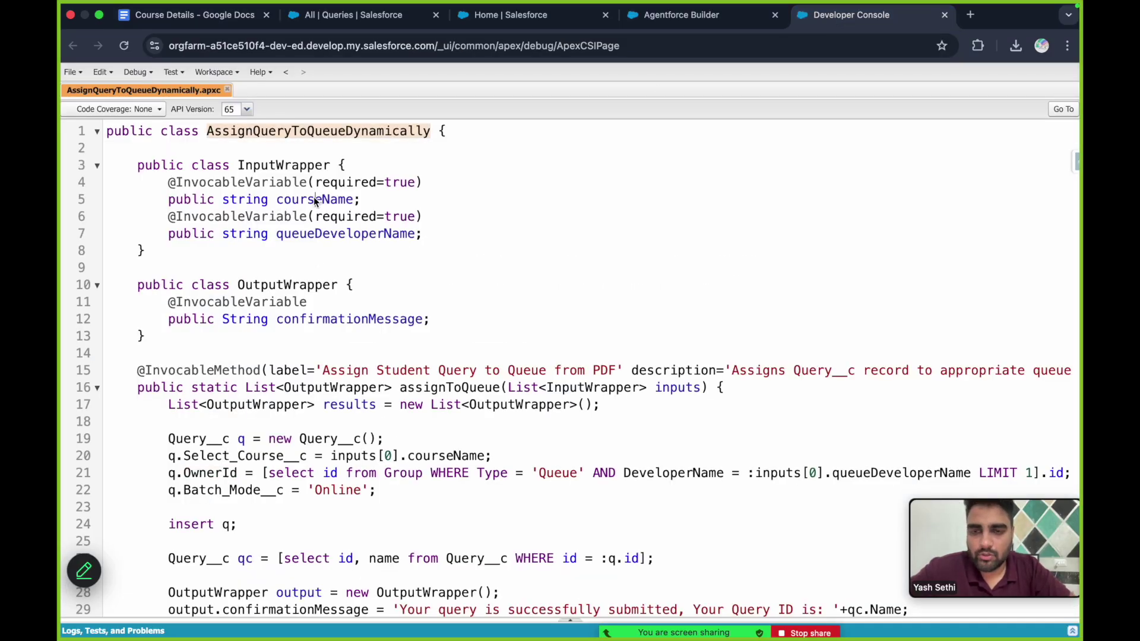
click(344, 234)
scroll(350, 236, down, 2)
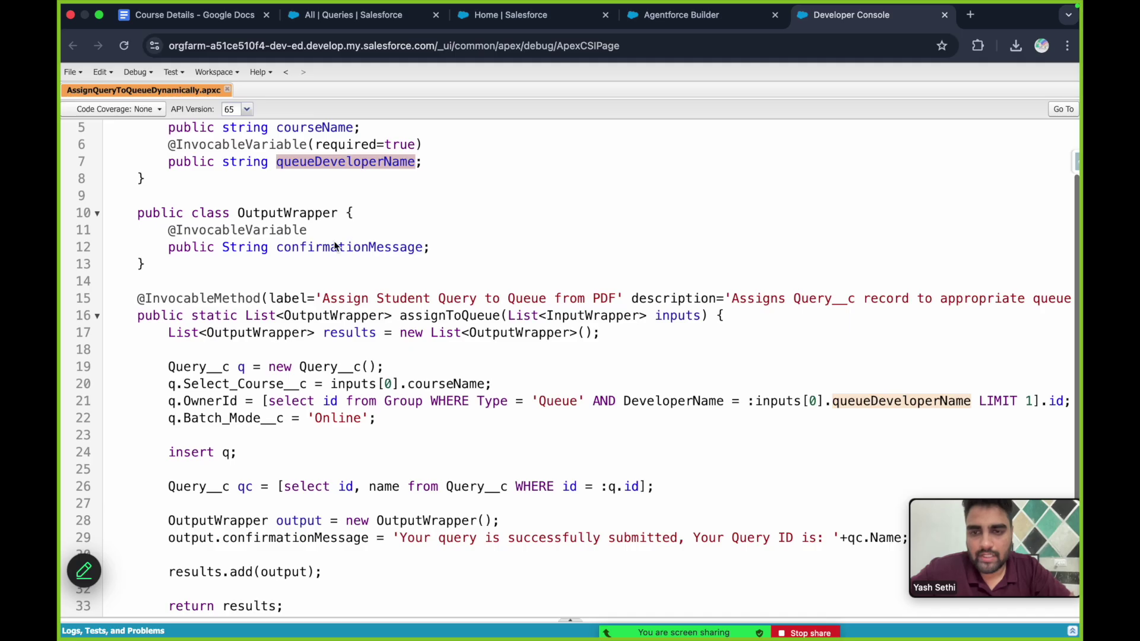
click(351, 250)
scroll(350, 250, down, 1)
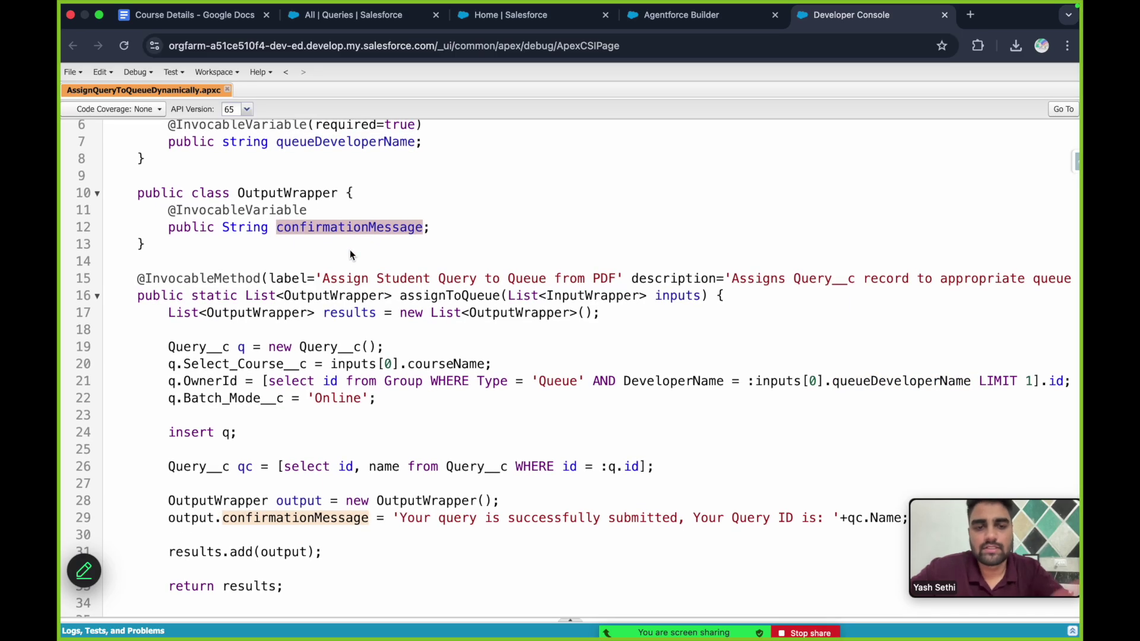
scroll(350, 255, down, 2)
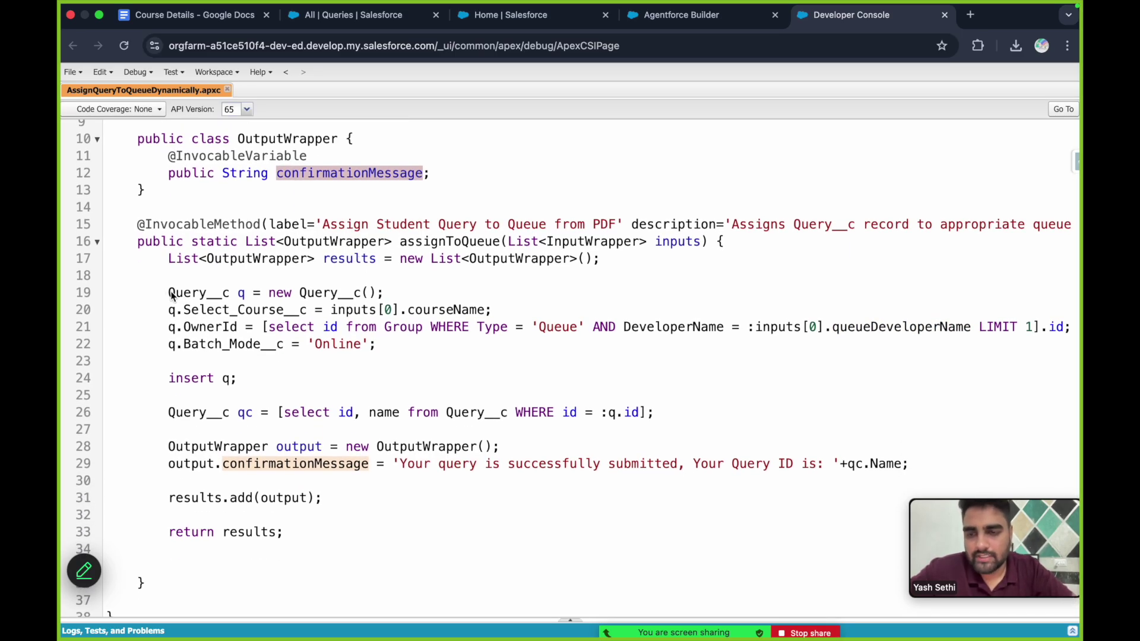
drag(169, 292, 387, 352)
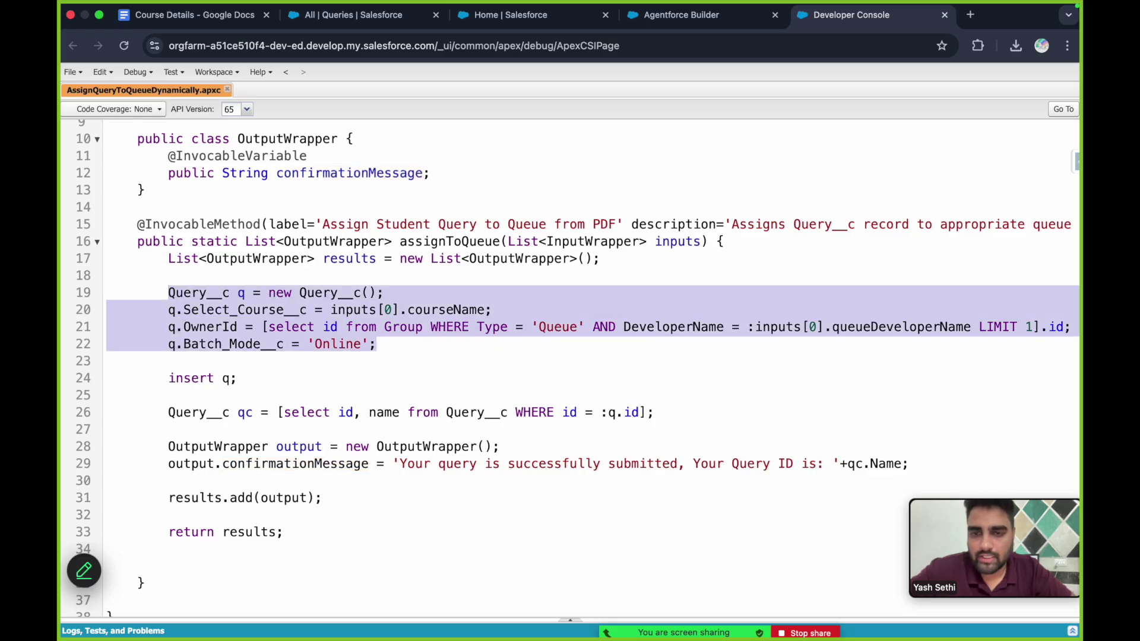
click(386, 347)
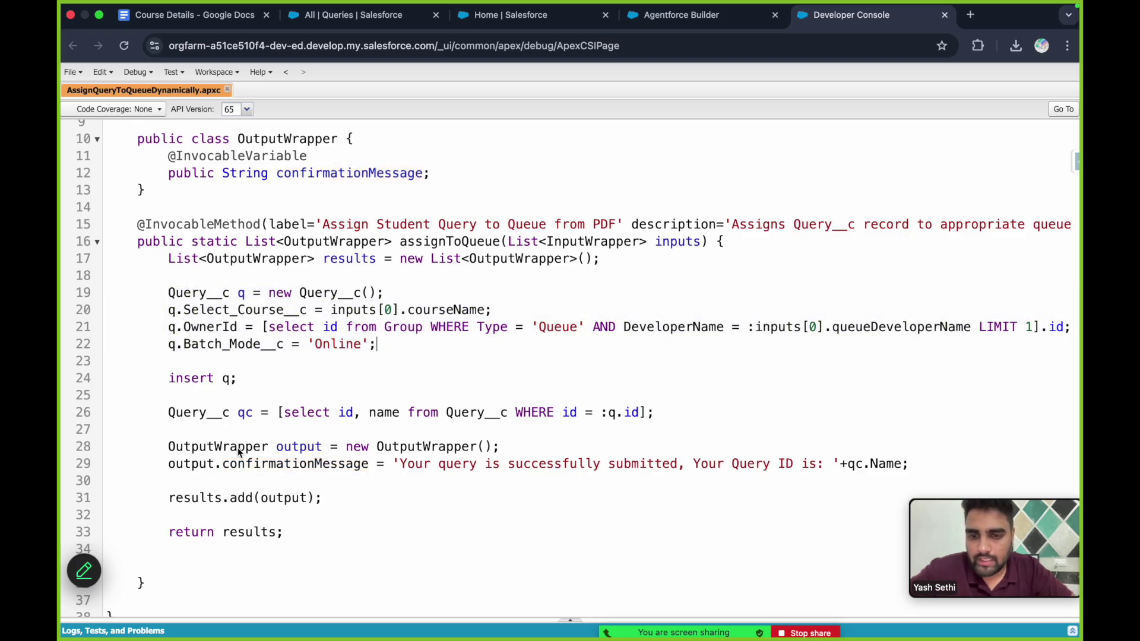
scroll(390, 442, down, 1)
double_click(319, 452)
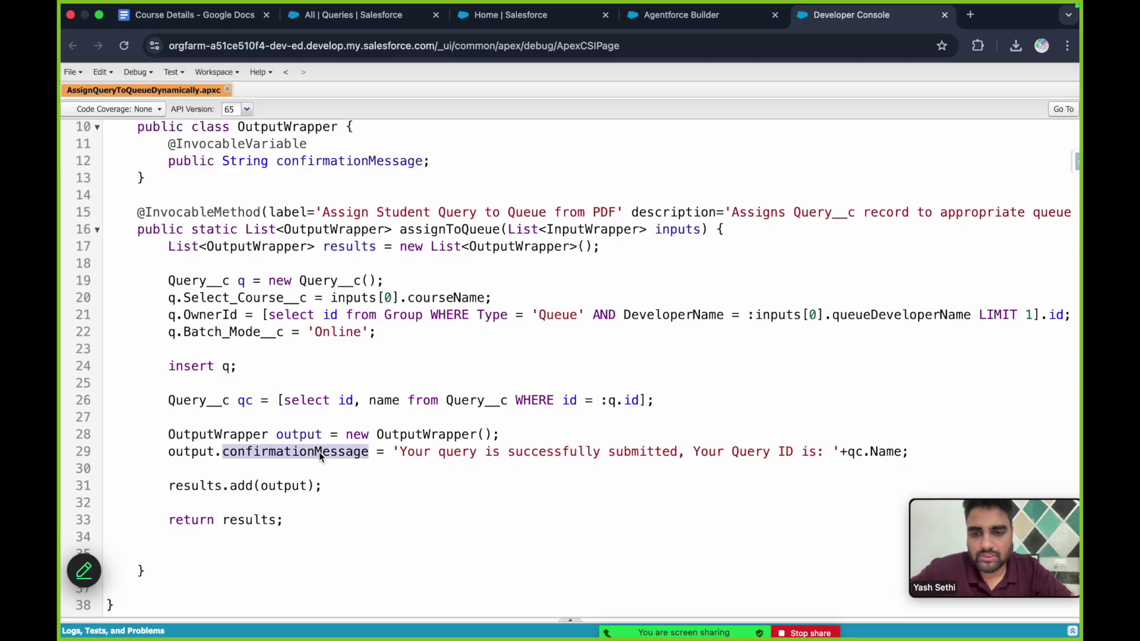
scroll(458, 289, up, 3)
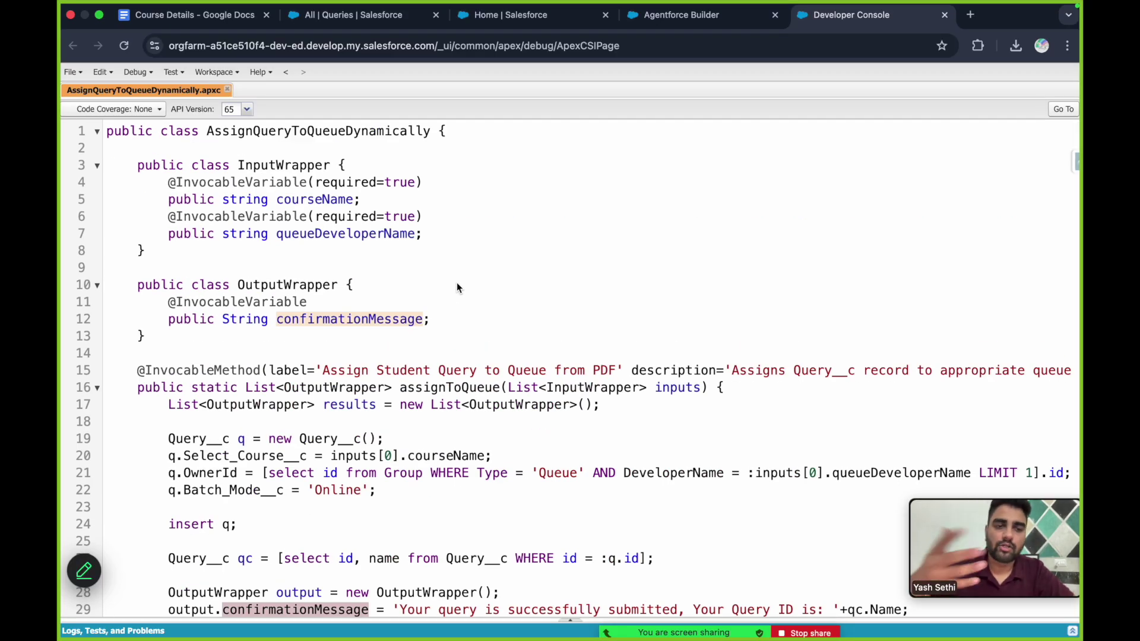
Step: Open the Krazy Cloud Queries topic in the Krazy Cloud Agent builder and review its scope
click(662, 21)
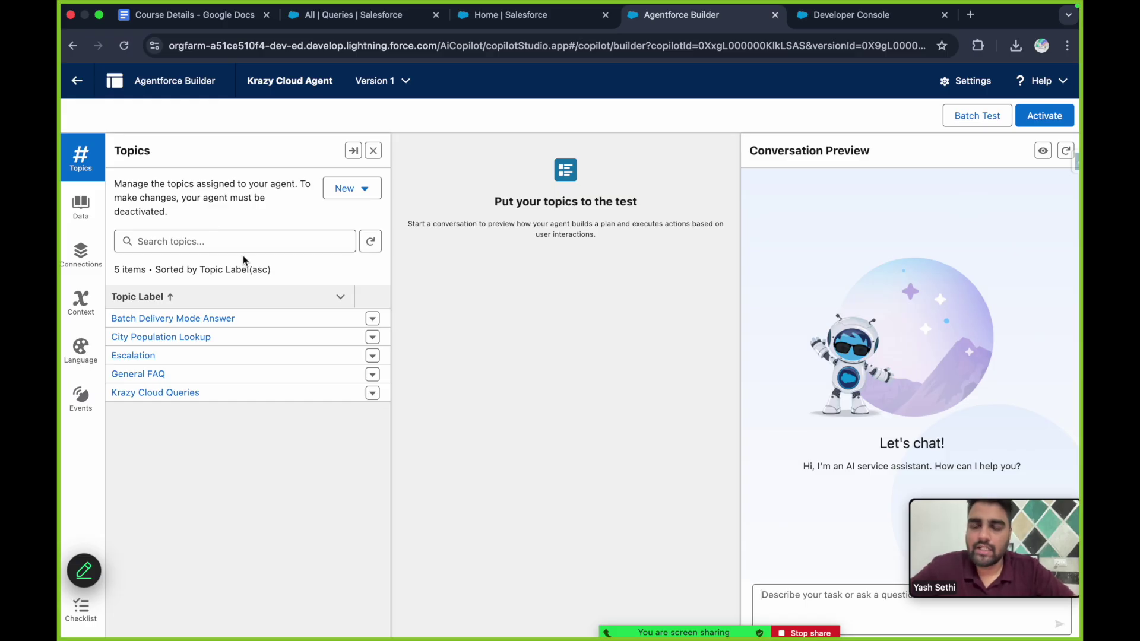
click(173, 394)
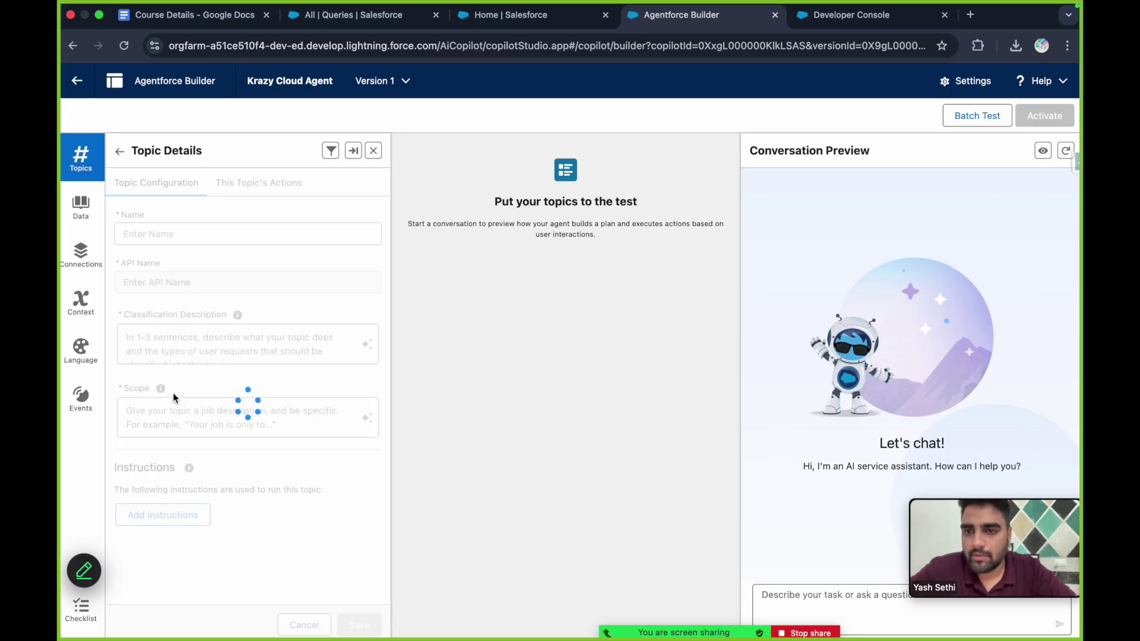
scroll(229, 297, down, 3)
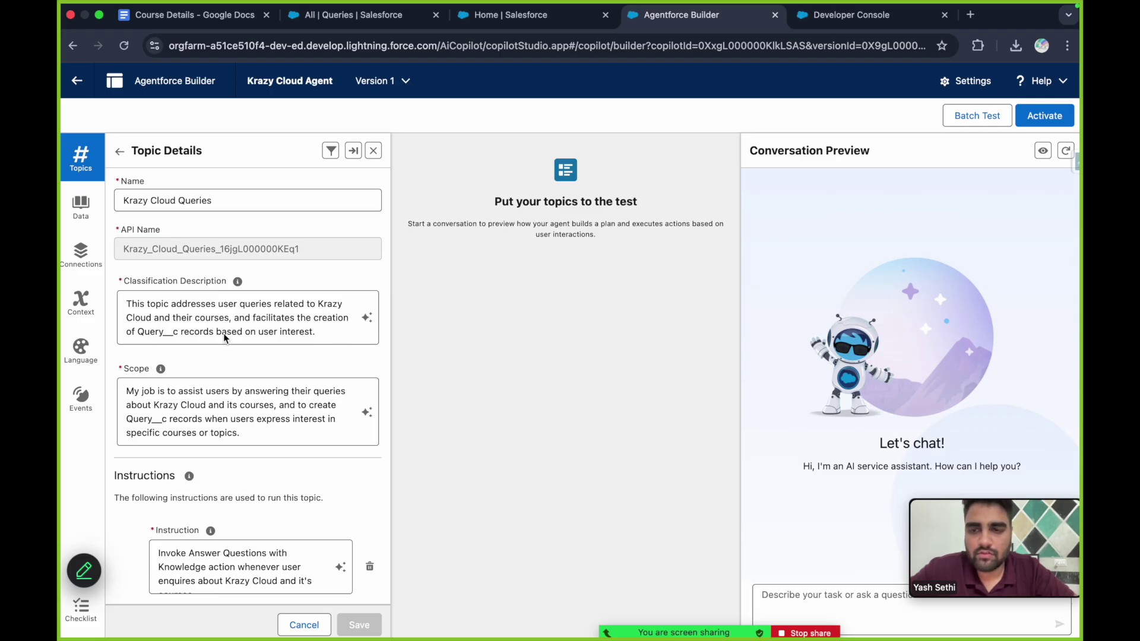
scroll(325, 341, down, 2)
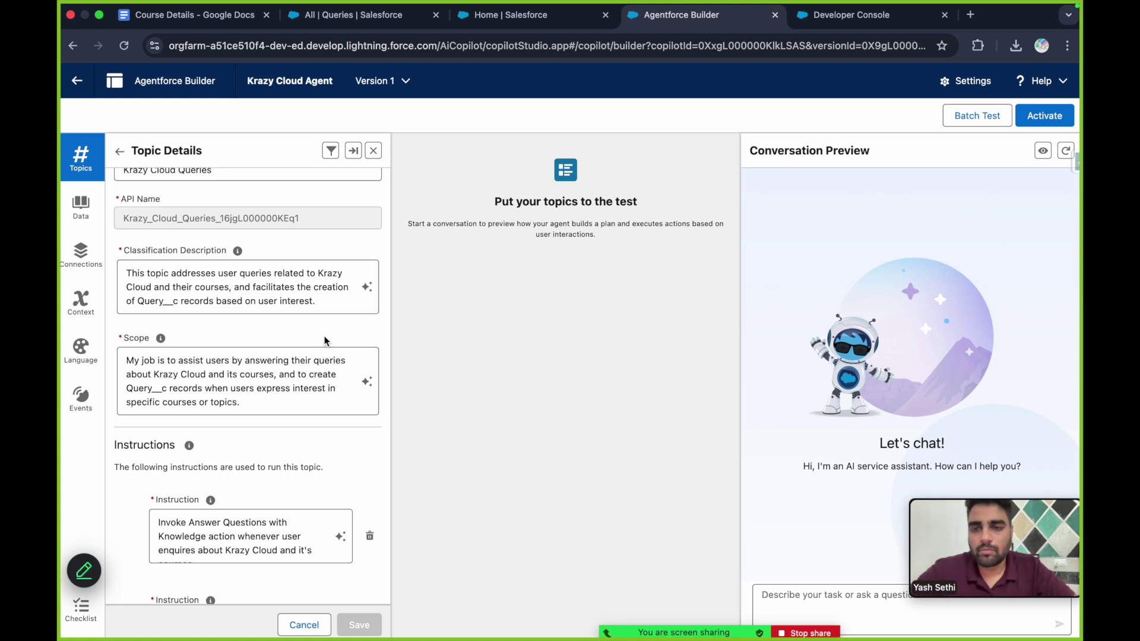
scroll(325, 341, down, 2)
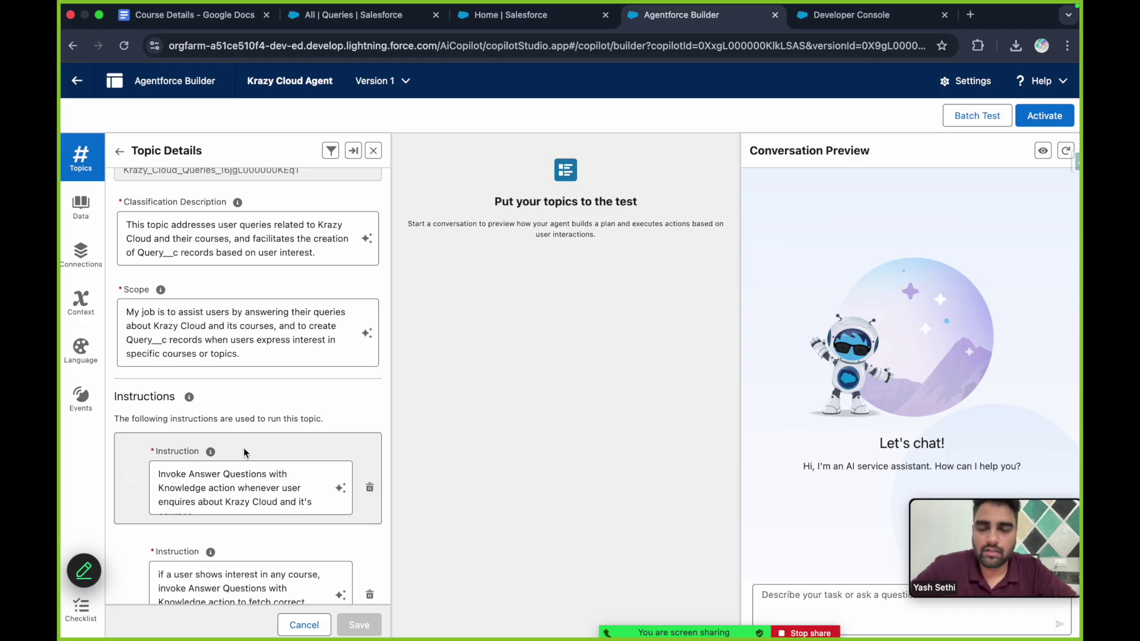
scroll(243, 448, down, 1)
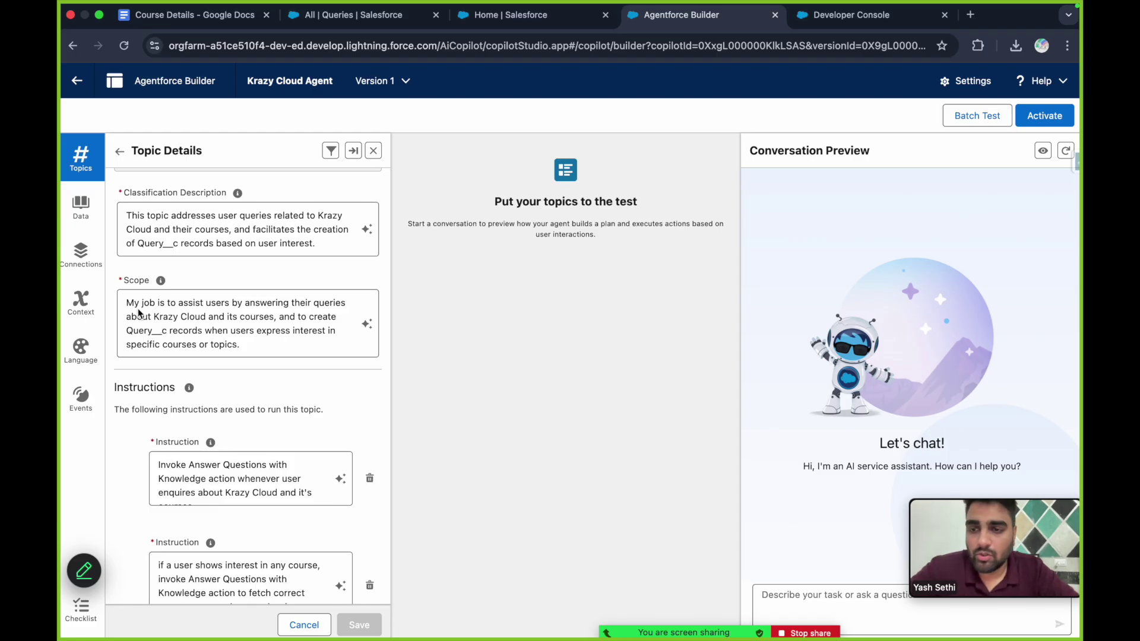
drag(127, 303, 259, 345)
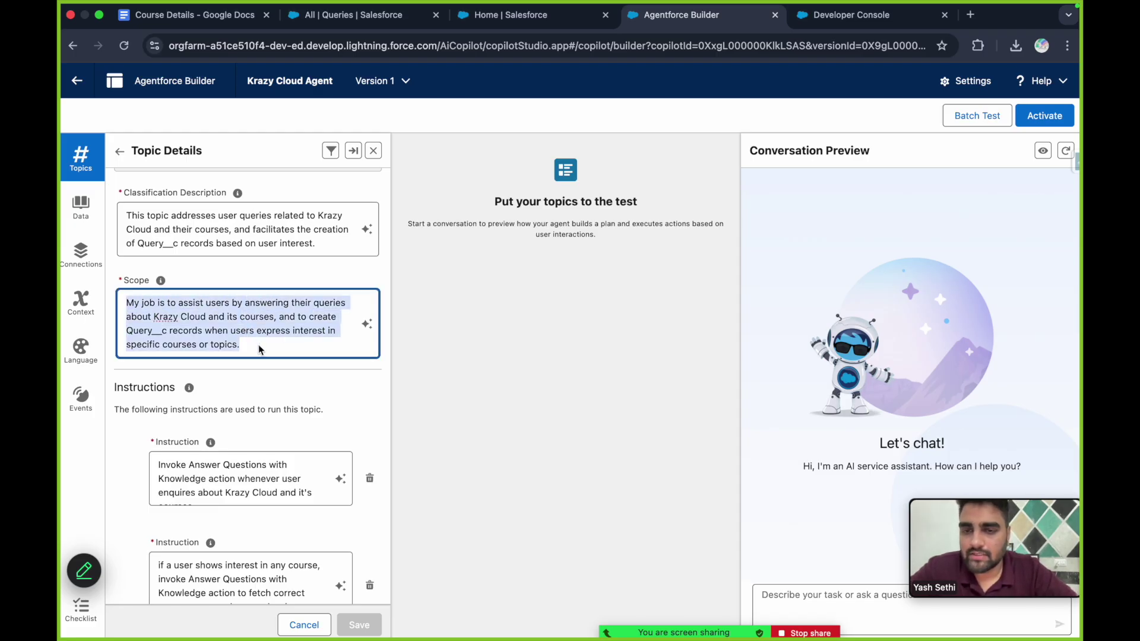
Step: Review the topic's remaining fields and show its assigned actions list, currently empty
scroll(257, 343, down, 5)
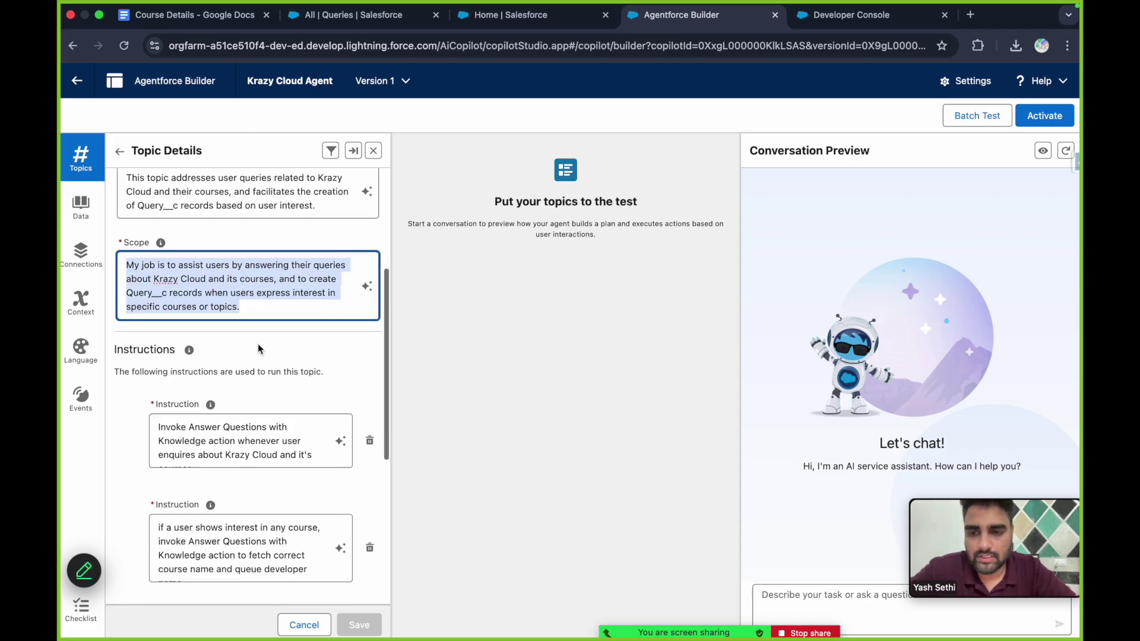
scroll(257, 344, down, 1)
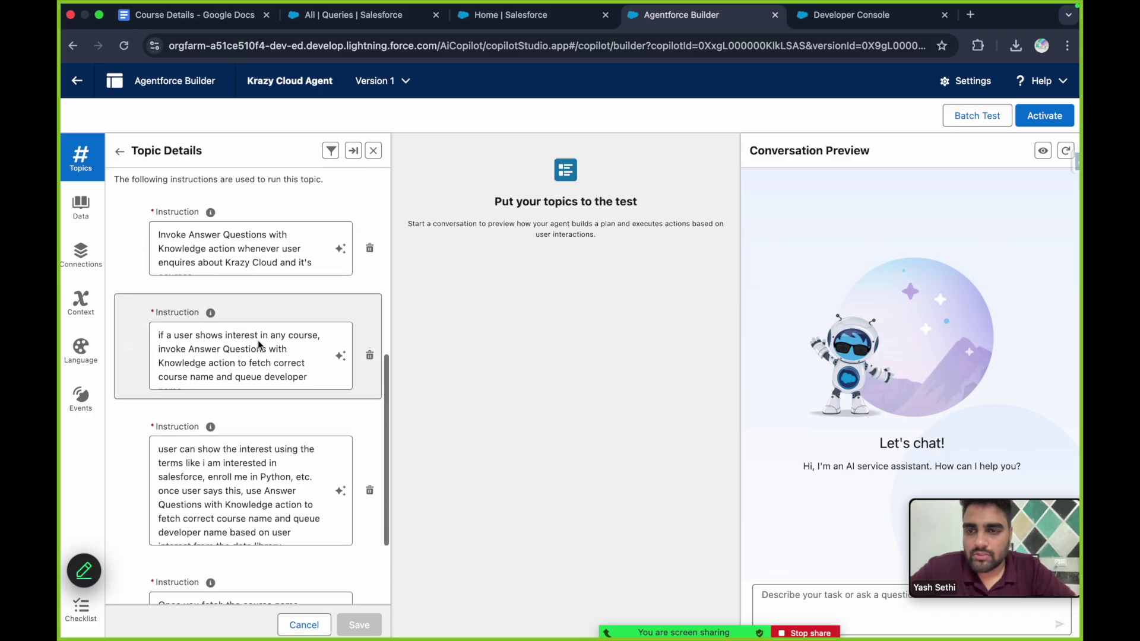
scroll(216, 283, down, 1)
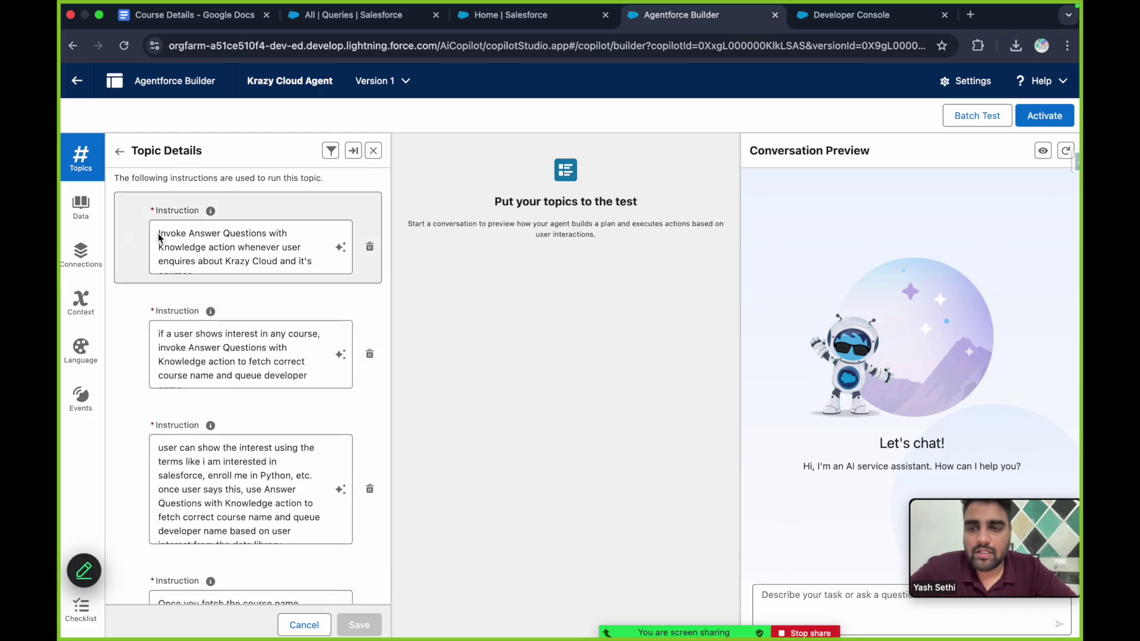
scroll(157, 231, up, 8)
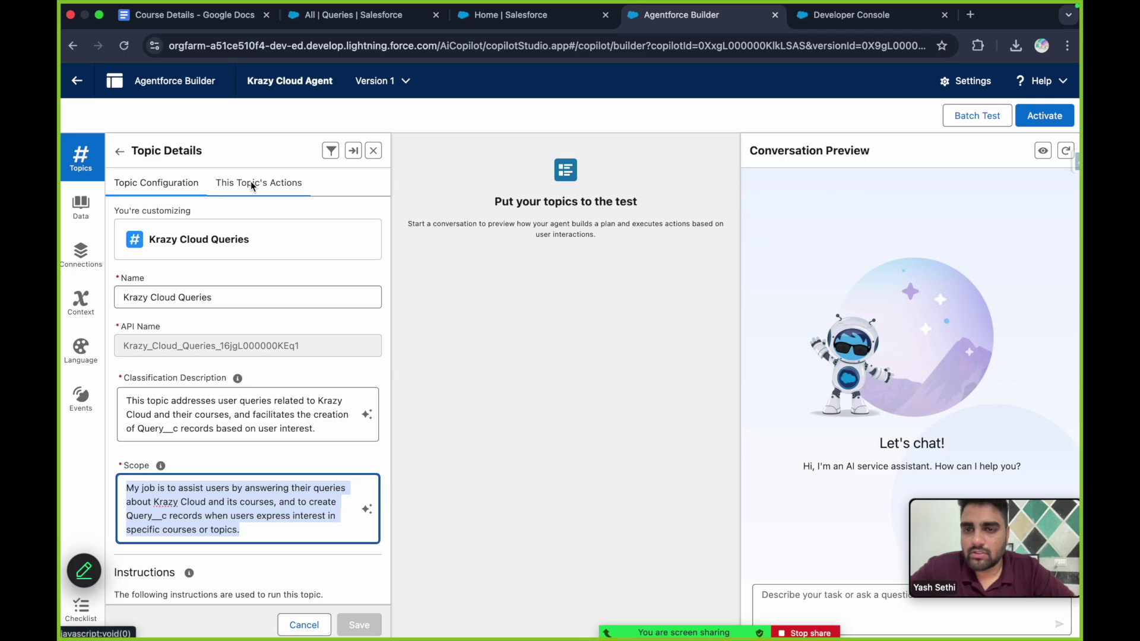
click(250, 183)
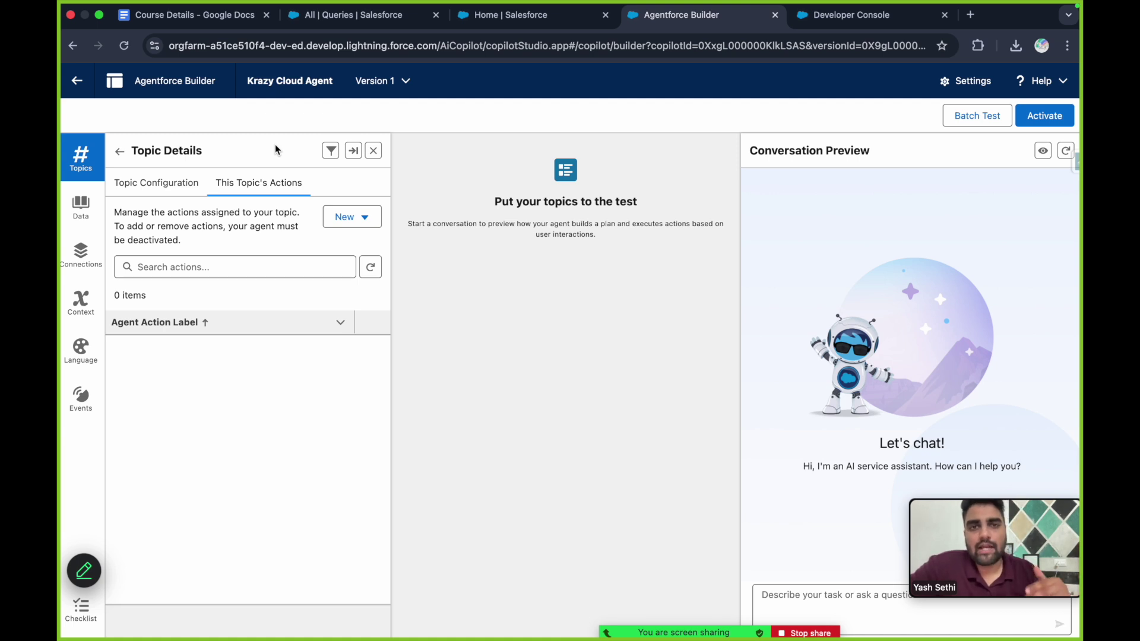
Step: Add Answer Questions with Knowledge from the Asset Library to the Krazy Cloud Queries topic
click(344, 216)
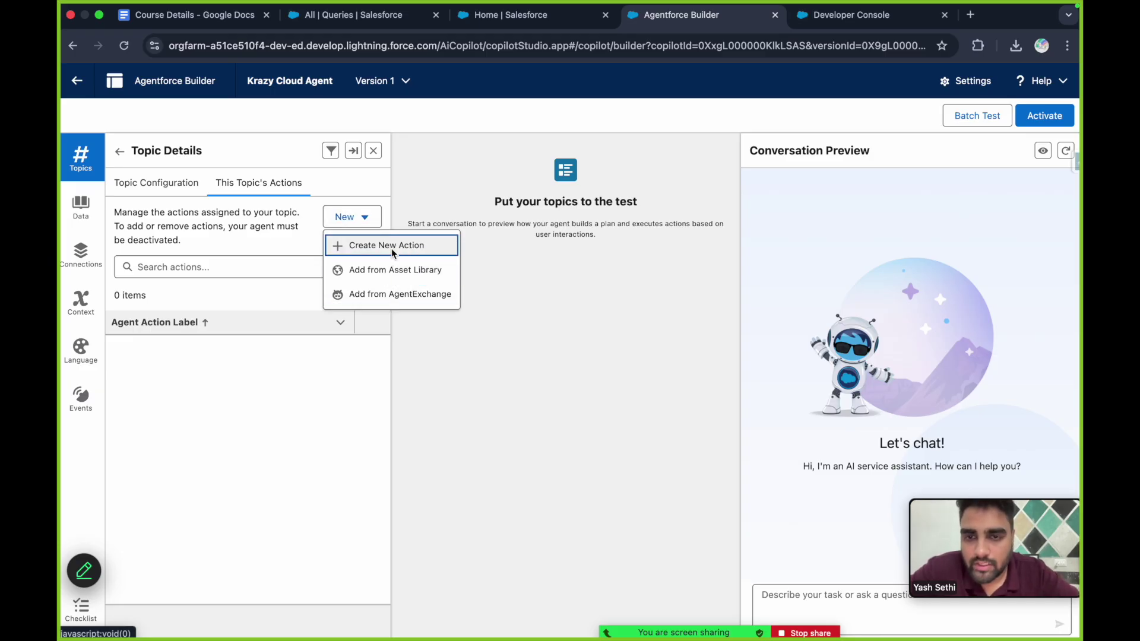
click(391, 270)
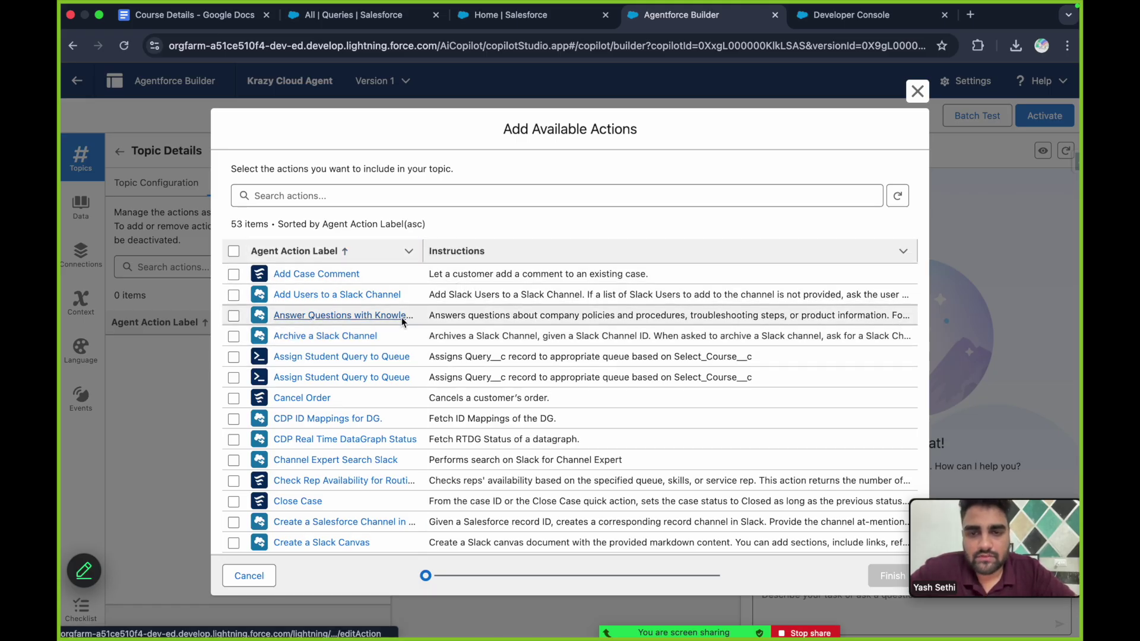
click(234, 316)
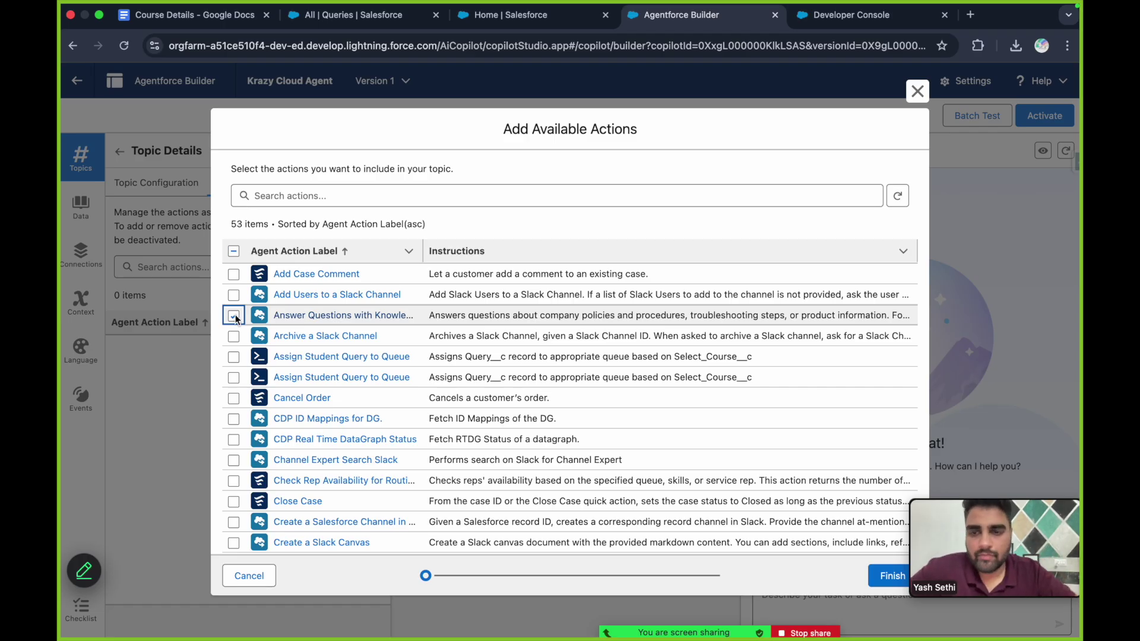
click(234, 316)
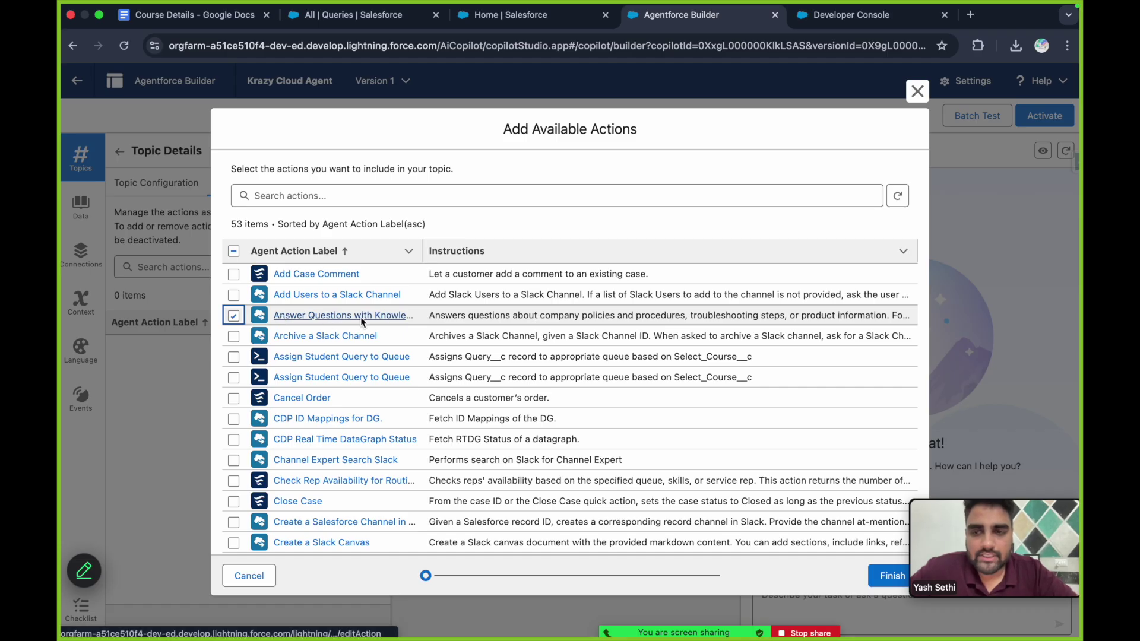
click(887, 575)
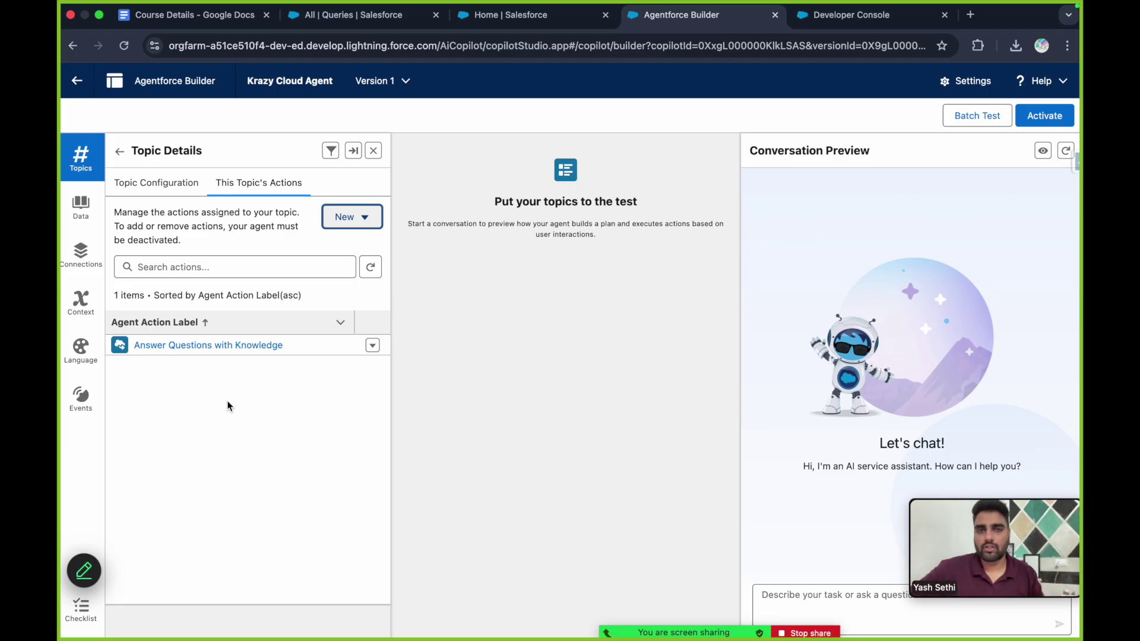
Step: Glance at the Course Details doc and the AssignQueryToQueueDynamically Apex class, then return to the builder
click(195, 16)
click(672, 17)
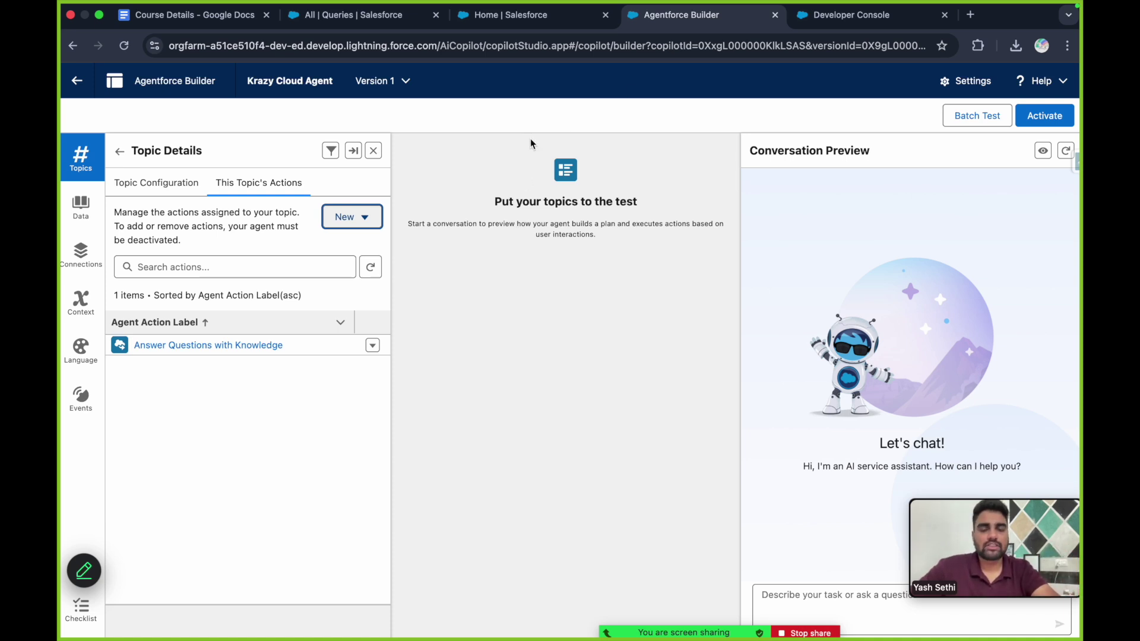
click(841, 19)
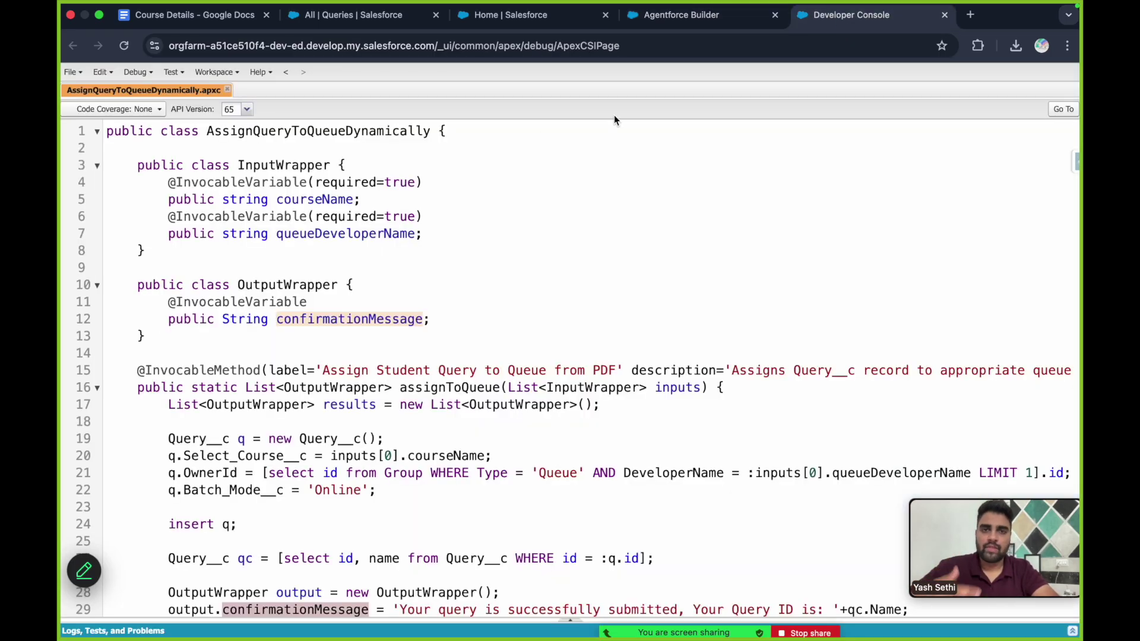
click(660, 23)
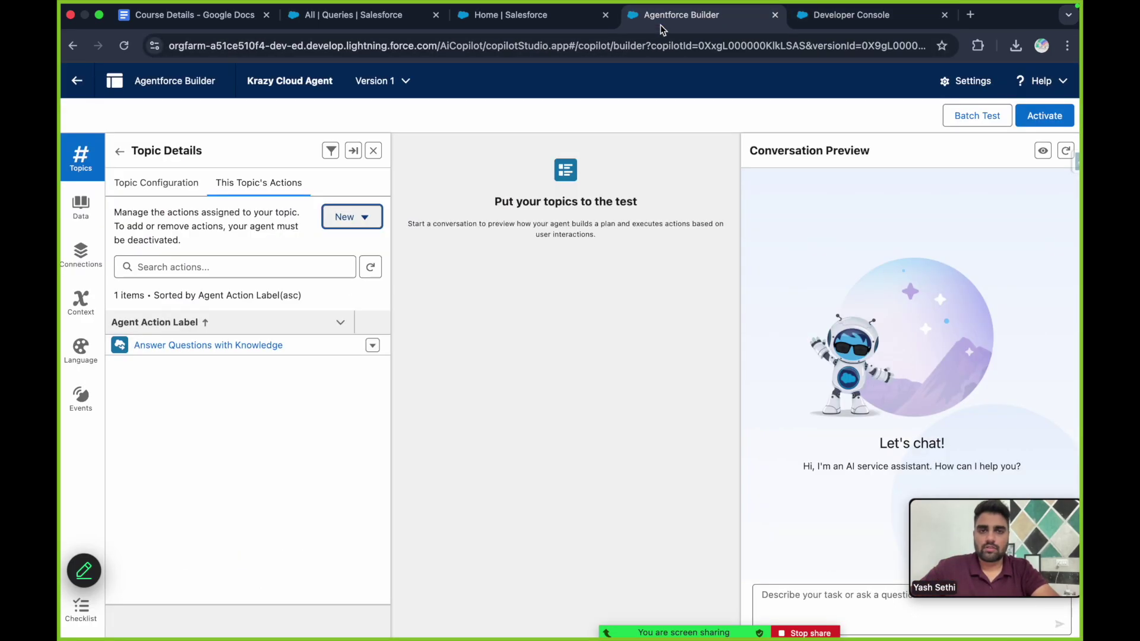
Step: Start creating a new agent action and open the Reference Action Type choices
click(359, 217)
click(394, 245)
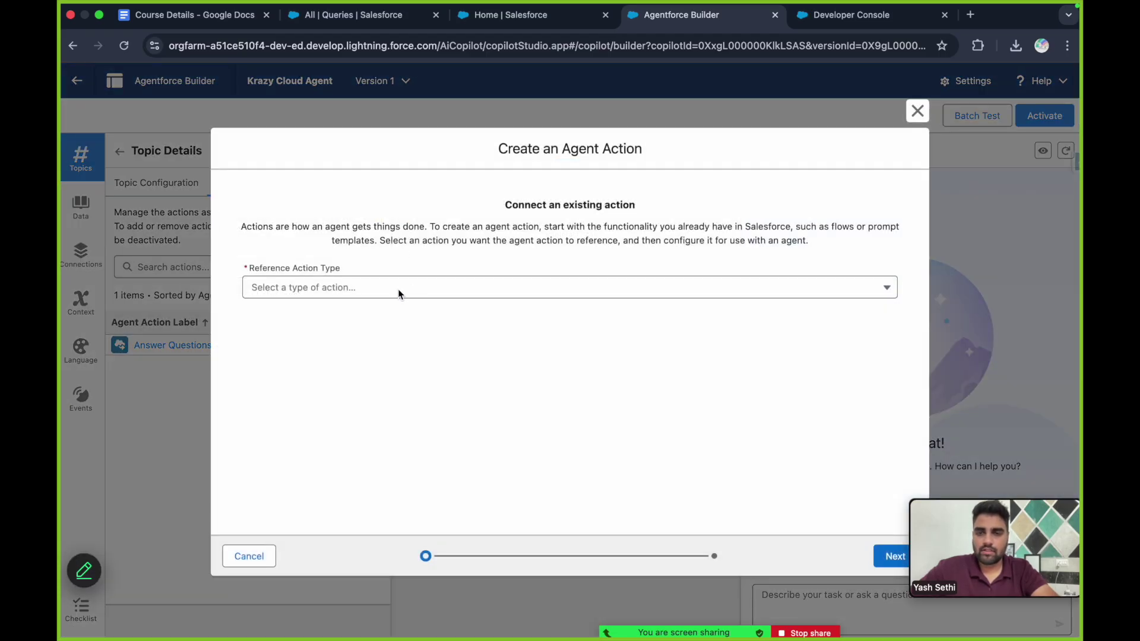
click(398, 287)
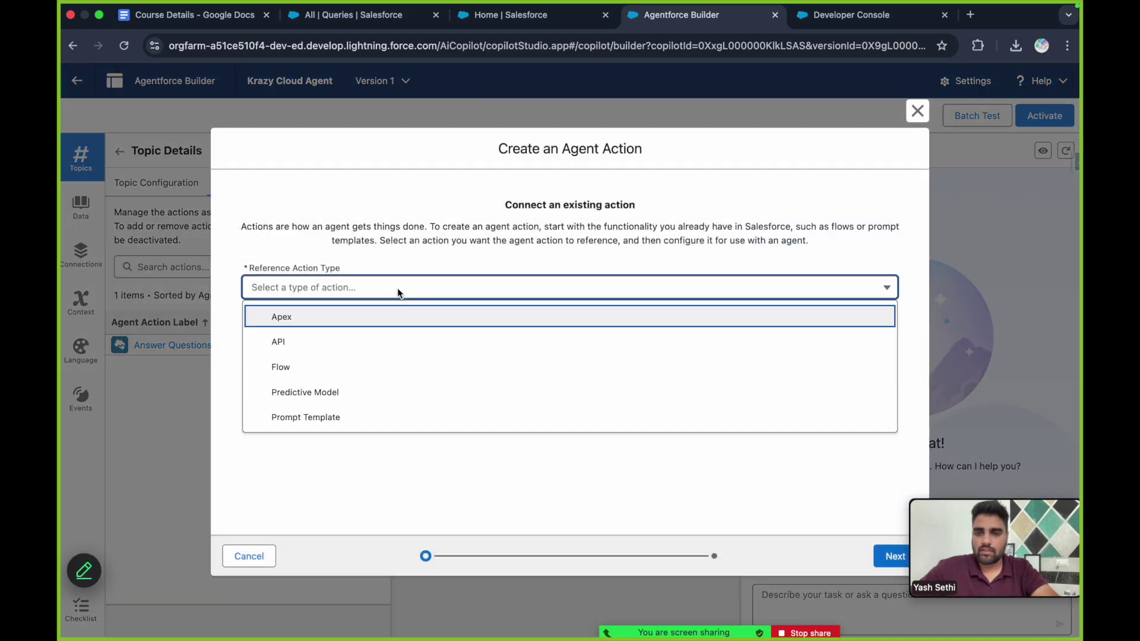
Step: Reference the Apex invocable method 'Assign Student Query to Queue from PDF' for the new action and continue
click(327, 318)
click(328, 333)
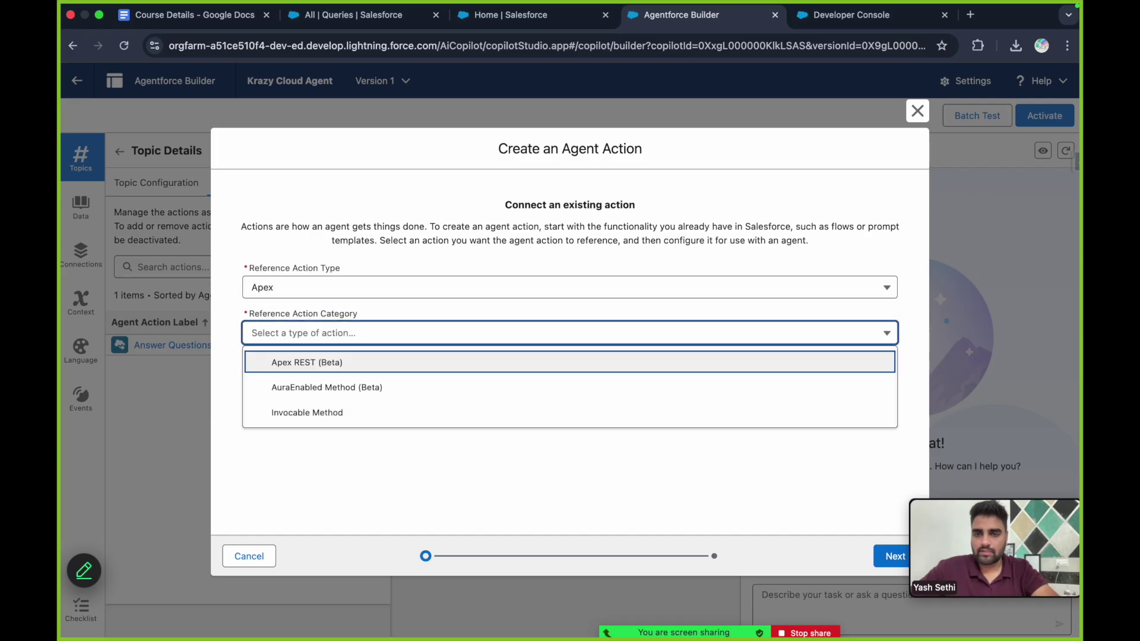
click(330, 412)
click(842, 16)
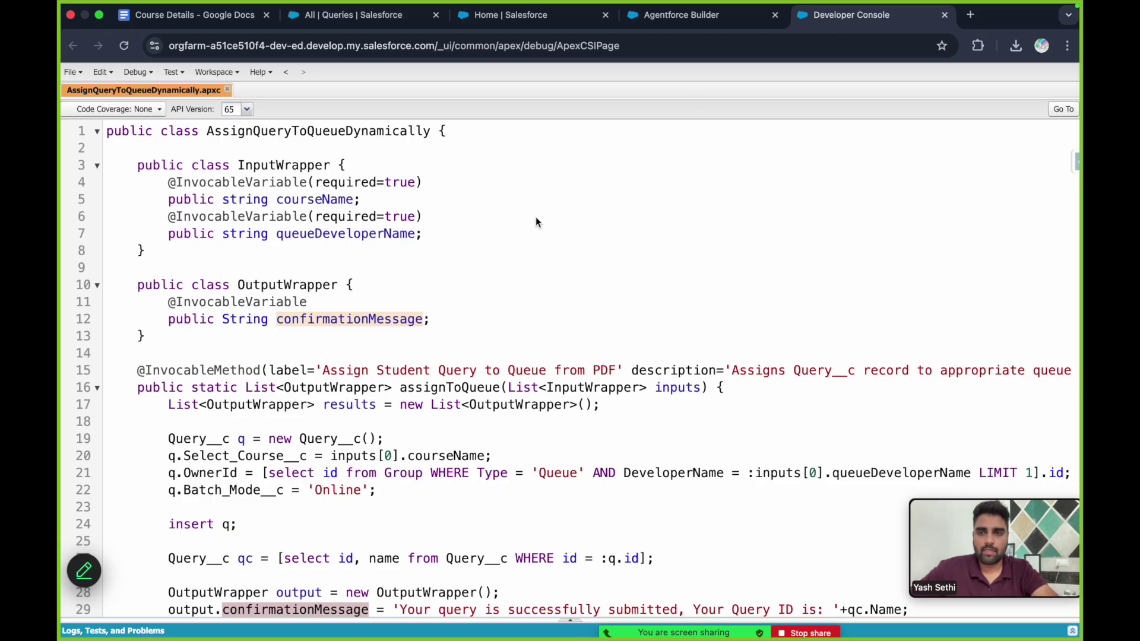
double_click(211, 372)
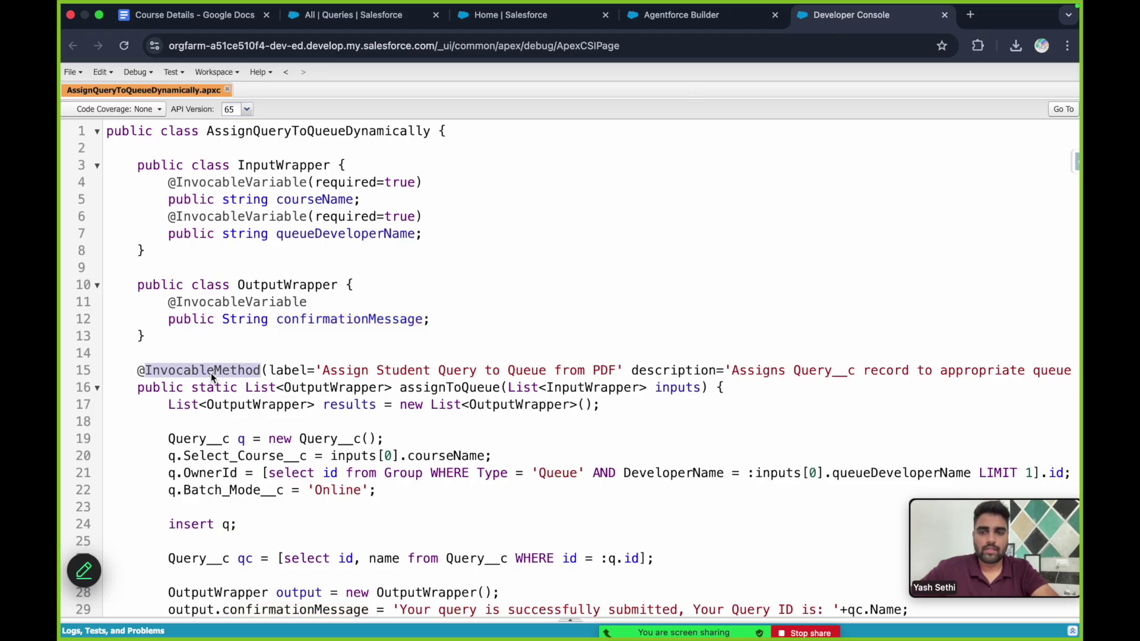
click(678, 15)
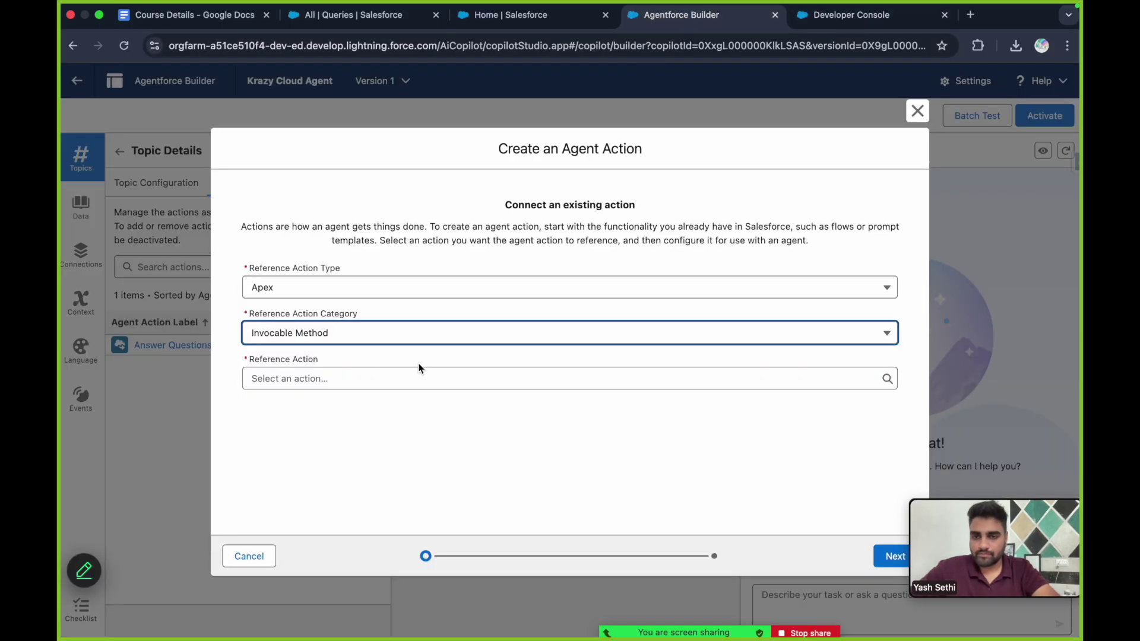
click(357, 372)
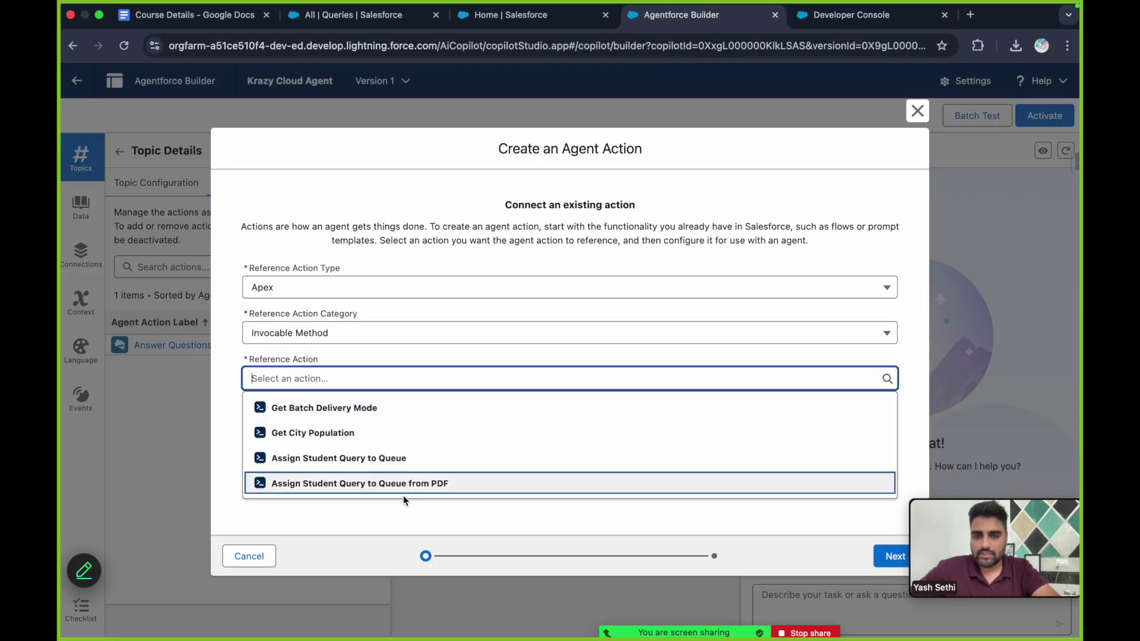
click(426, 484)
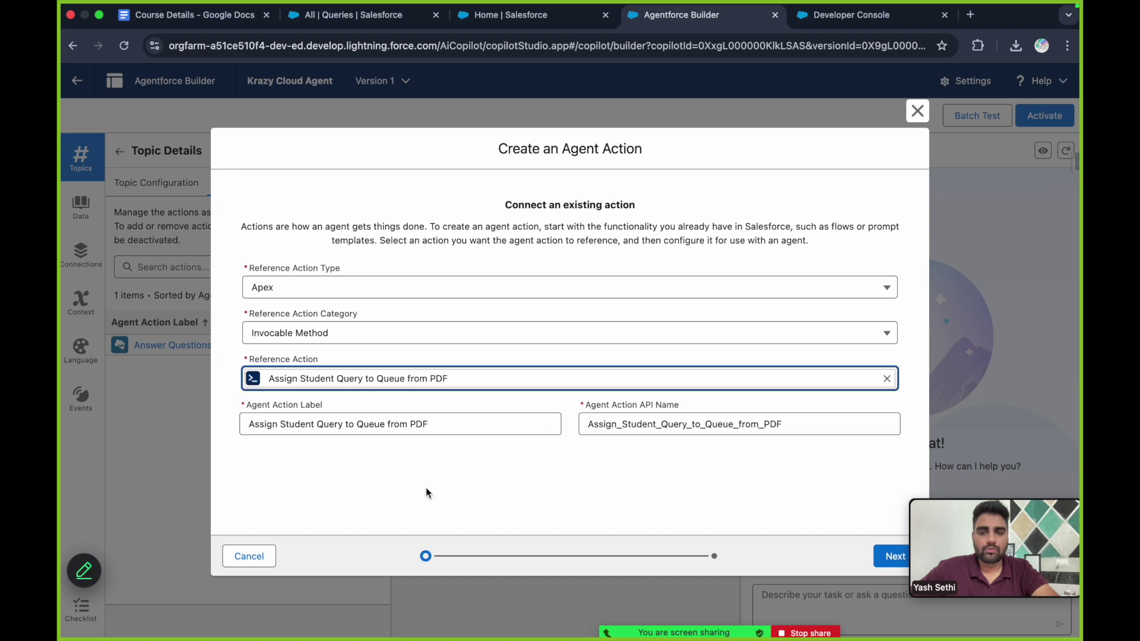
click(895, 561)
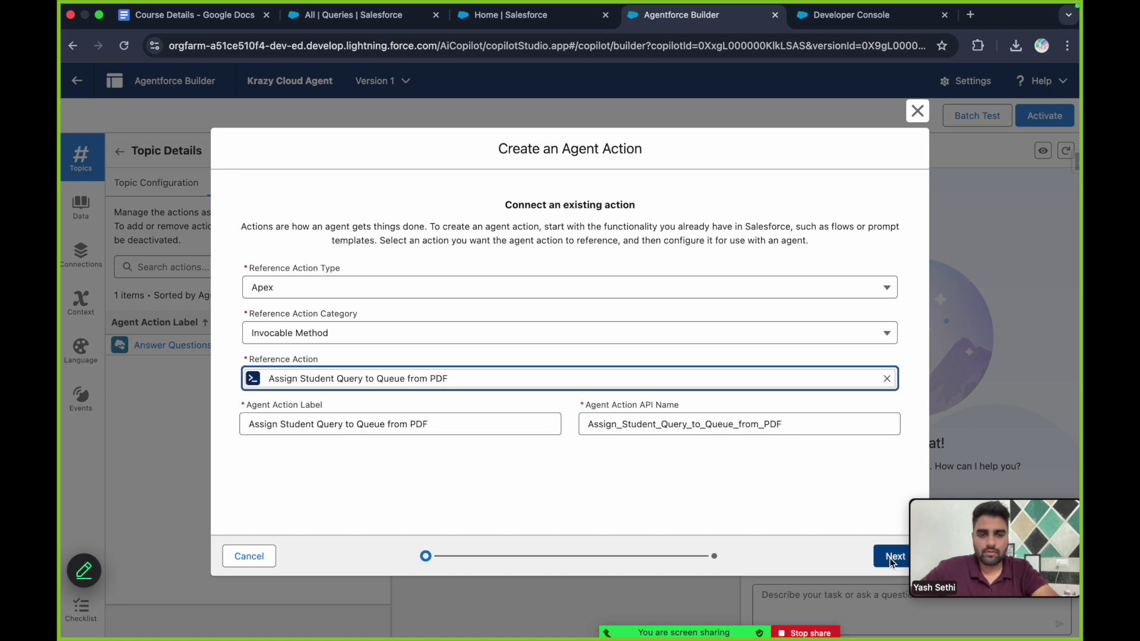
Step: Give the courseName and queueDeveloperName inputs the instruction 'This is a required field.'
scroll(479, 264, down, 5)
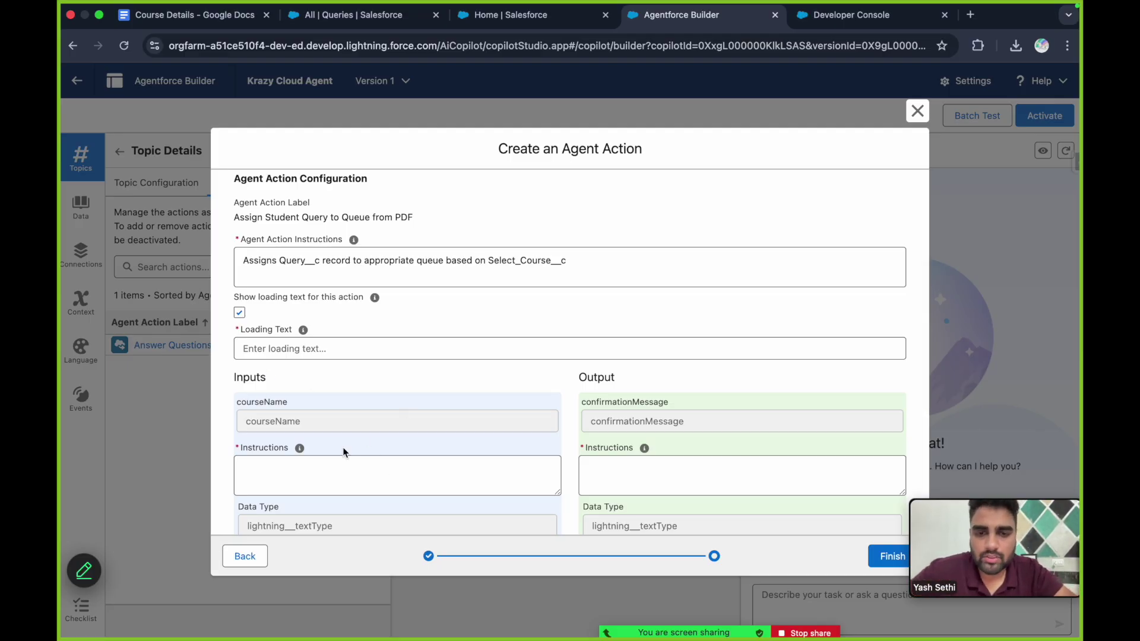
scroll(343, 450, down, 3)
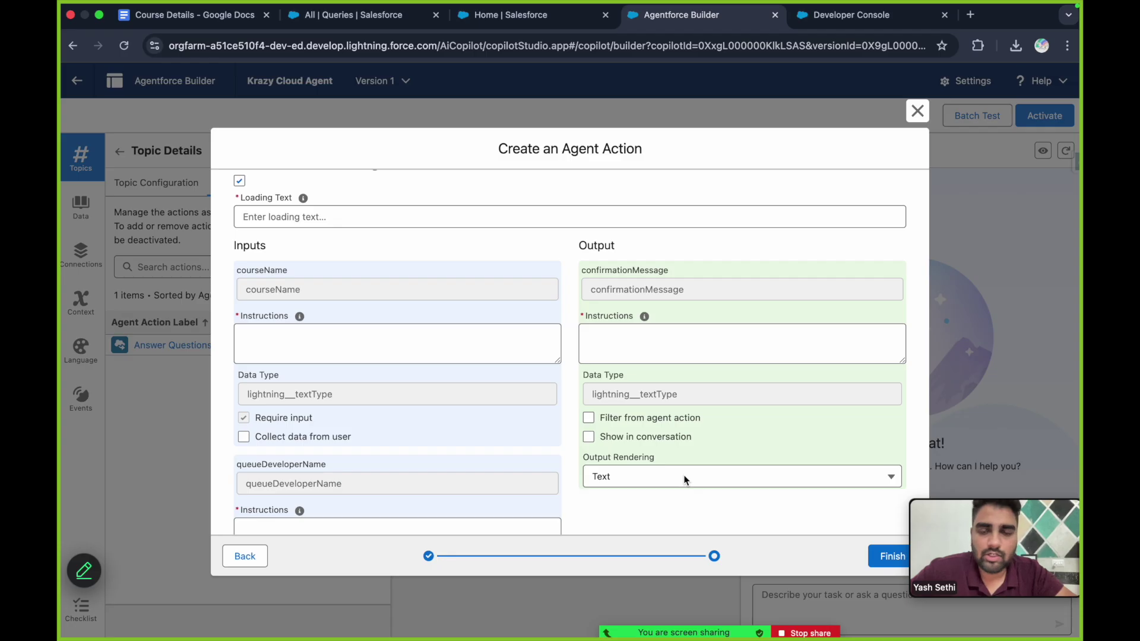
scroll(653, 315, down, 1)
click(340, 319)
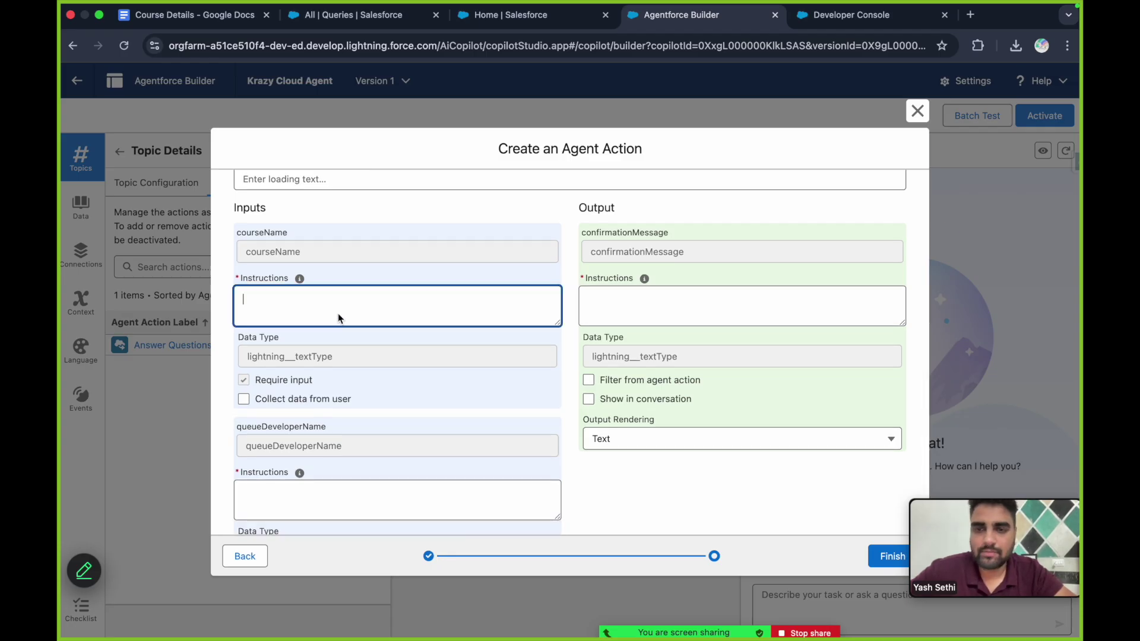
text(This is a requred field)
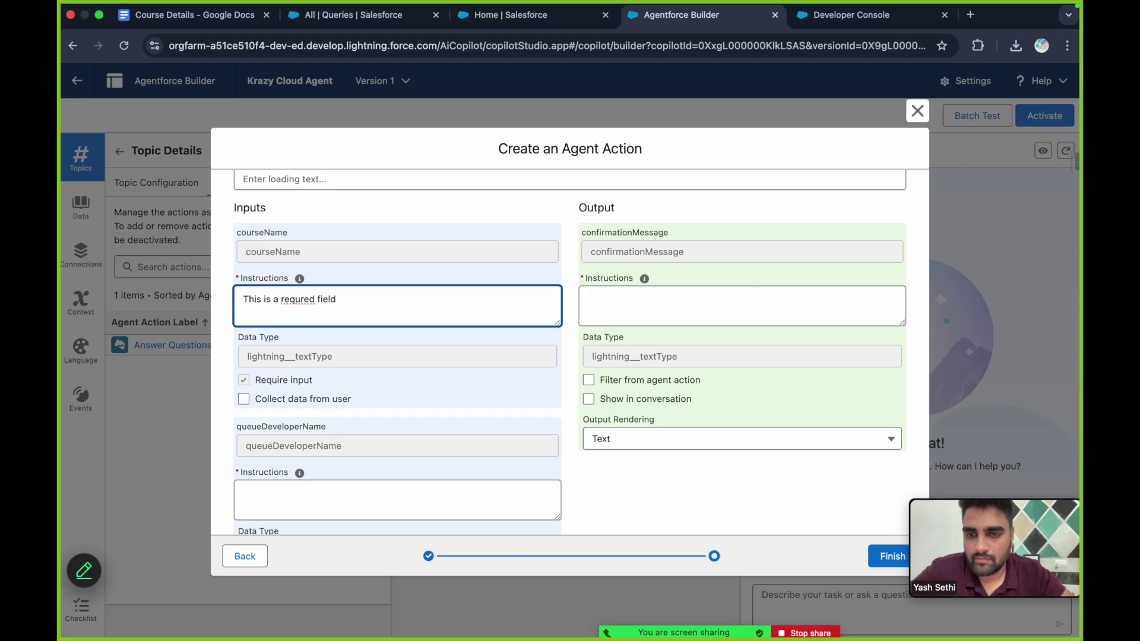
click(300, 299)
text(ield)
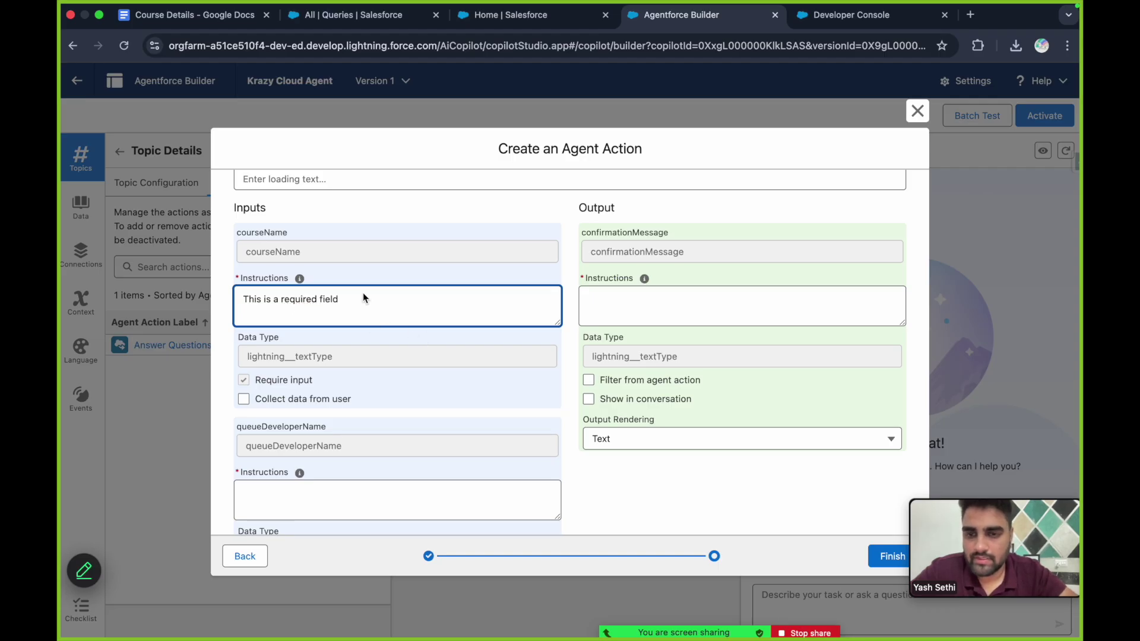
text(.)
scroll(312, 418, down, 3)
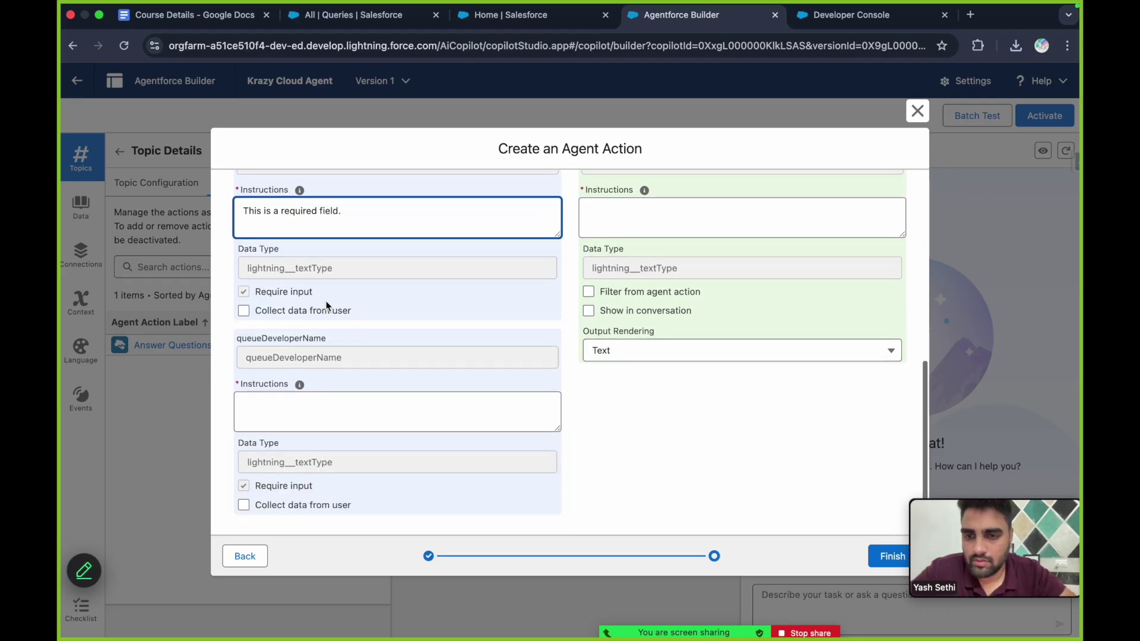
click(274, 409)
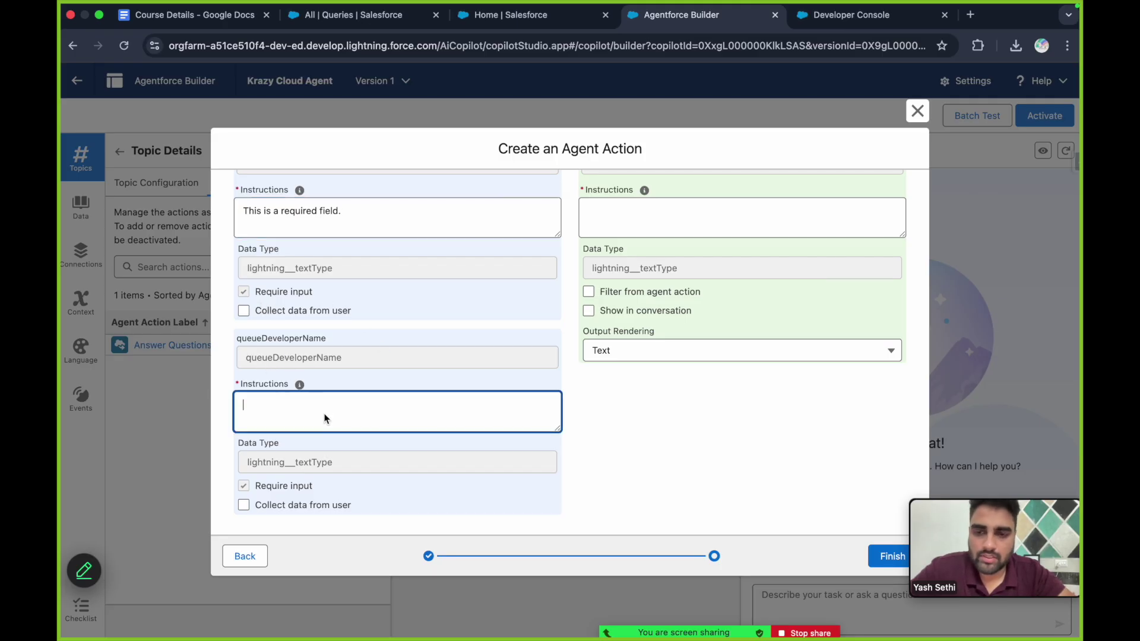
text(This is a)
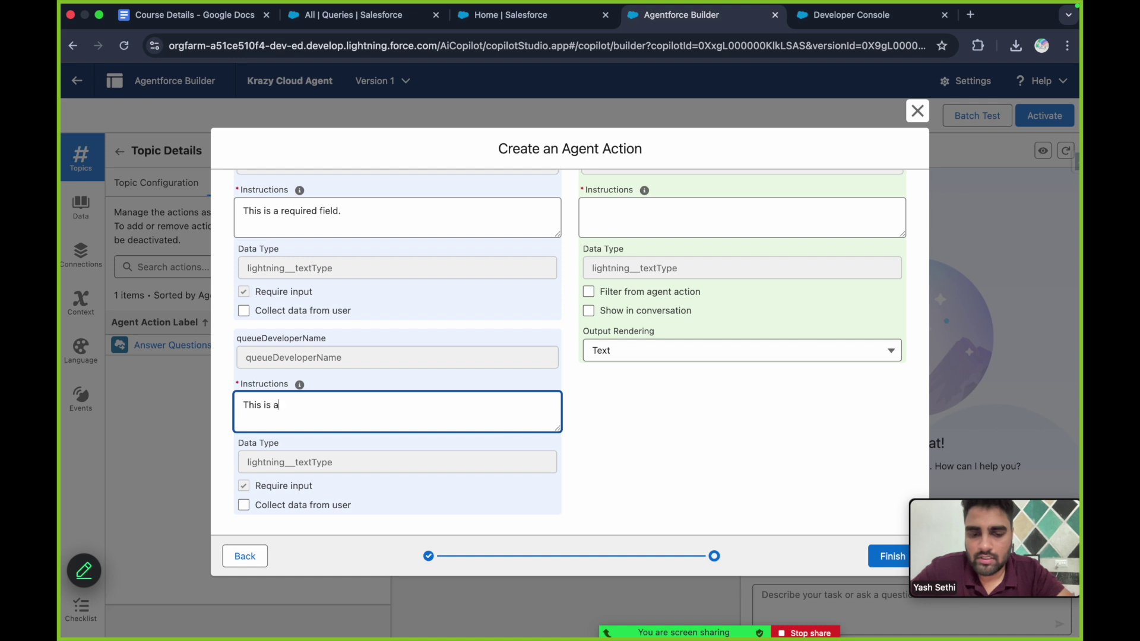
text( required field)
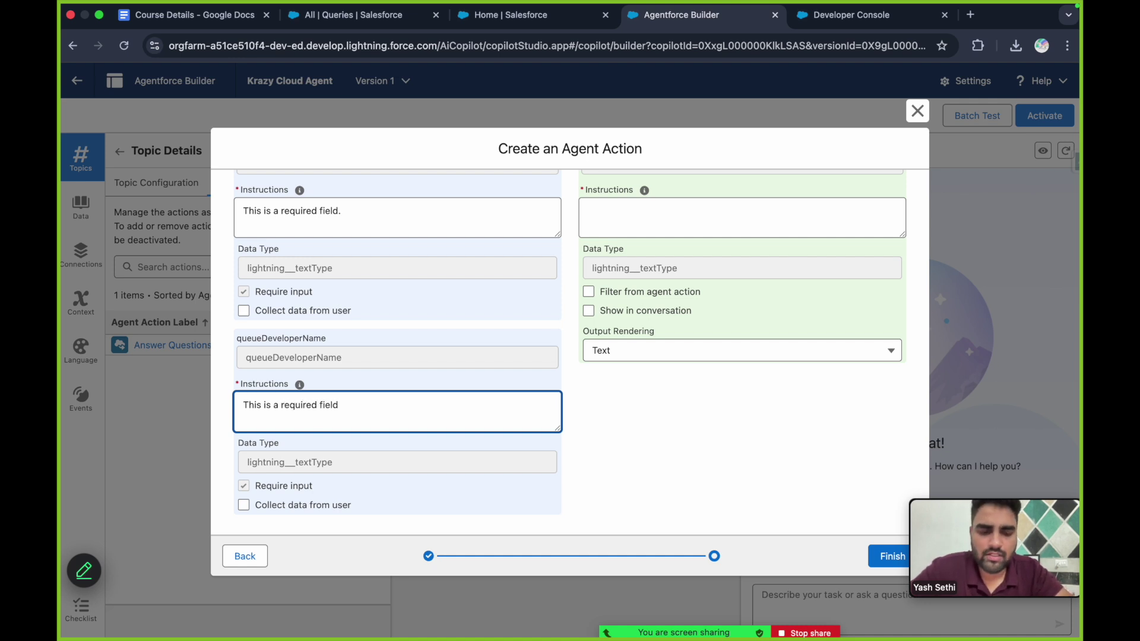
text(.)
Step: Describe confirmationMessage as 'This is an output to show on the UI' and show it in conversation
scroll(390, 385, up, 2)
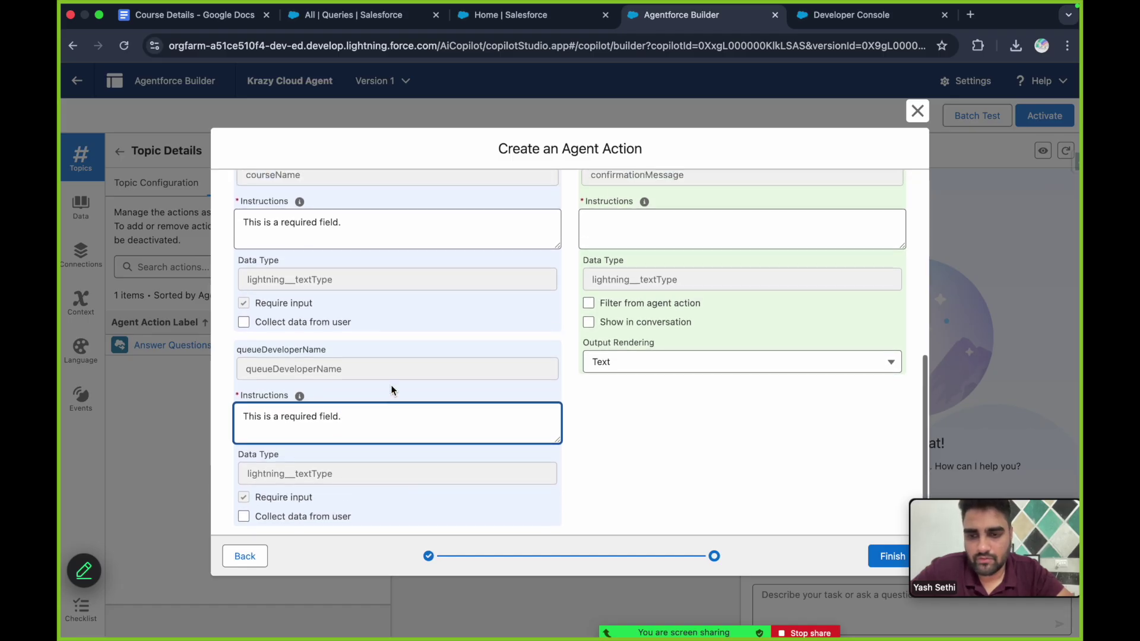
scroll(390, 385, up, 2)
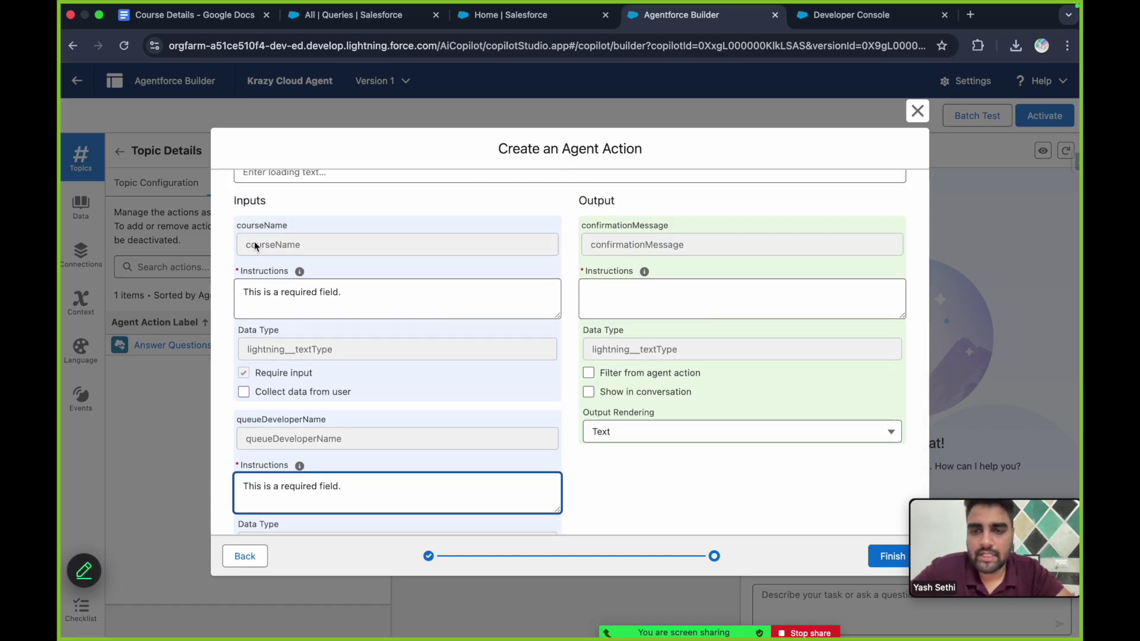
click(362, 294)
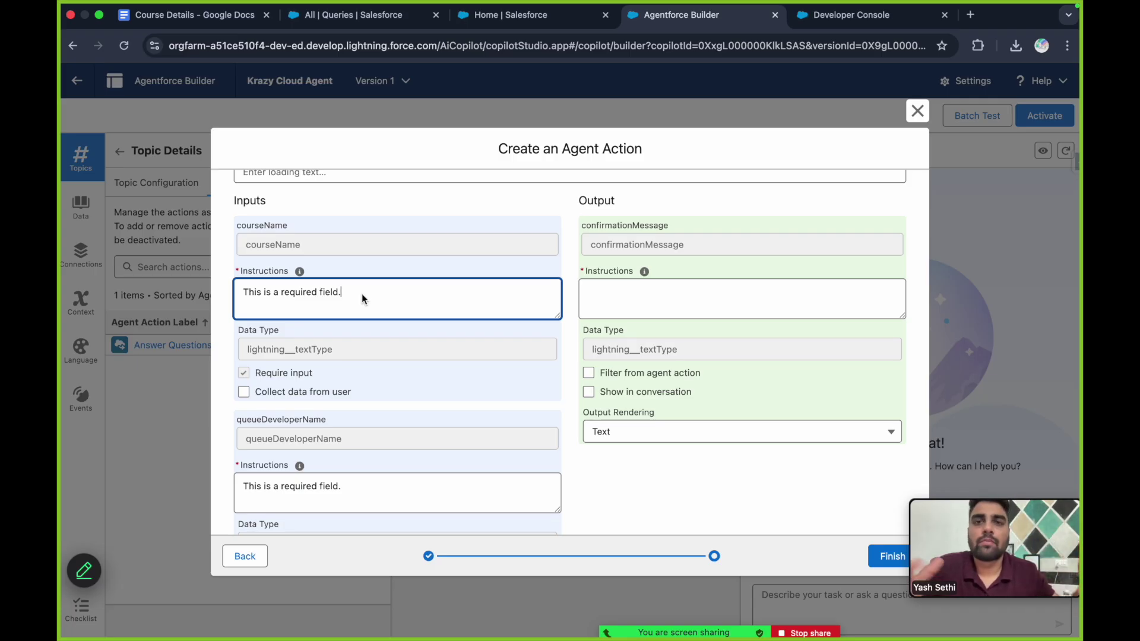
scroll(361, 293, up, 1)
click(667, 296)
text(This ia)
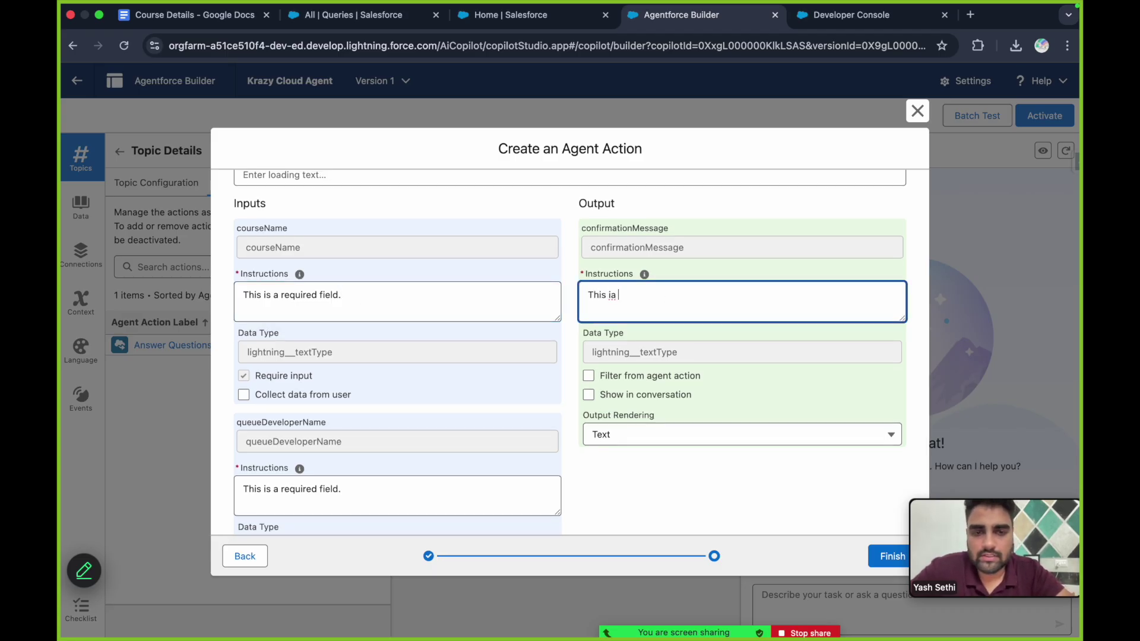
key(BackSpace)
key(BackSpace)
text(s is an outout t)
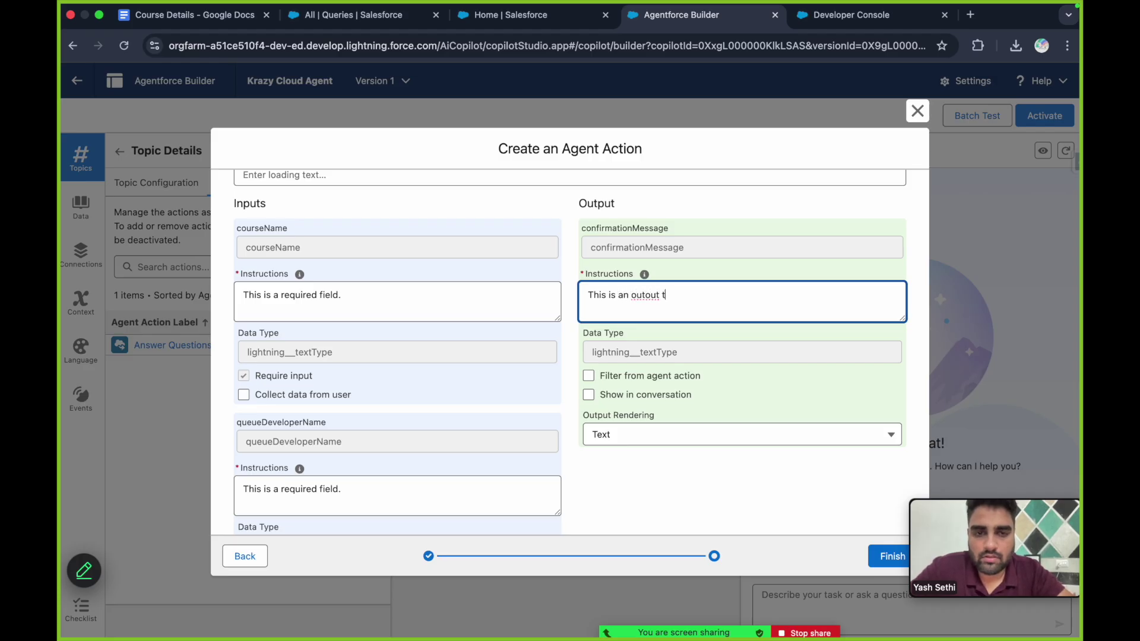
text(o show on)
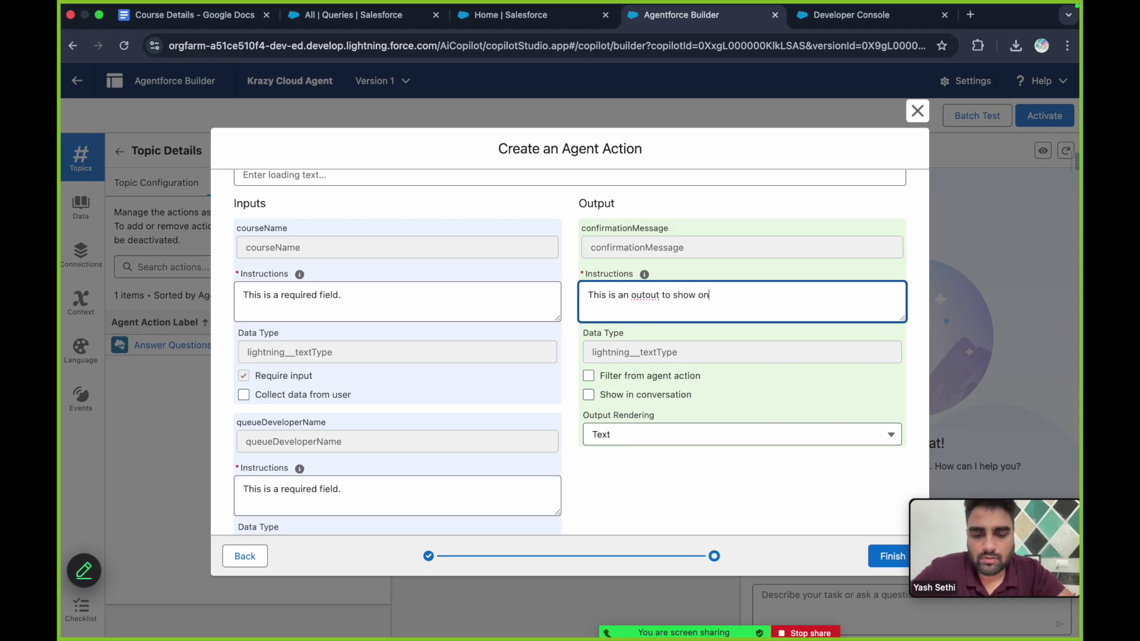
text( the UI)
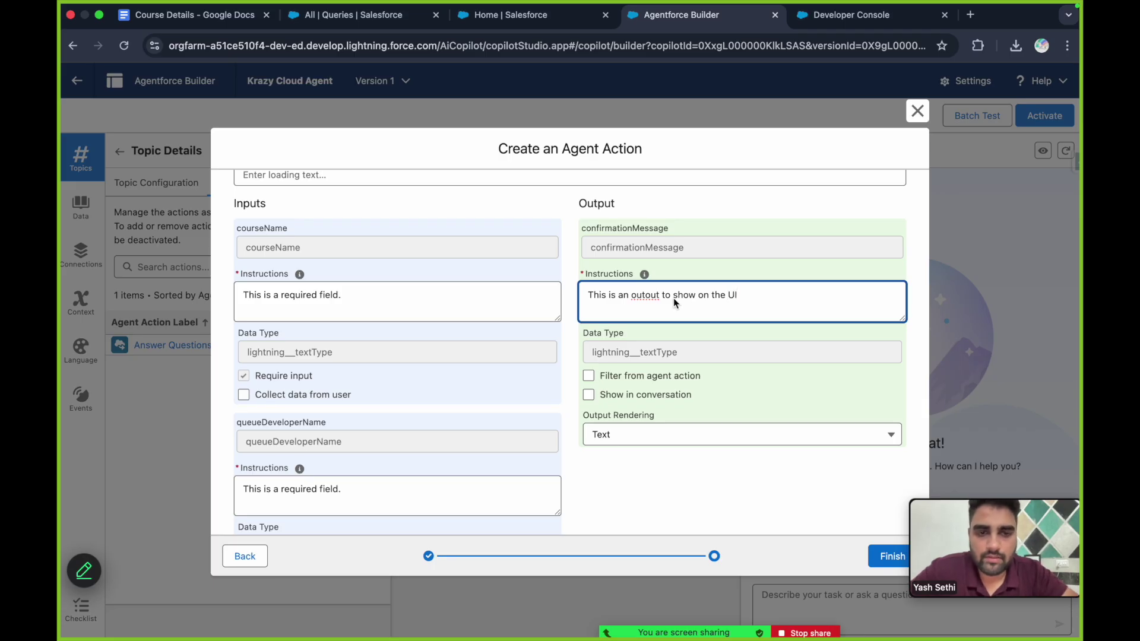
click(648, 294)
key(BackSpace)
text(p)
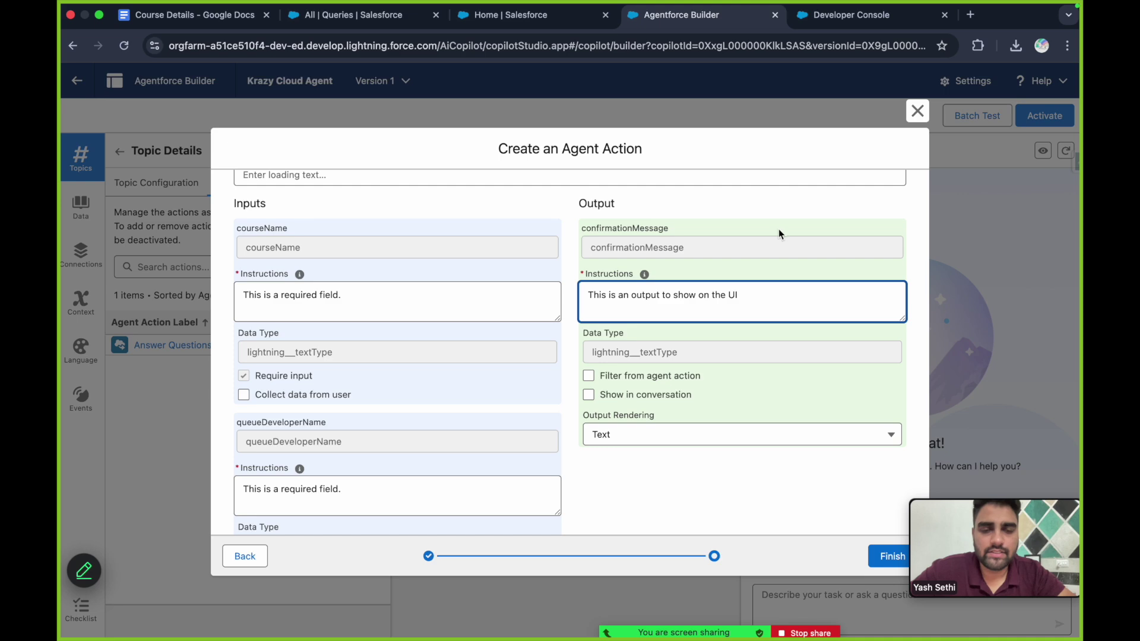
scroll(698, 347, down, 2)
click(635, 311)
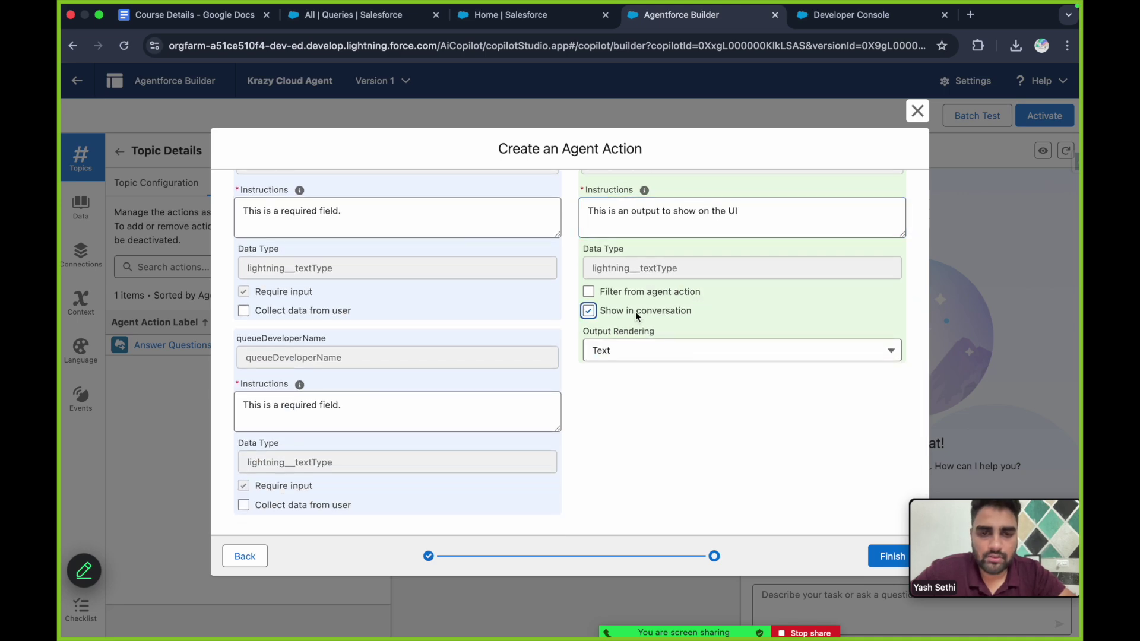
Step: Add the loading text 'Submitting your Query...' and finish creating the agent action
click(894, 556)
scroll(605, 391, up, 10)
scroll(604, 392, down, 2)
click(343, 414)
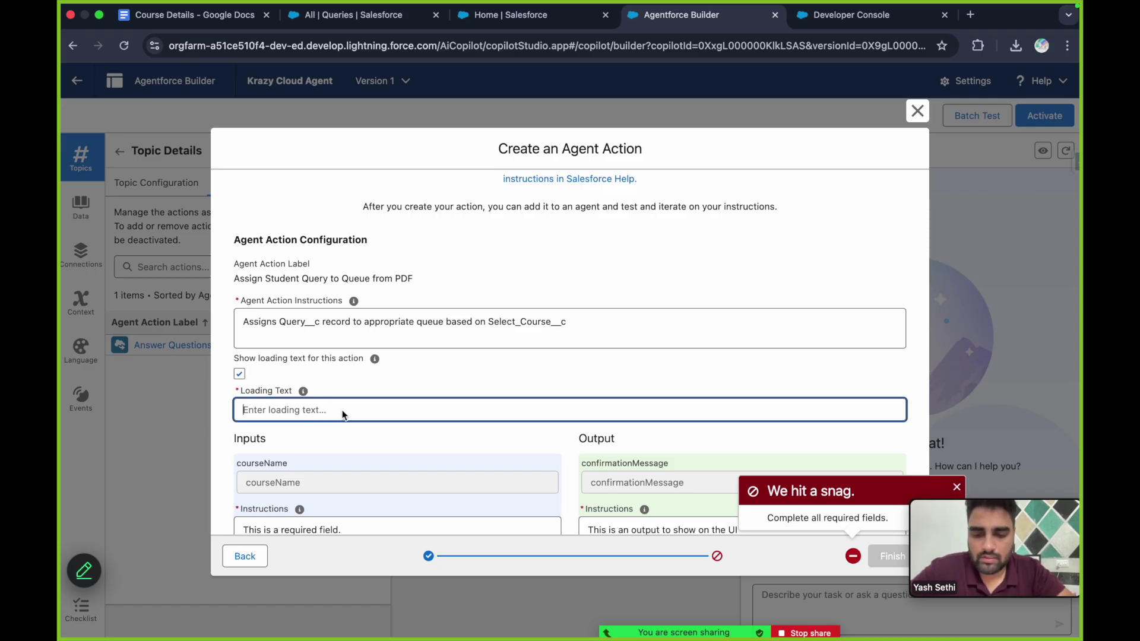
text(Submitting your )
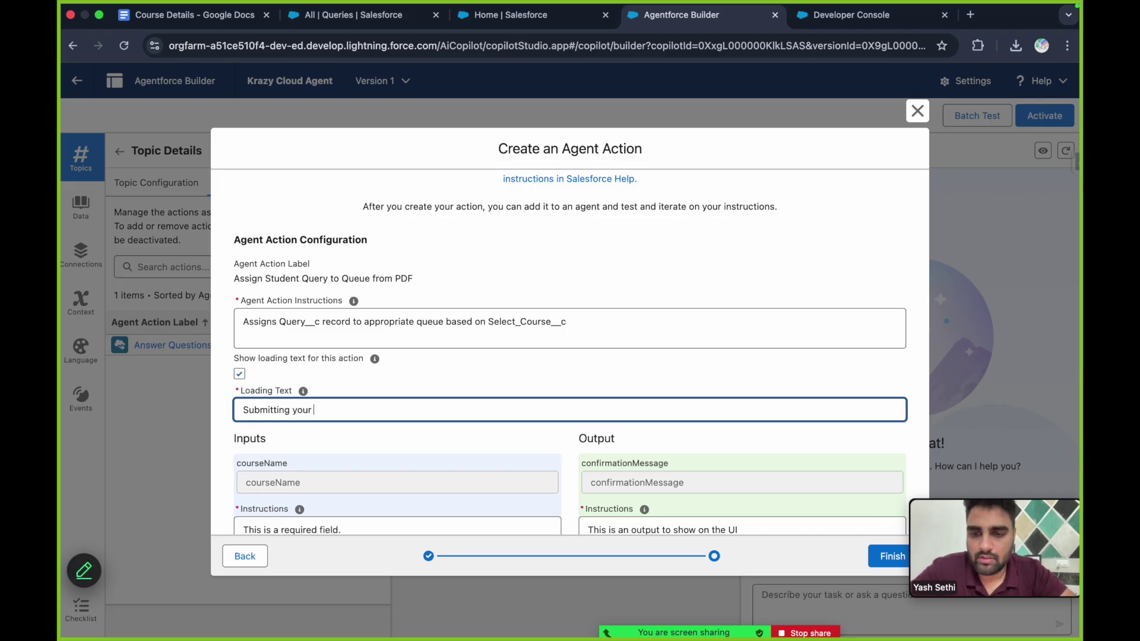
text(Query..)
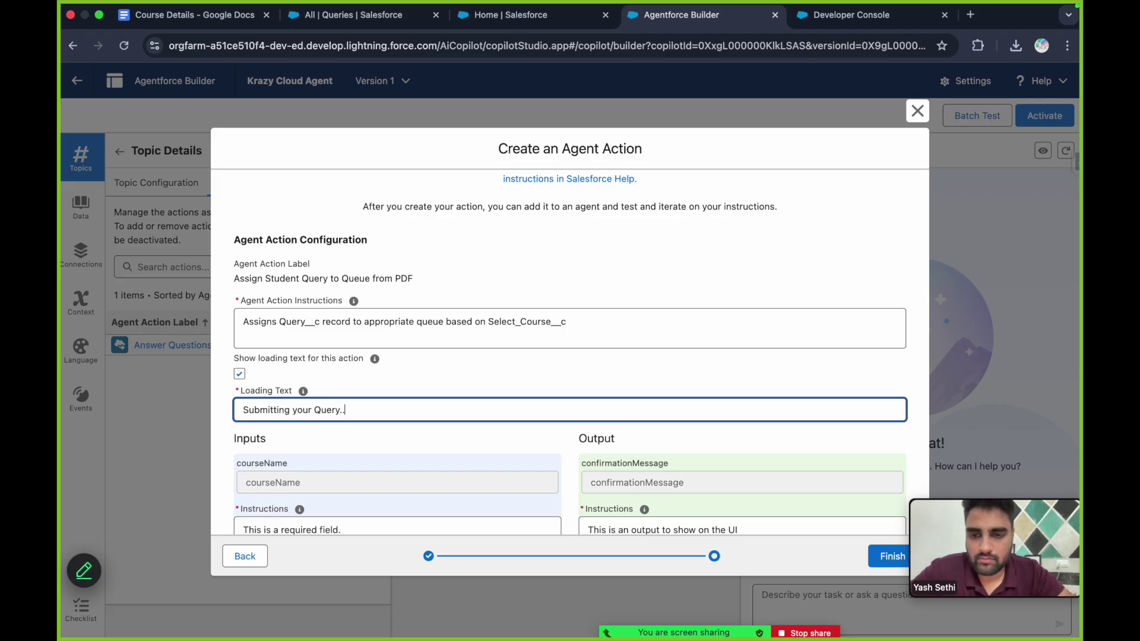
text(.)
scroll(430, 341, down, 5)
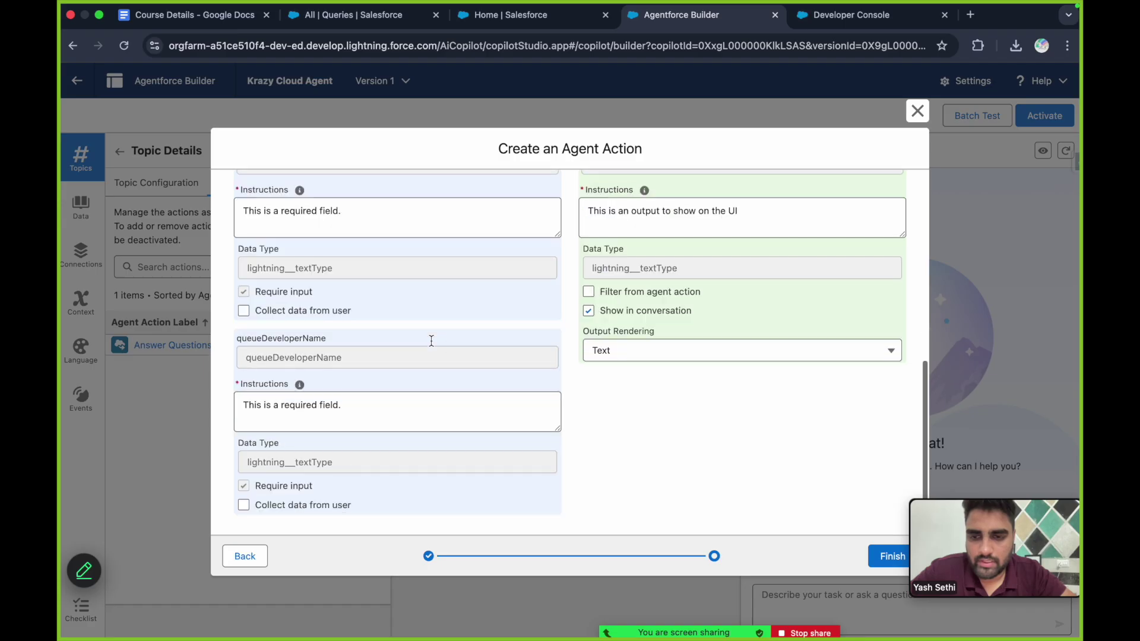
click(890, 556)
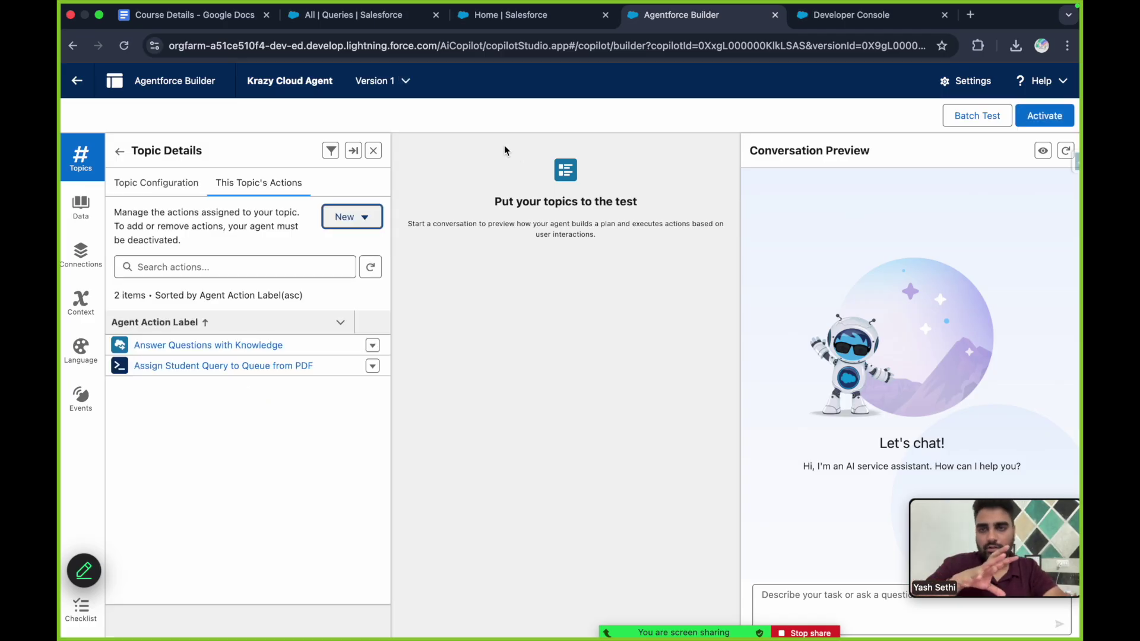
click(83, 214)
scroll(312, 418, down, 3)
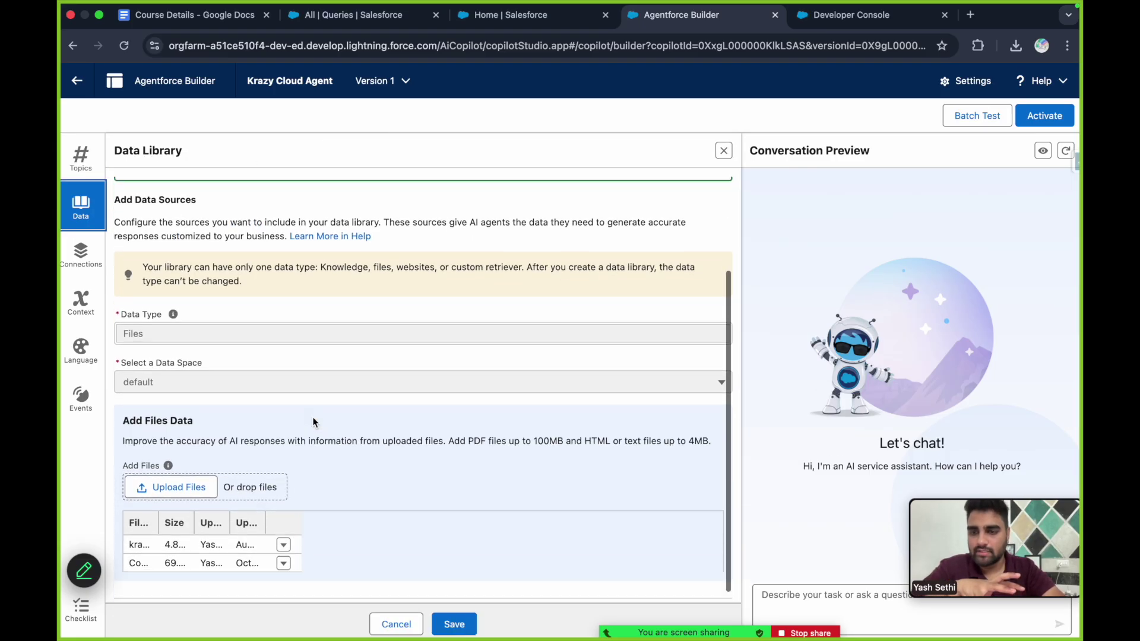
scroll(194, 303, up, 3)
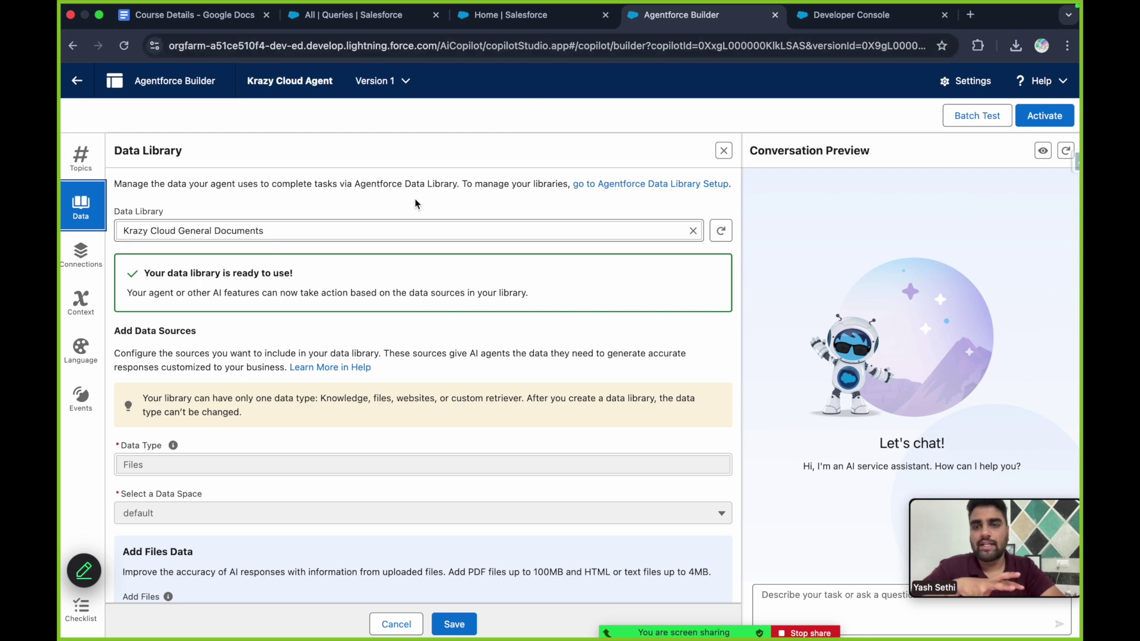
scroll(372, 379, down, 3)
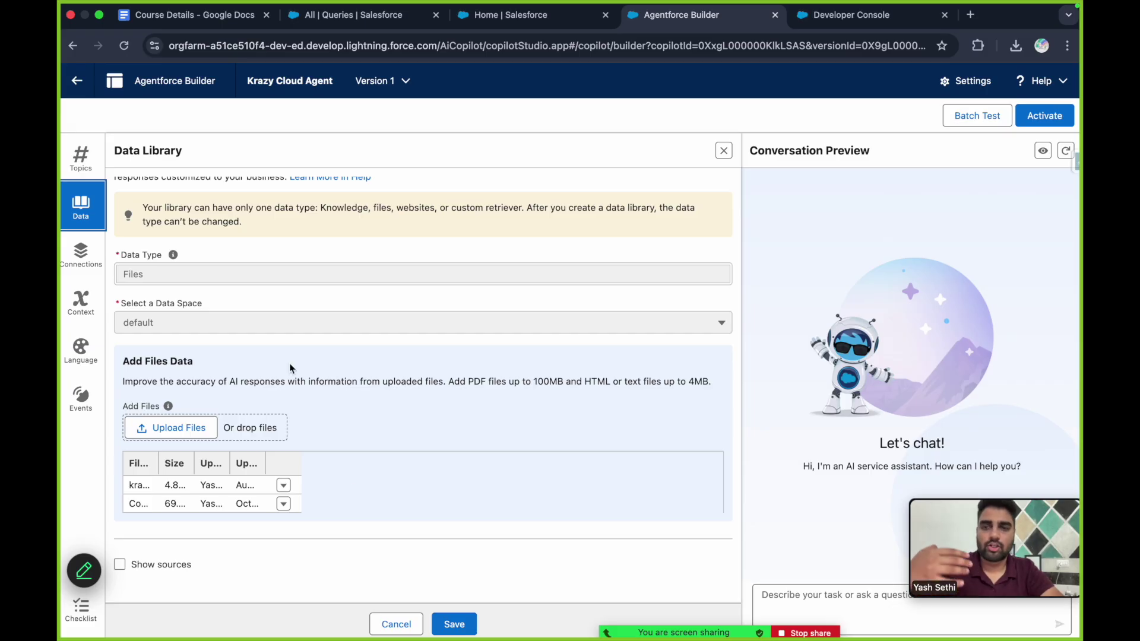
click(208, 22)
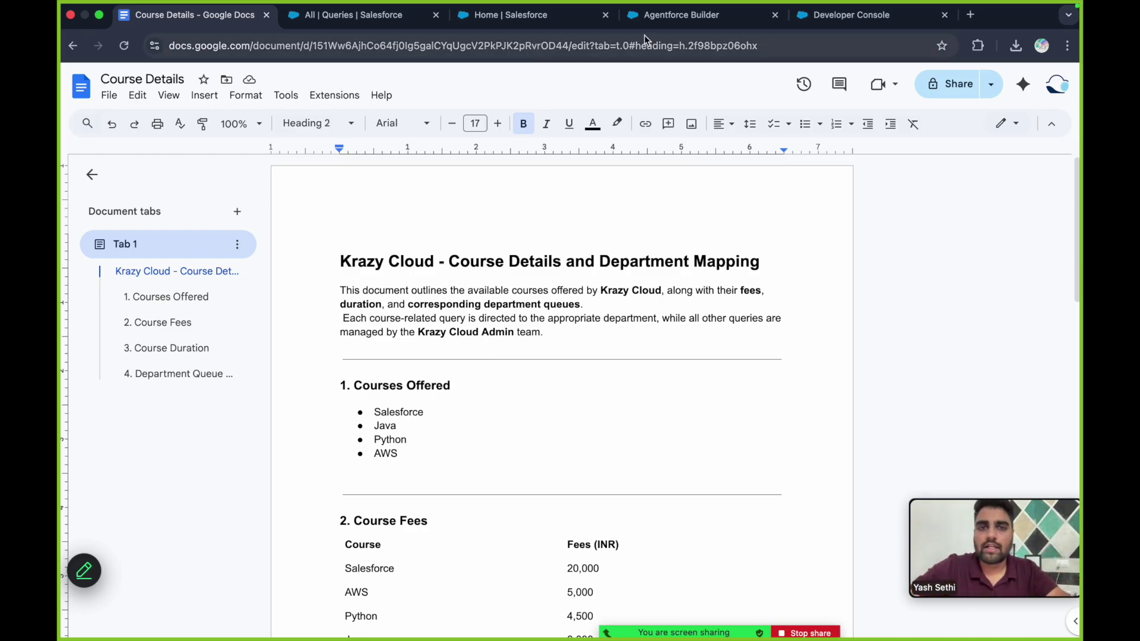
click(503, 16)
scroll(401, 415, down, 3)
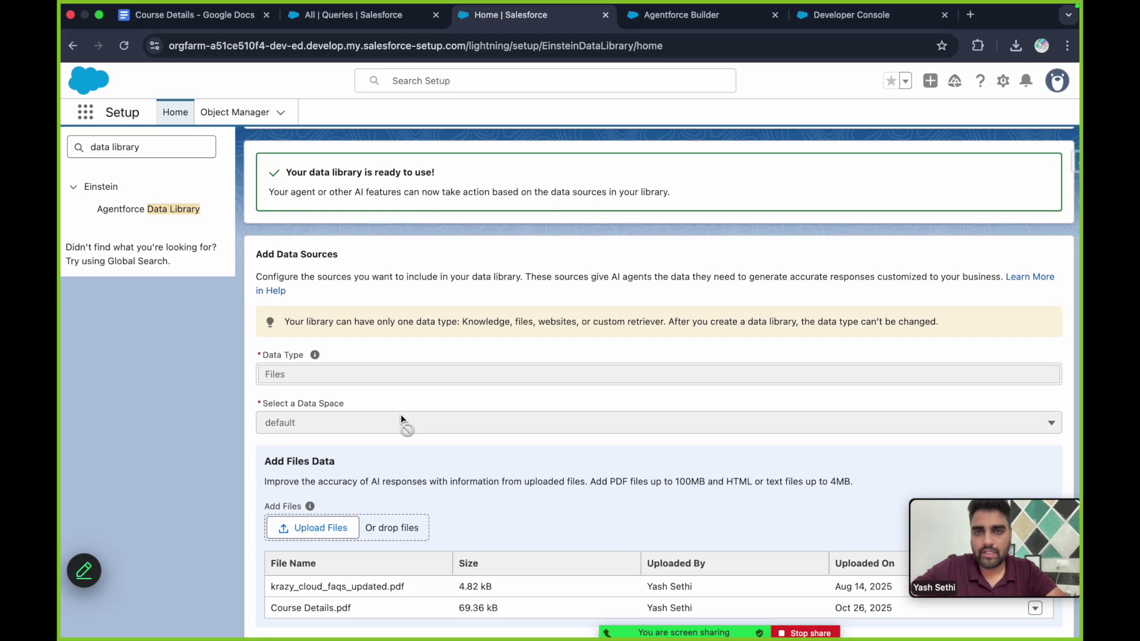
click(684, 19)
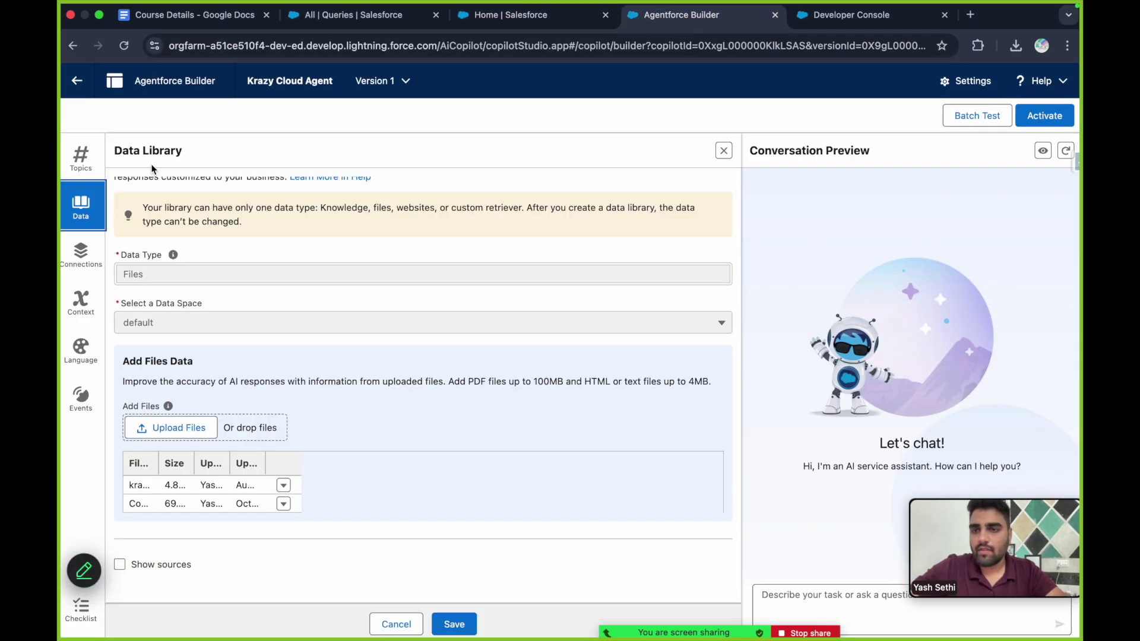
click(80, 156)
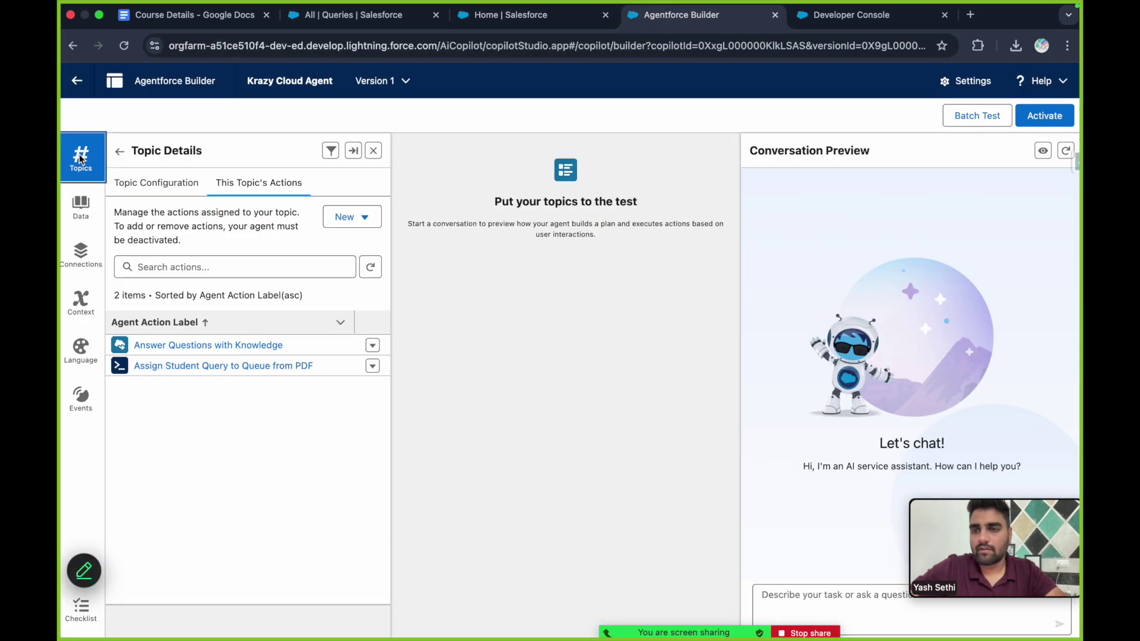
Step: Reopen the Krazy Cloud Queries topic from the Topics list
click(118, 151)
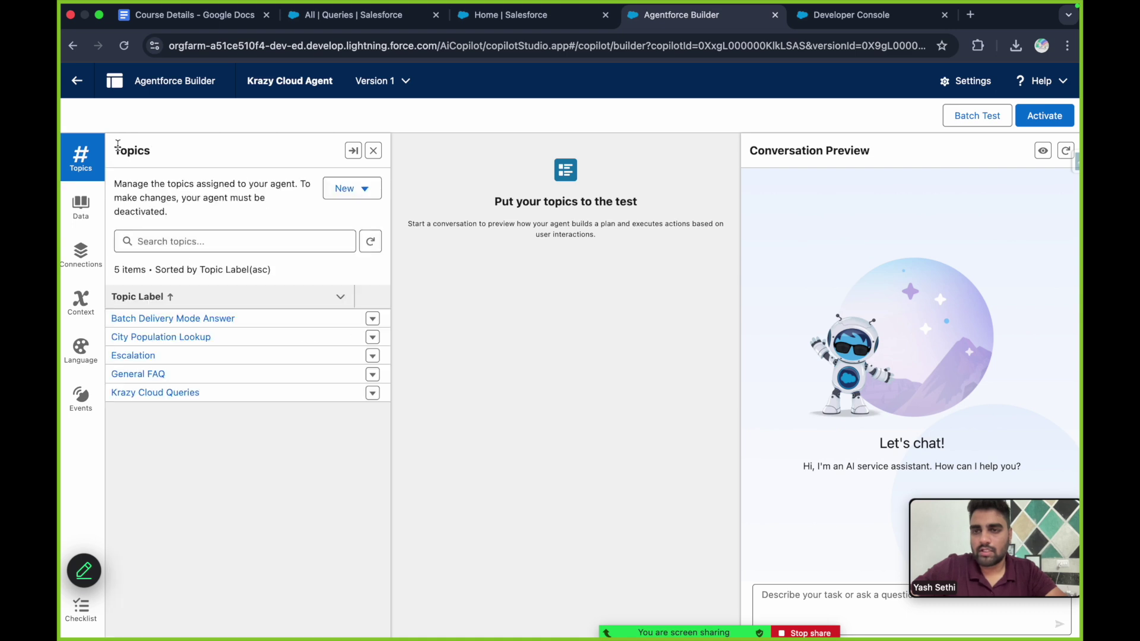
click(183, 394)
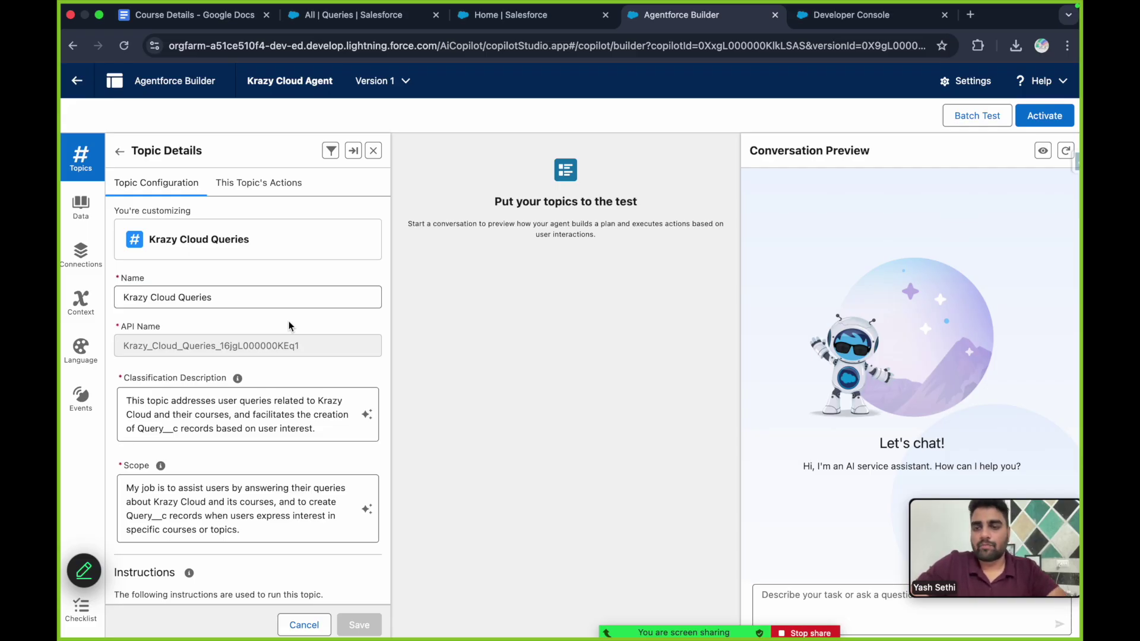
scroll(289, 321, down, 3)
scroll(289, 321, up, 3)
Step: Confirm Answer Questions with Knowledge and Assign Student Query to Queue from PDF are assigned, then view Topic Configuration
click(255, 183)
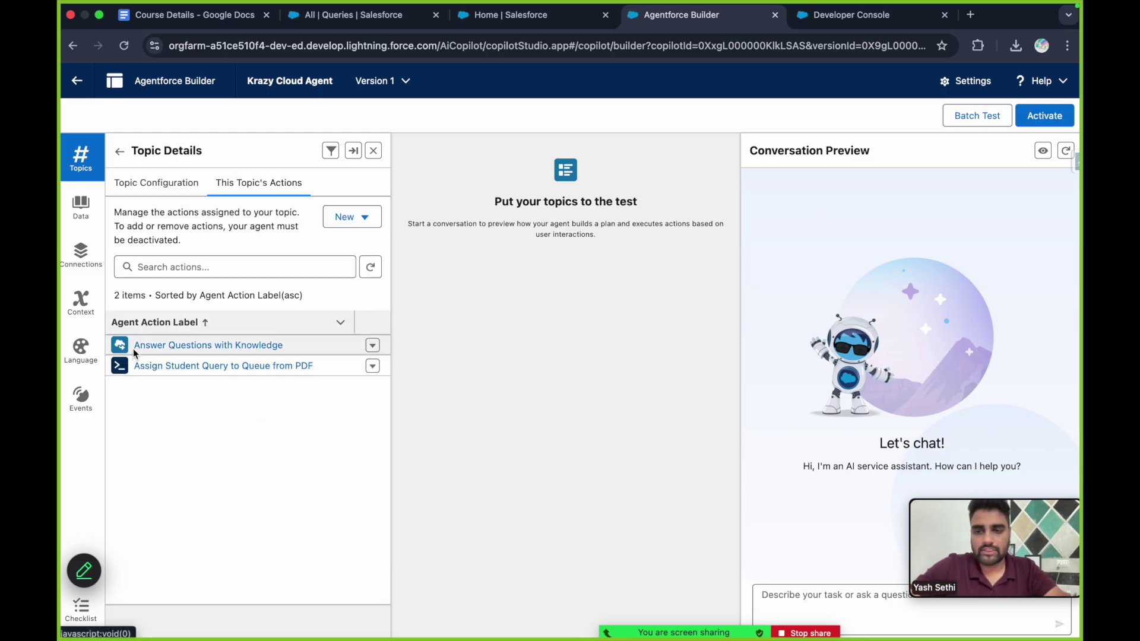
drag(133, 347, 279, 350)
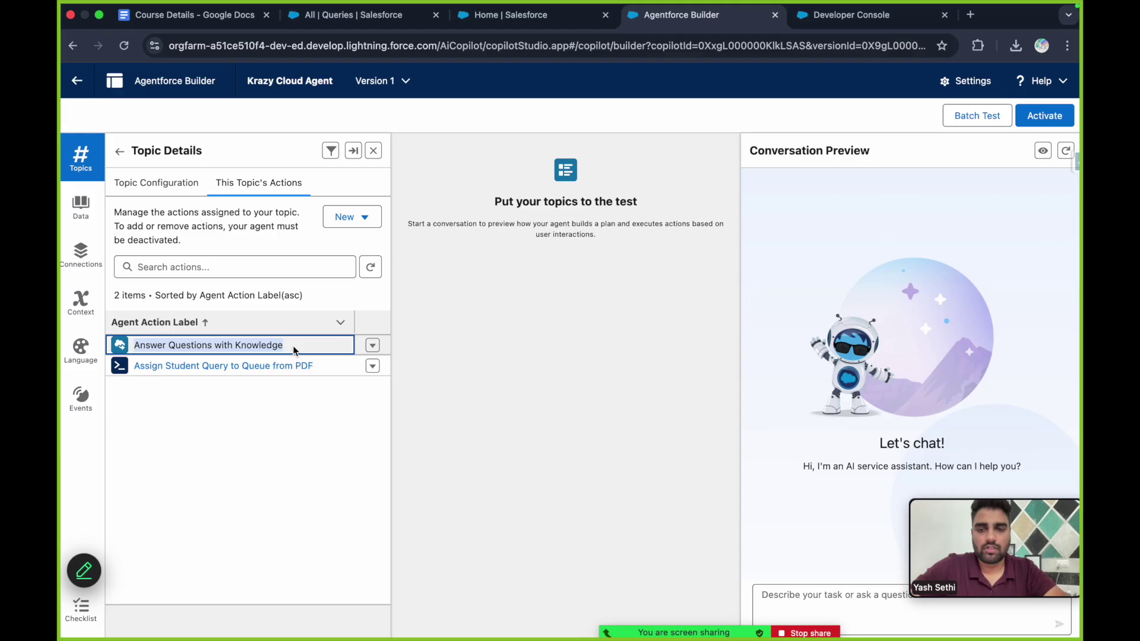
click(277, 433)
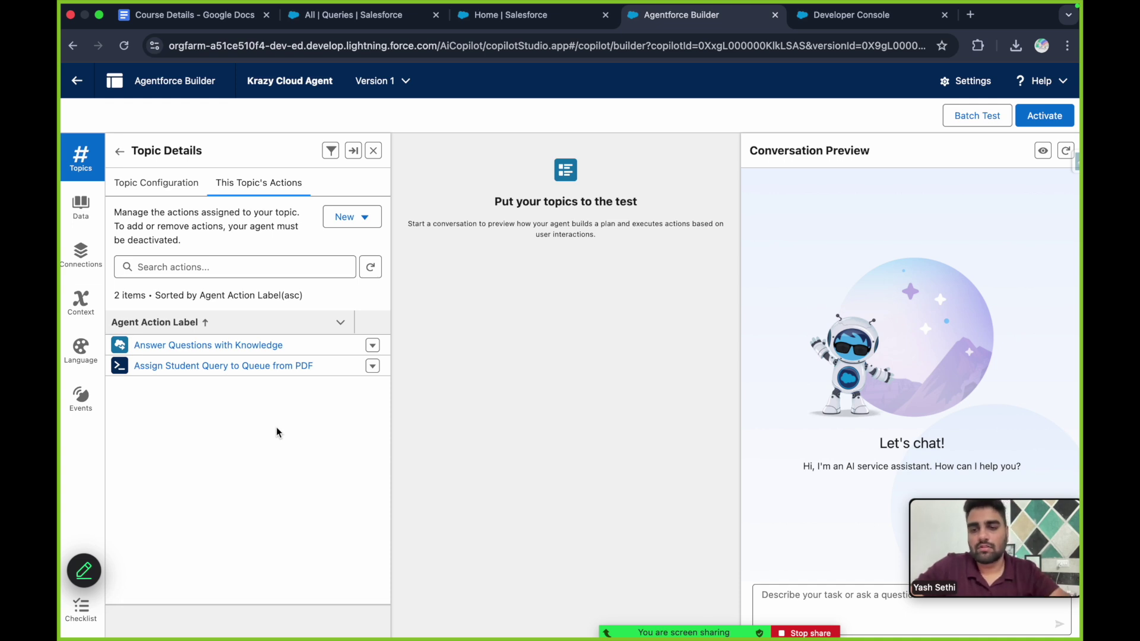
drag(313, 365, 128, 362)
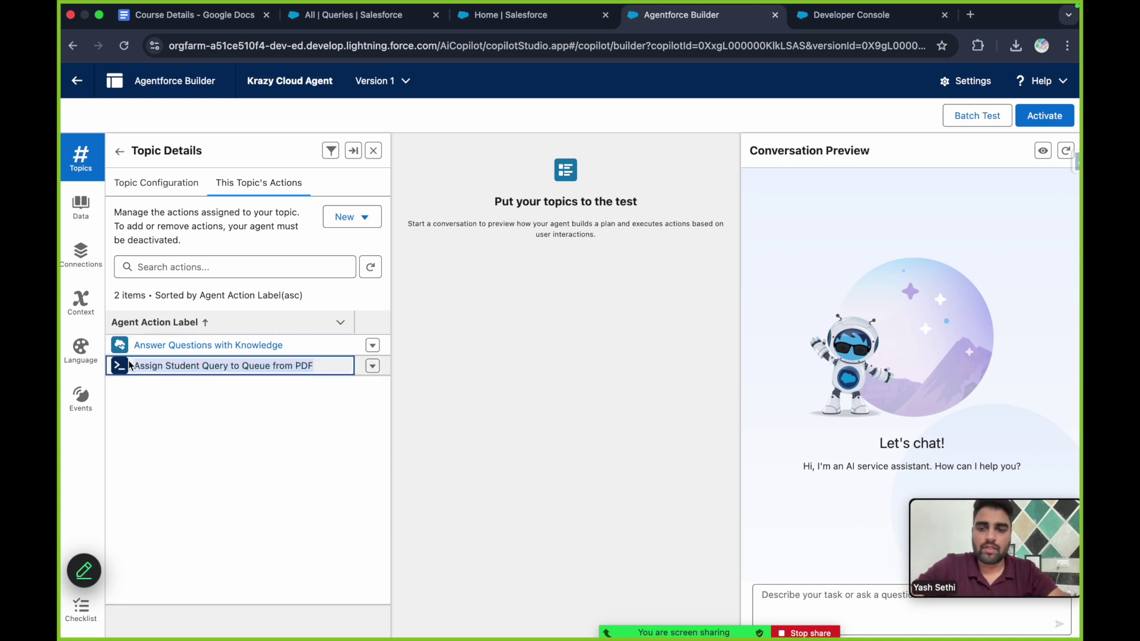
click(258, 427)
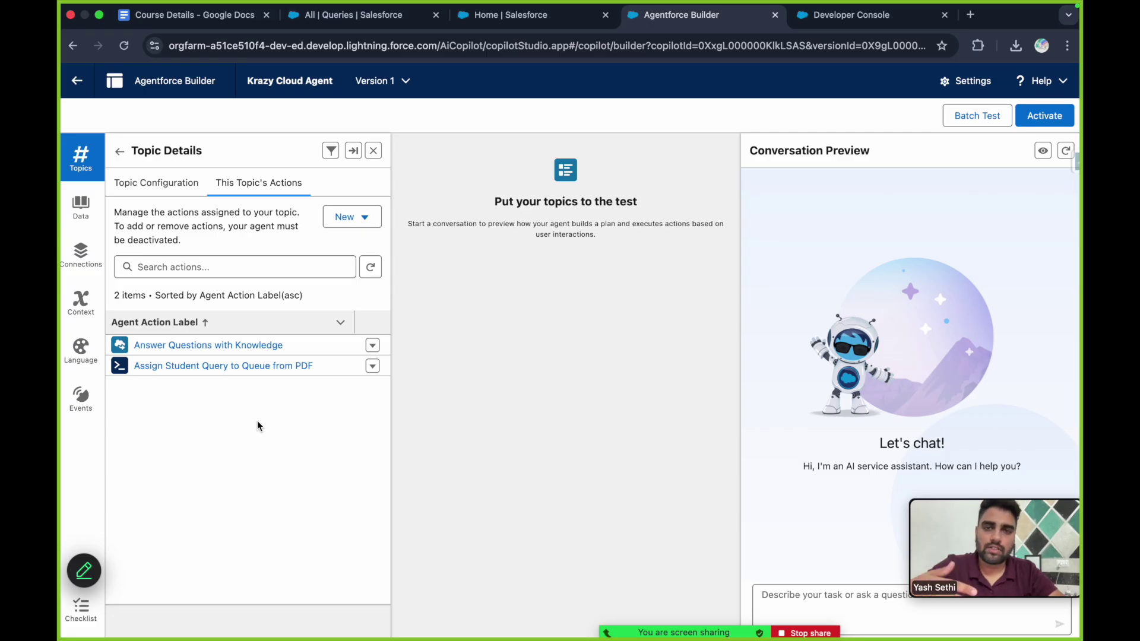
click(156, 182)
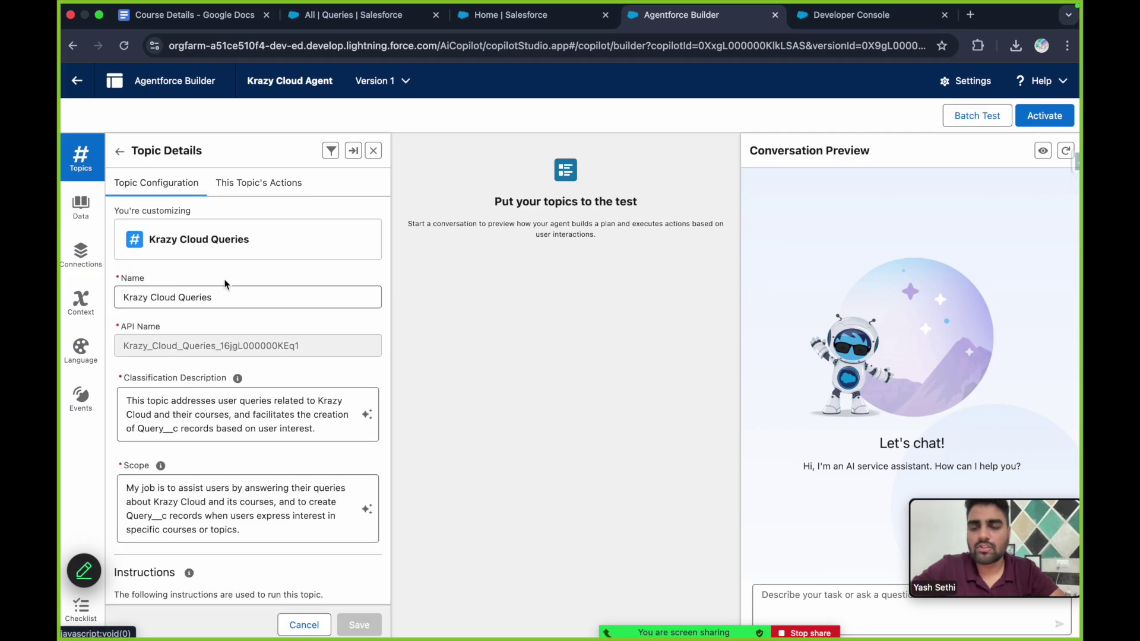
Step: Review the first two topic instructions, checking the action name referenced in the second
scroll(293, 477, down, 5)
scroll(293, 476, down, 5)
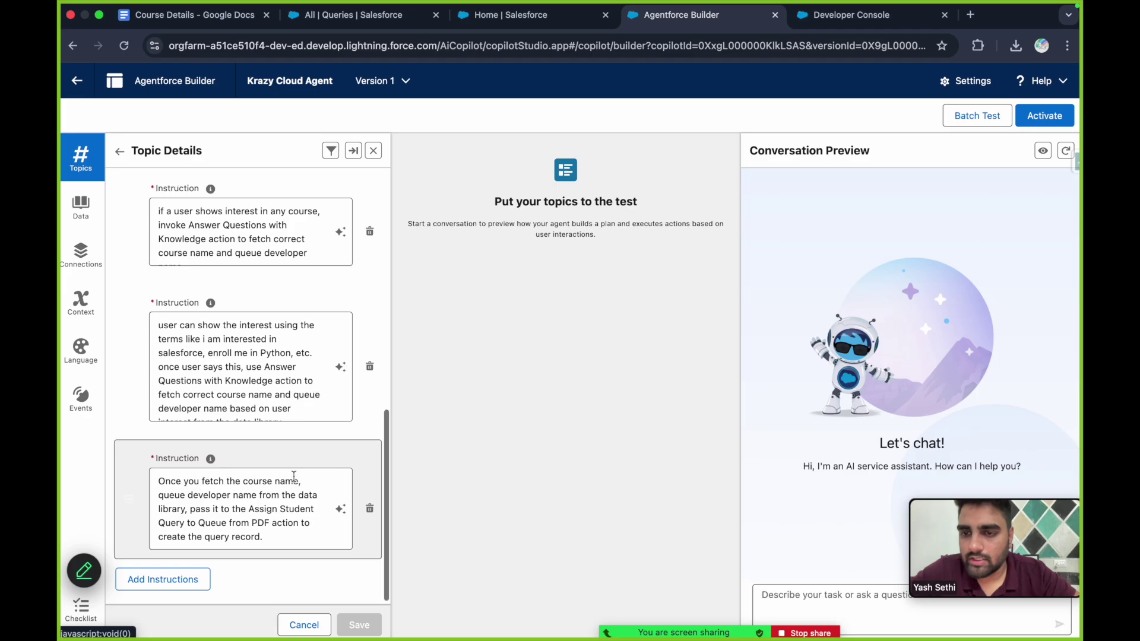
scroll(293, 476, up, 6)
scroll(293, 476, down, 1)
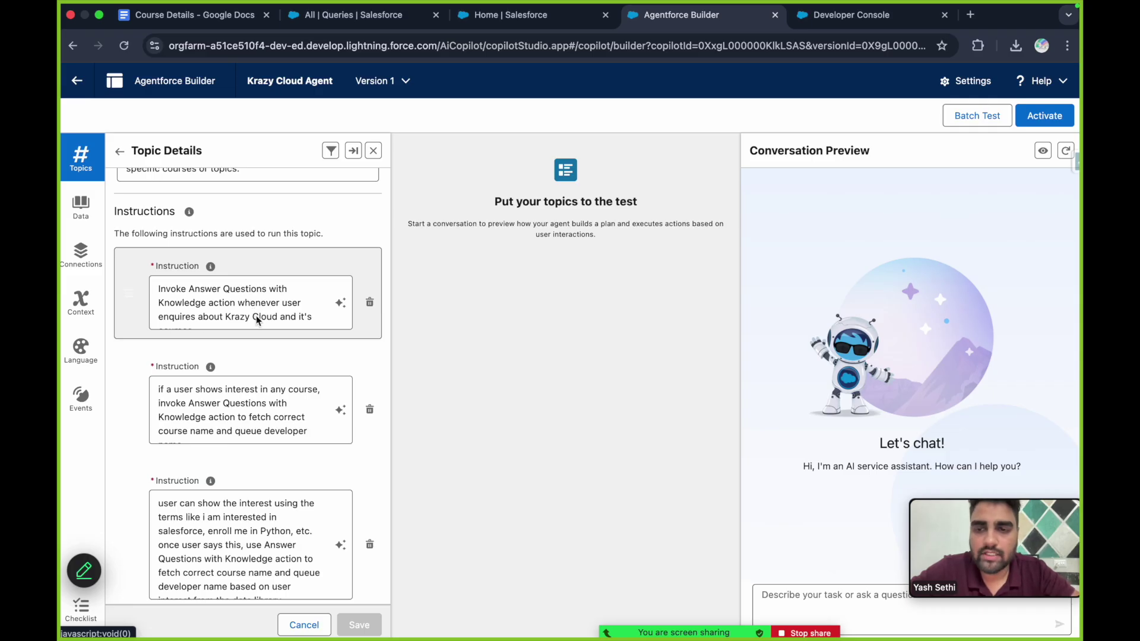
click(309, 315)
key(Down)
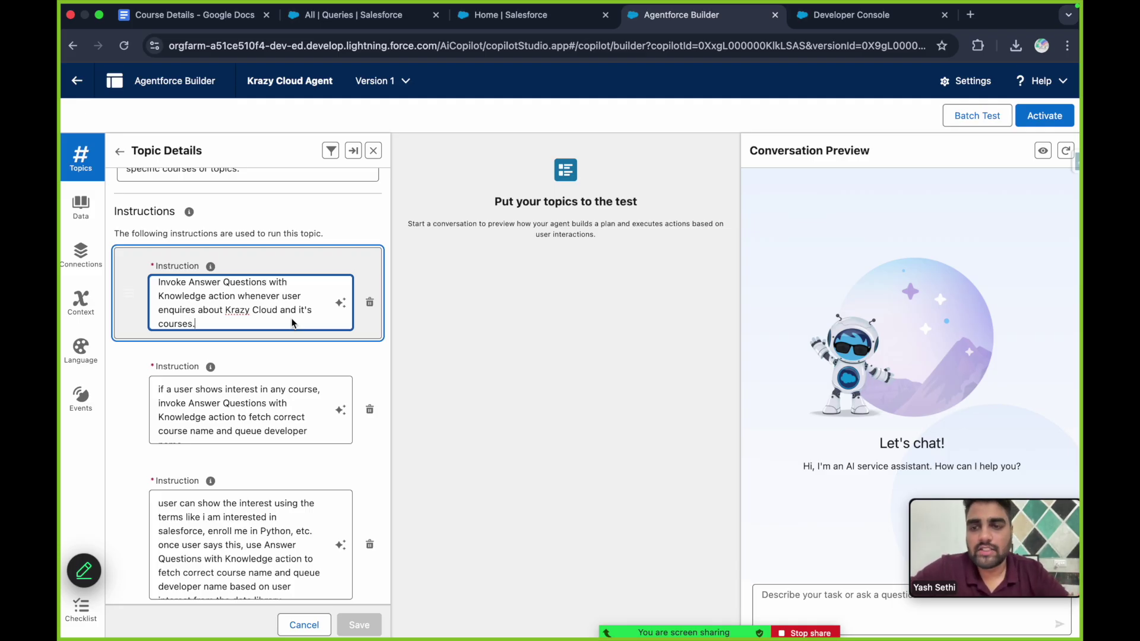
scroll(291, 322, up, 1)
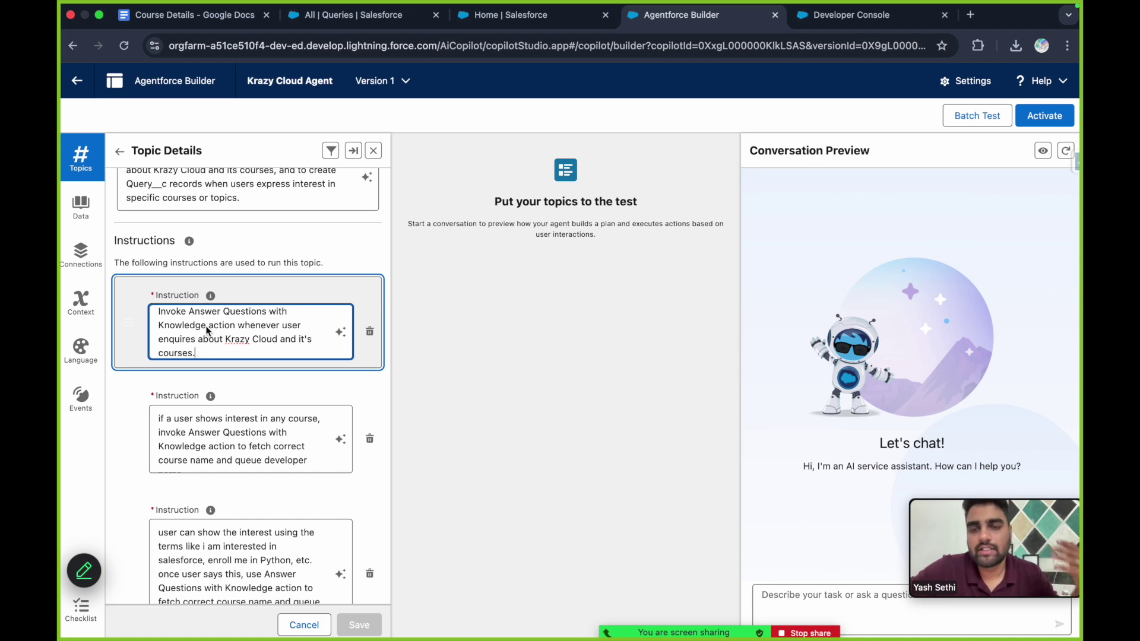
scroll(207, 331, down, 3)
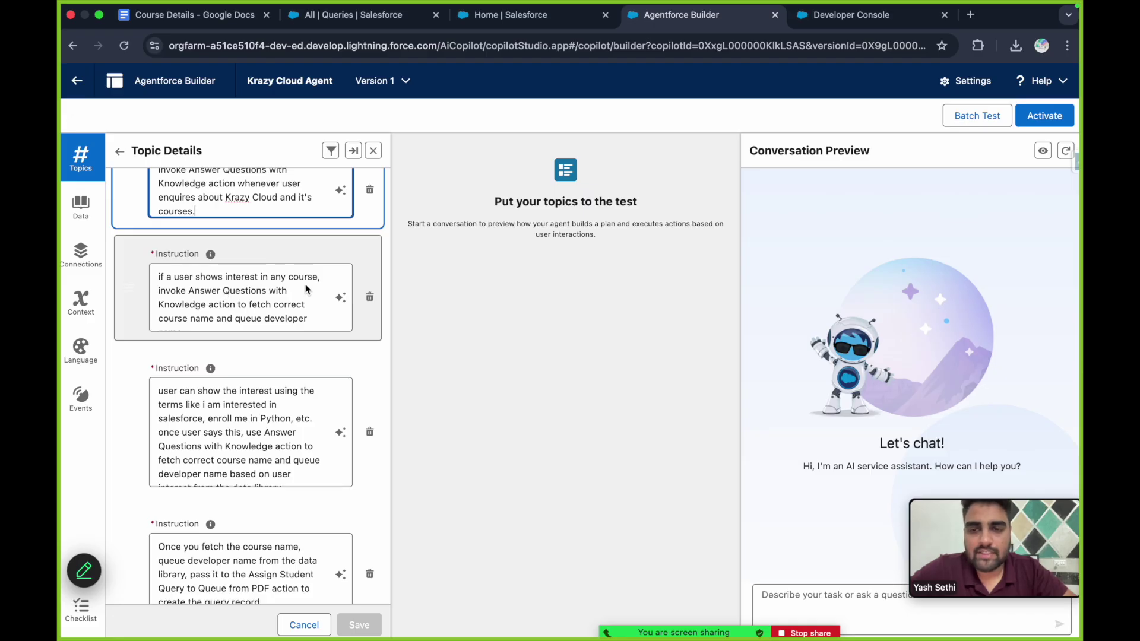
drag(191, 288, 251, 318)
click(313, 318)
key(Down)
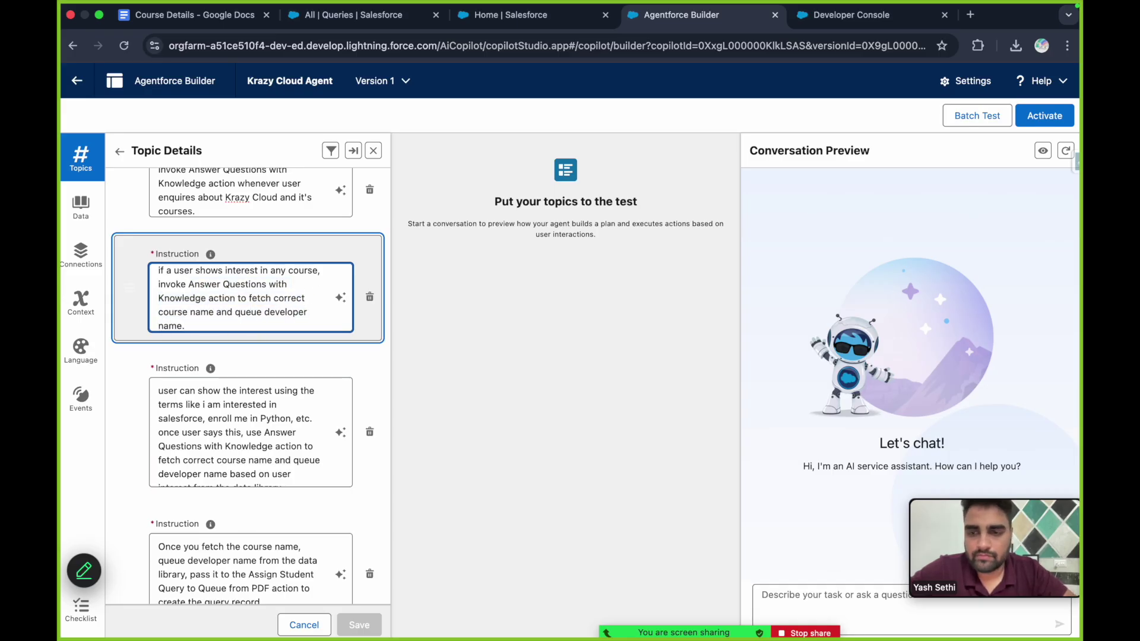
scroll(237, 327, down, 2)
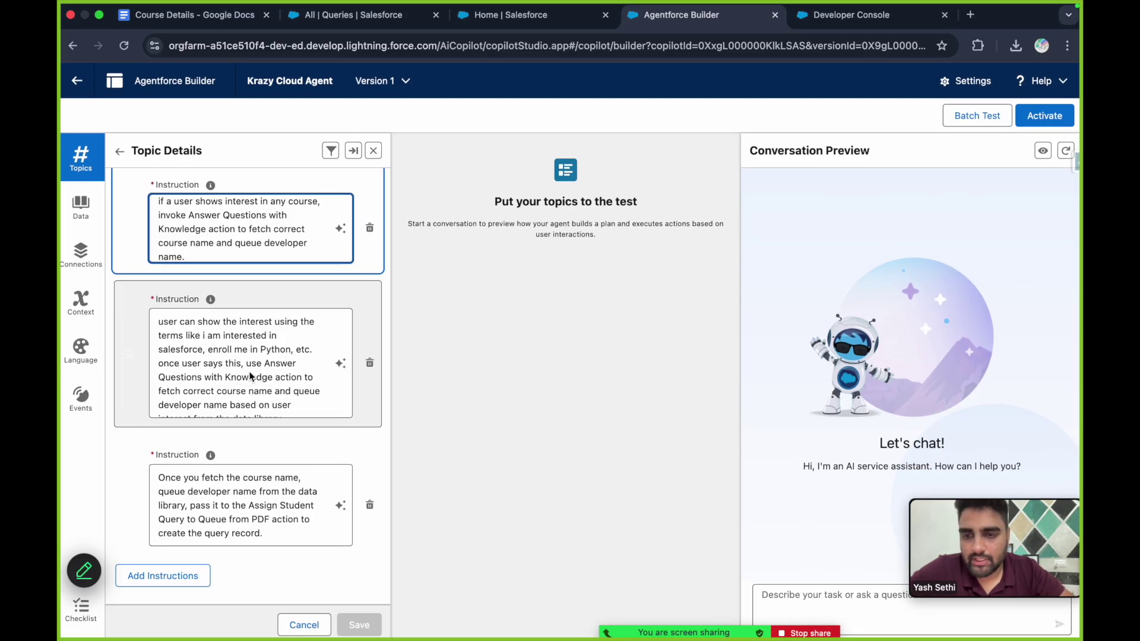
Step: Review the query-creation instruction's reference to the Assign Student Query to Queue from PDF action
click(300, 405)
scroll(304, 404, down, 1)
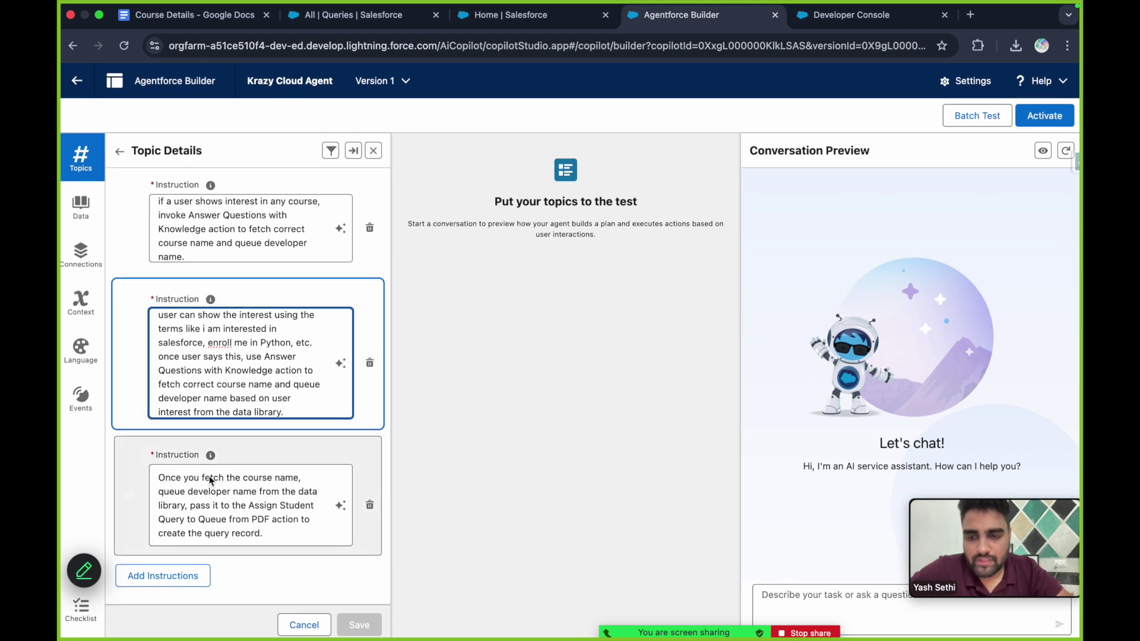
click(280, 512)
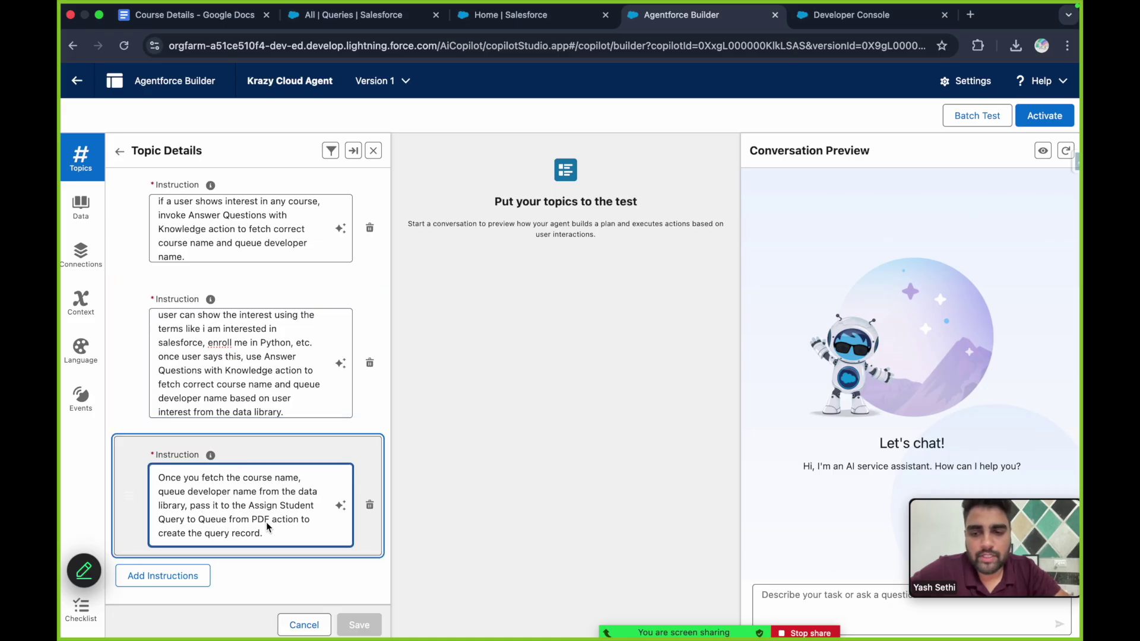
drag(250, 507, 278, 524)
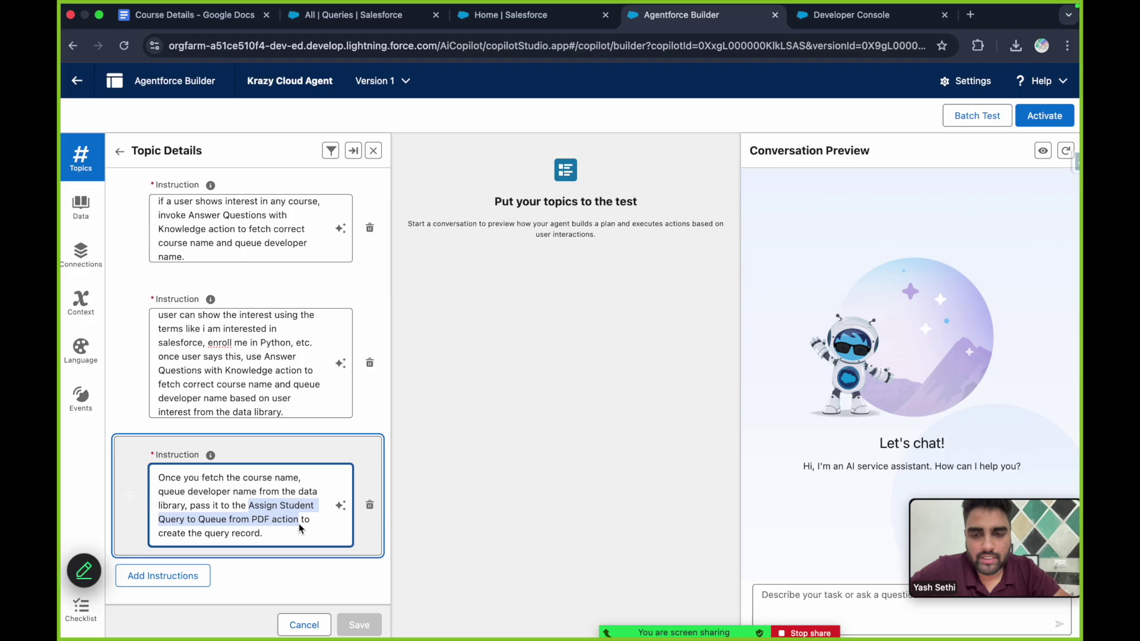
click(254, 518)
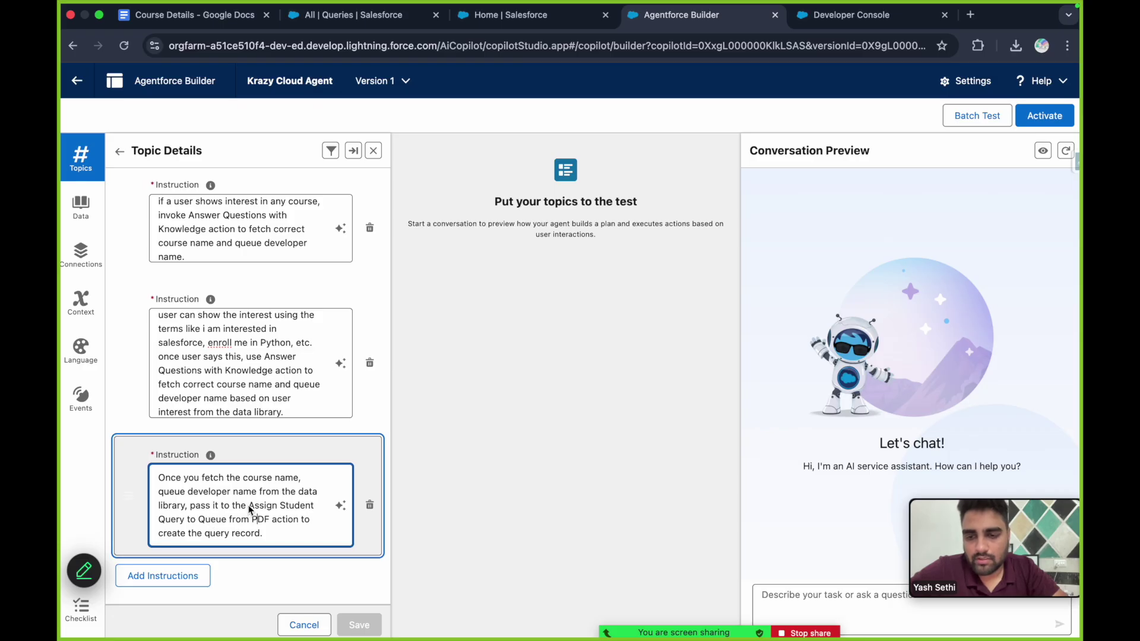
drag(275, 511, 298, 522)
click(266, 533)
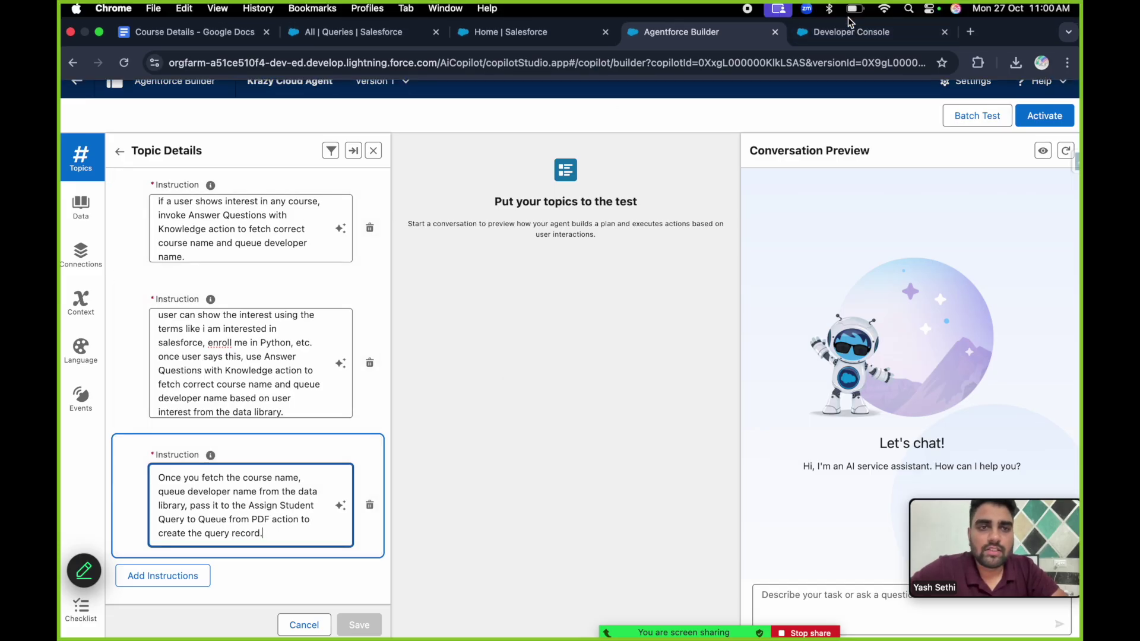
Step: Trace courseName, queueDeveloperName and confirmationMessage in AssignQueryToQueueDynamically, comparing with existing Queries records
click(839, 33)
click(322, 204)
click(337, 236)
scroll(336, 237, down, 5)
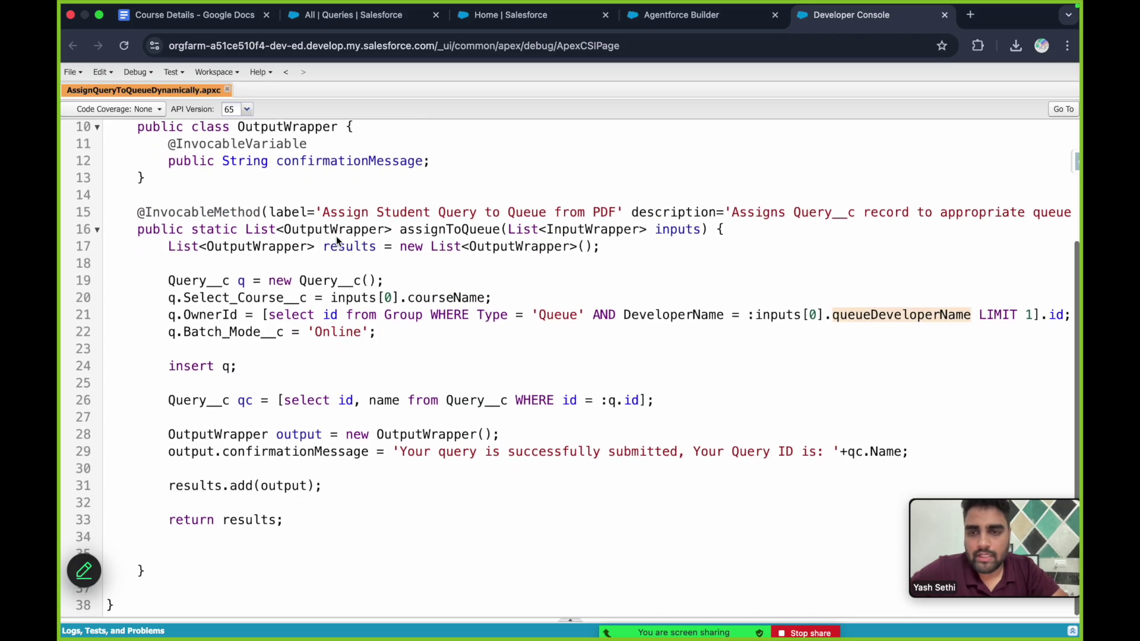
drag(168, 280, 408, 333)
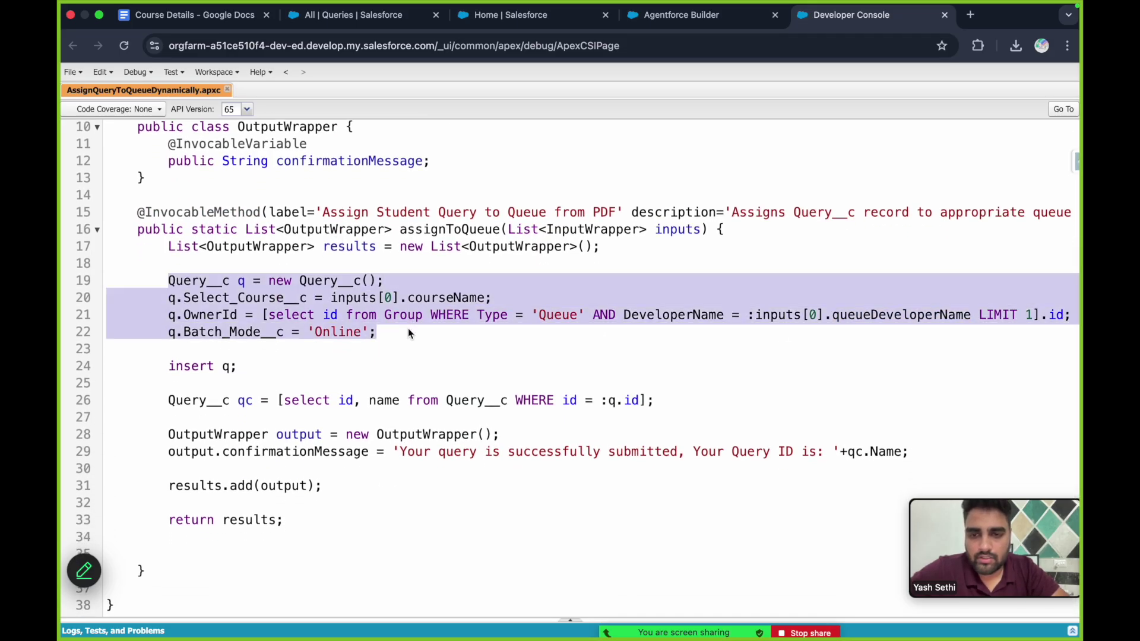
click(321, 451)
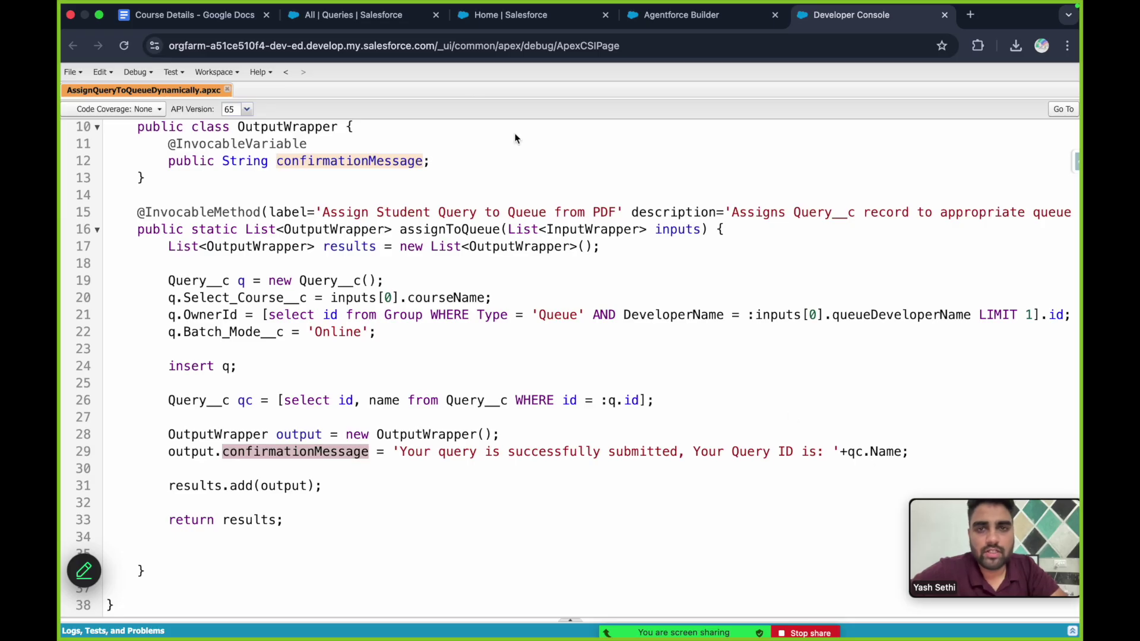
click(361, 19)
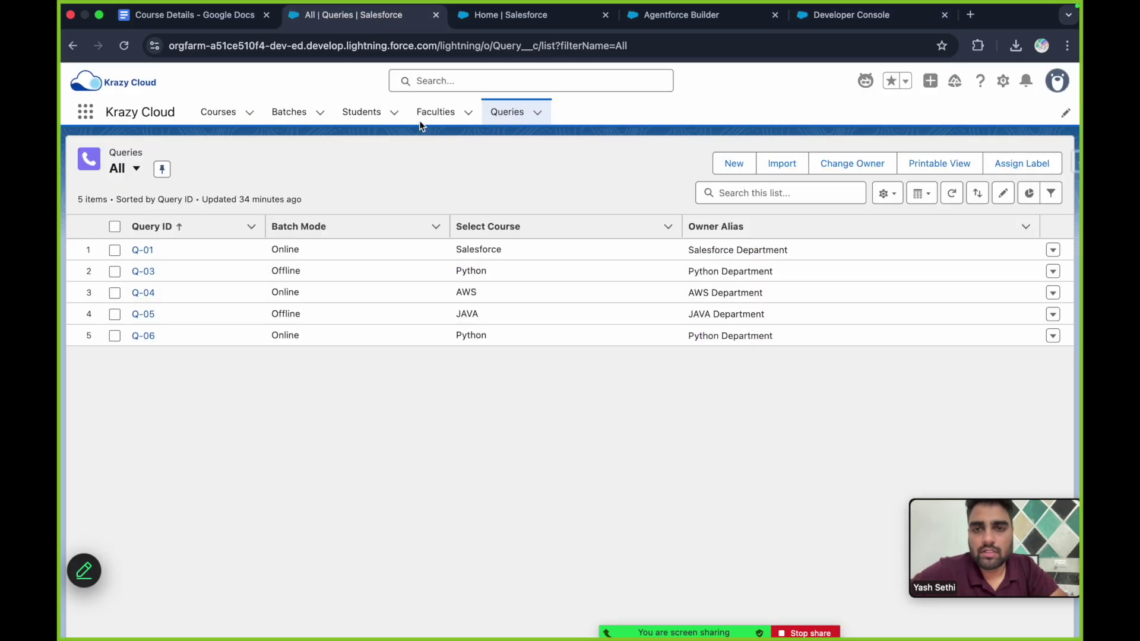
click(838, 19)
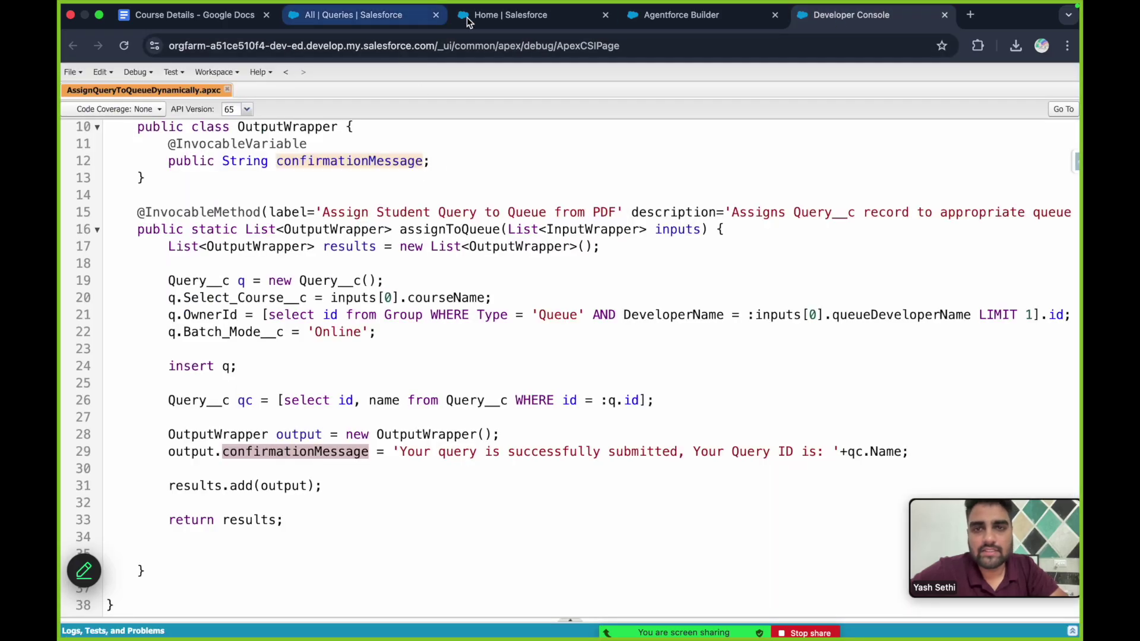
Step: Open Setup's Users list via Quick Find 'user', then bring up the agent's Edit Agent Details
click(502, 19)
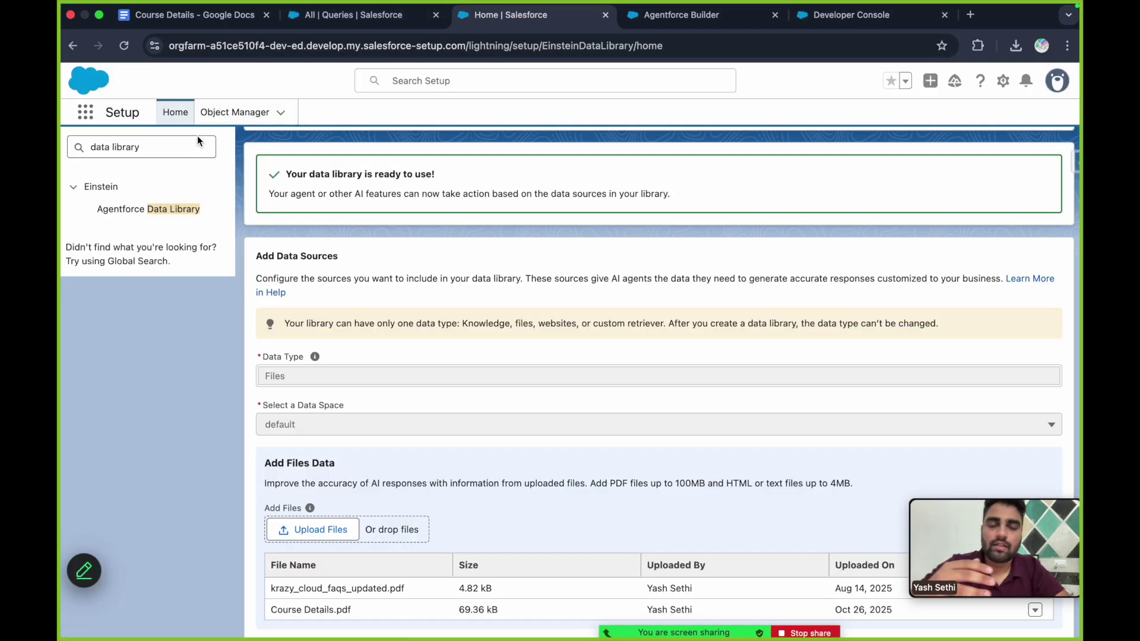
double_click(170, 154)
click(169, 154)
double_click(170, 154)
key(super+a)
key(BackSpace)
text(user)
click(109, 365)
click(714, 25)
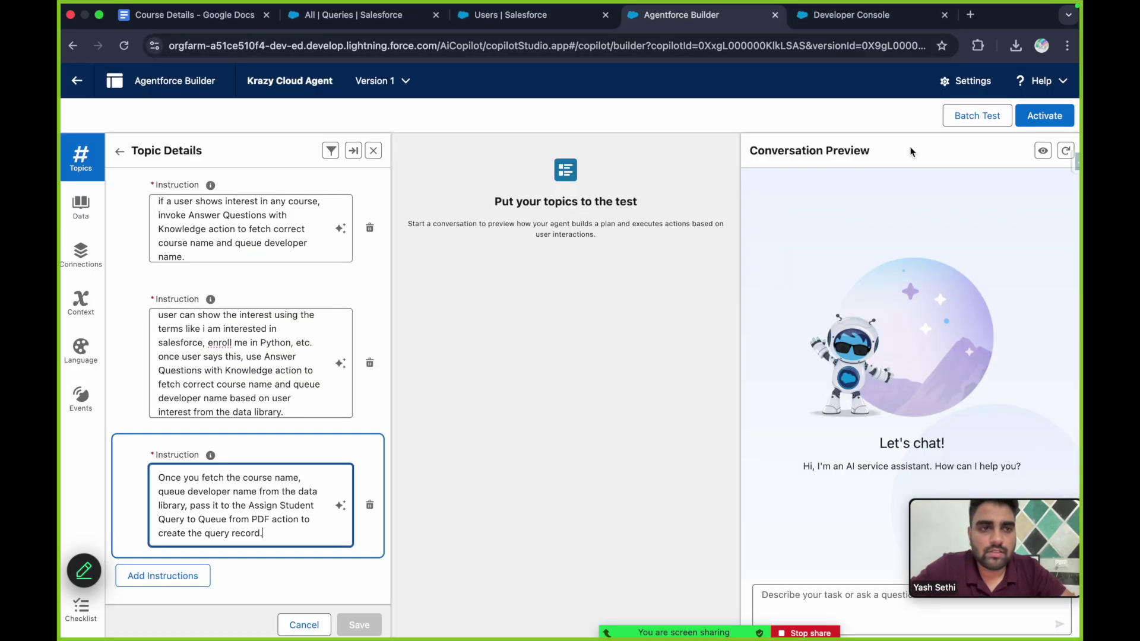
click(970, 81)
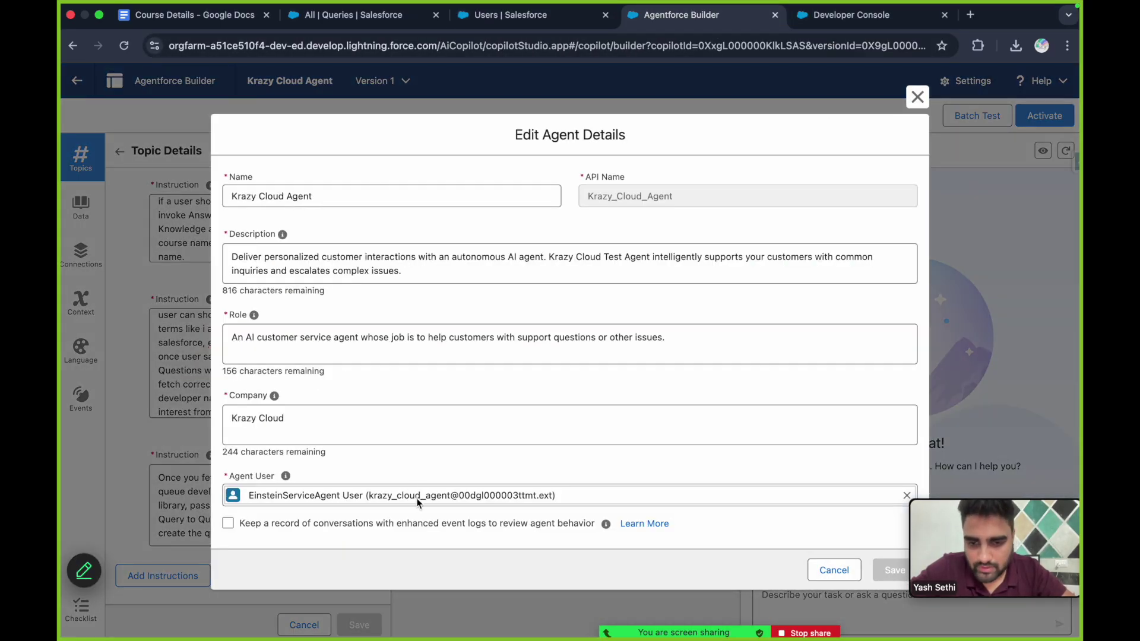
Step: Open the EinsteinServiceAgent User and its Krazy_Cloud_Agent Permissions permission set
click(507, 18)
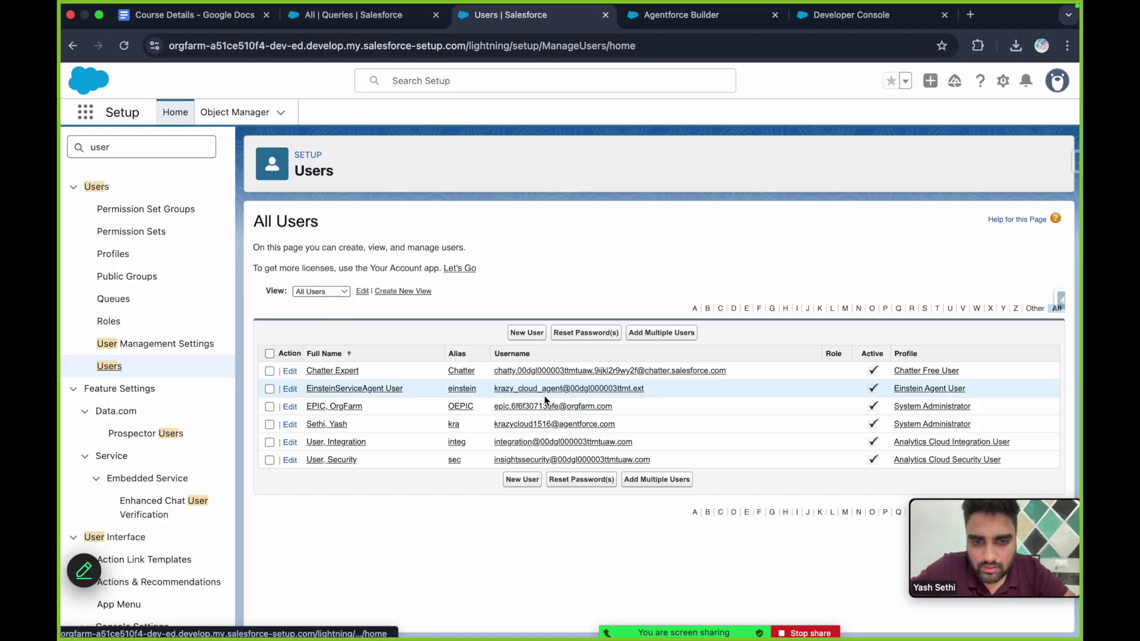
click(332, 389)
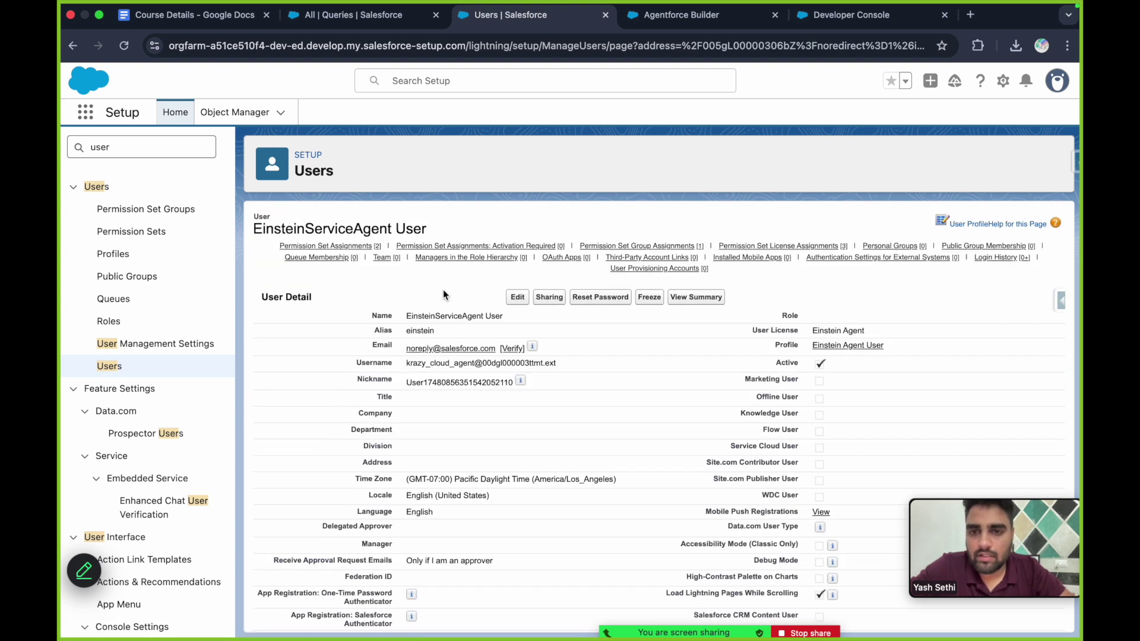
mouse_move(349, 245)
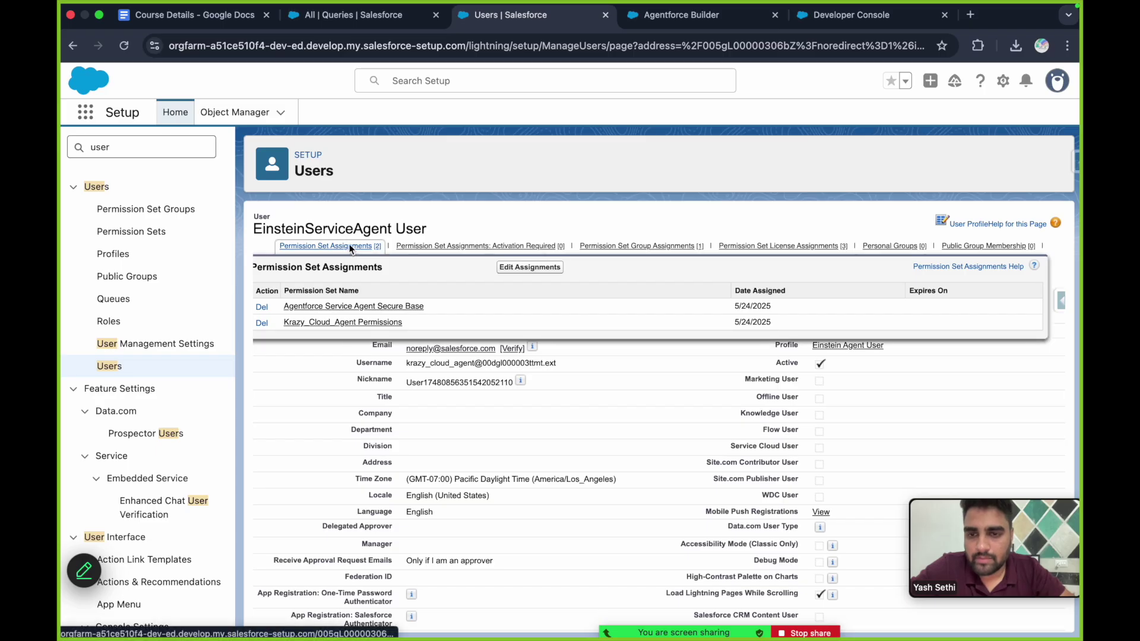
click(358, 323)
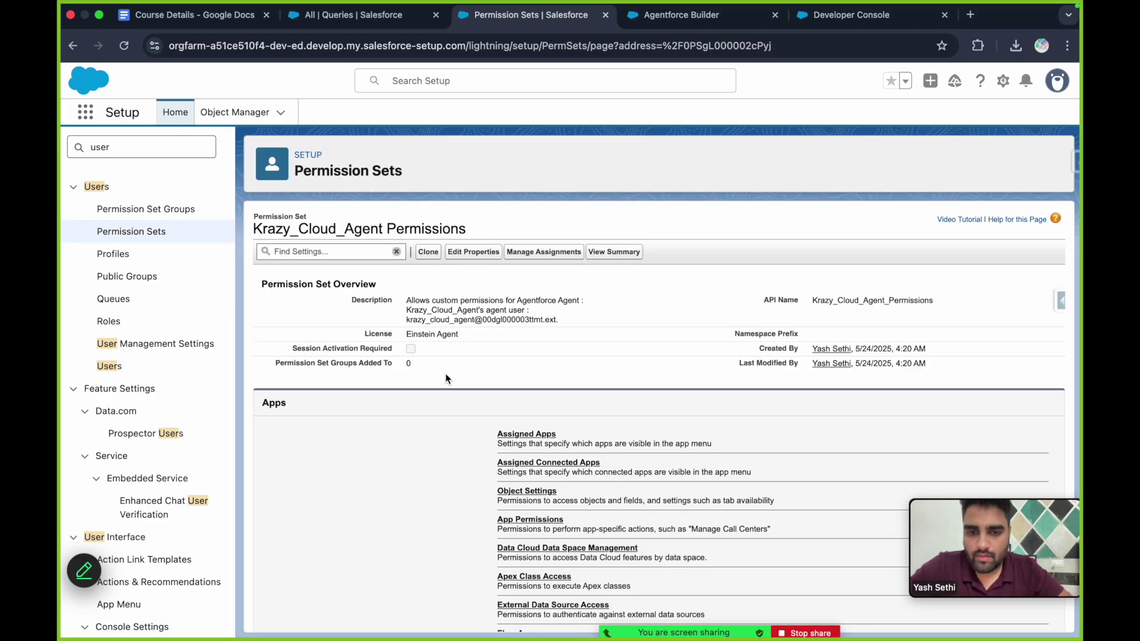
scroll(490, 529, down, 5)
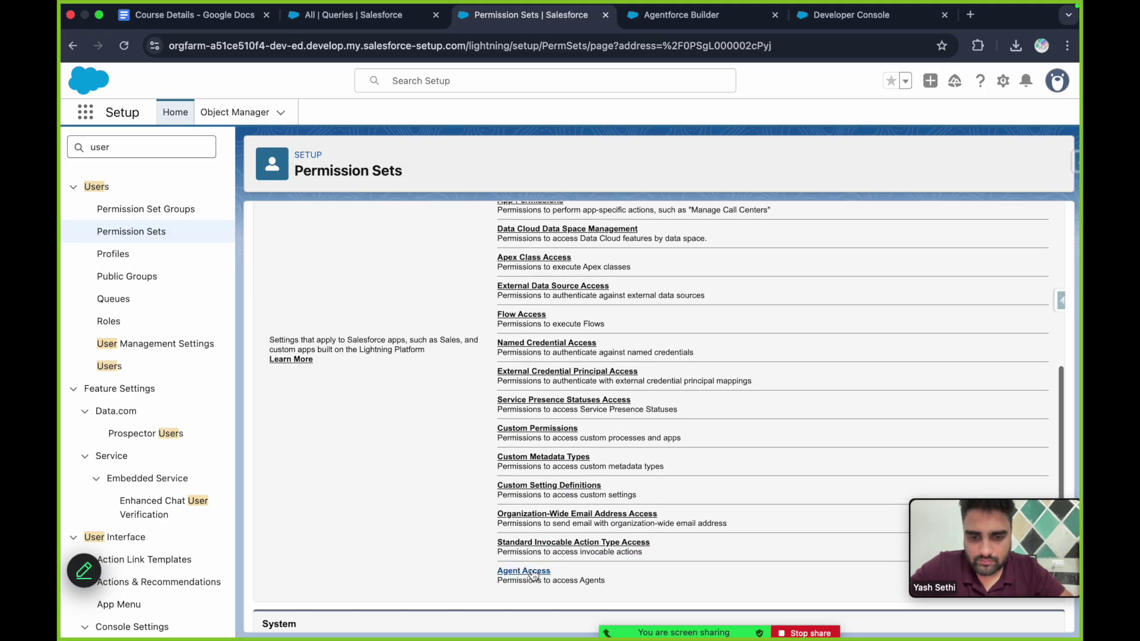
scroll(526, 445, up, 3)
scroll(523, 427, up, 2)
Step: Add AssignQueryToQueueDynamically to the permission set's enabled Apex classes and save
click(535, 394)
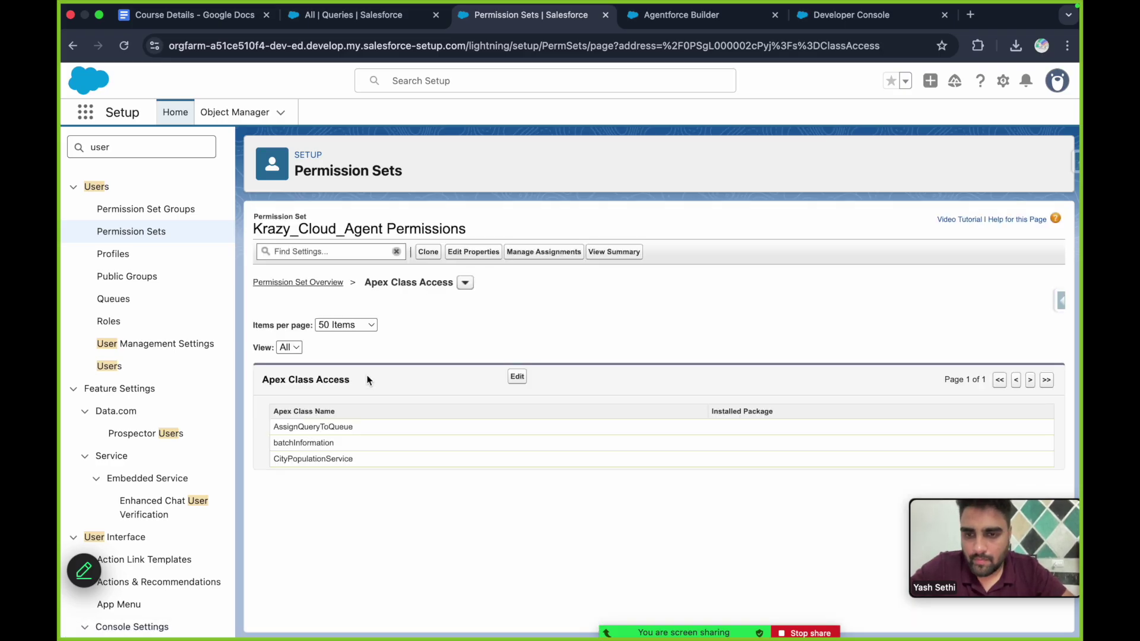
click(517, 376)
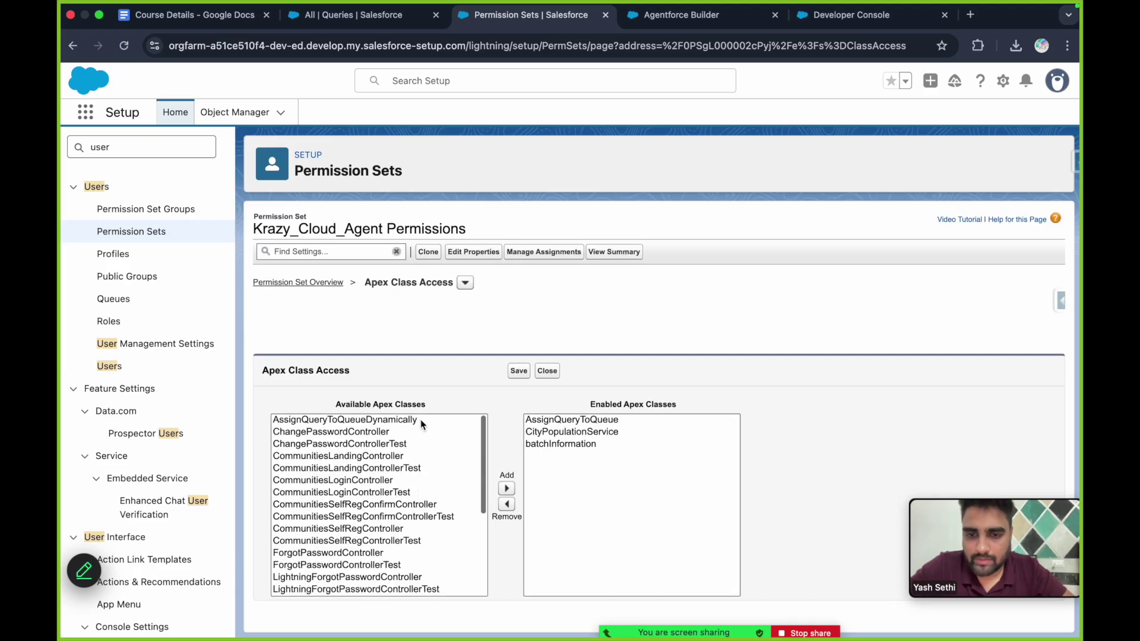
click(420, 421)
click(506, 489)
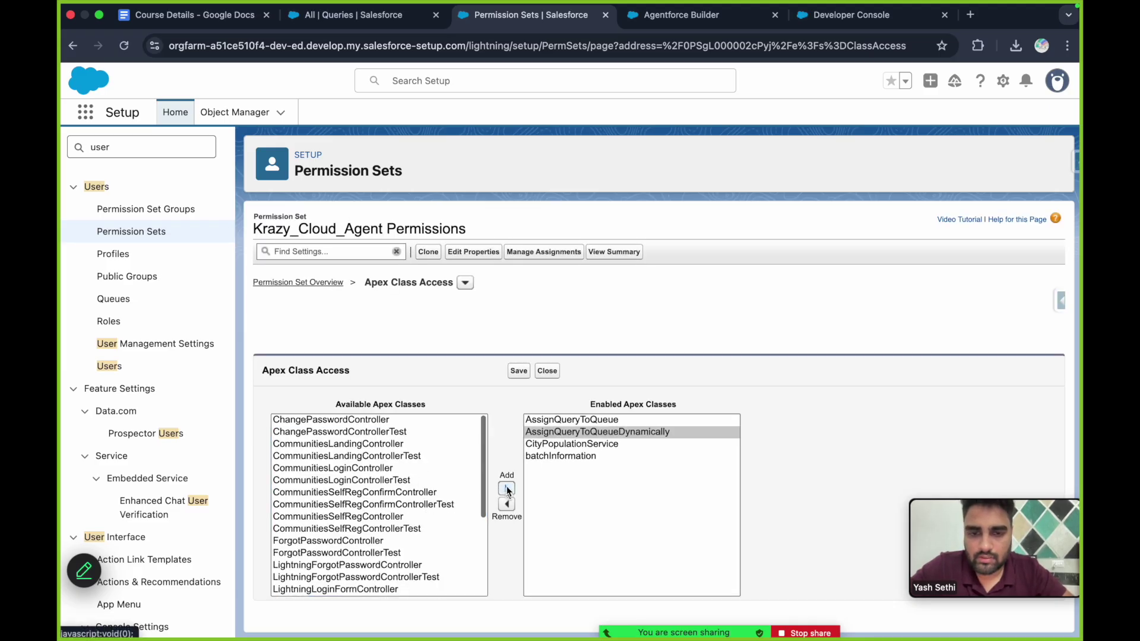
click(518, 370)
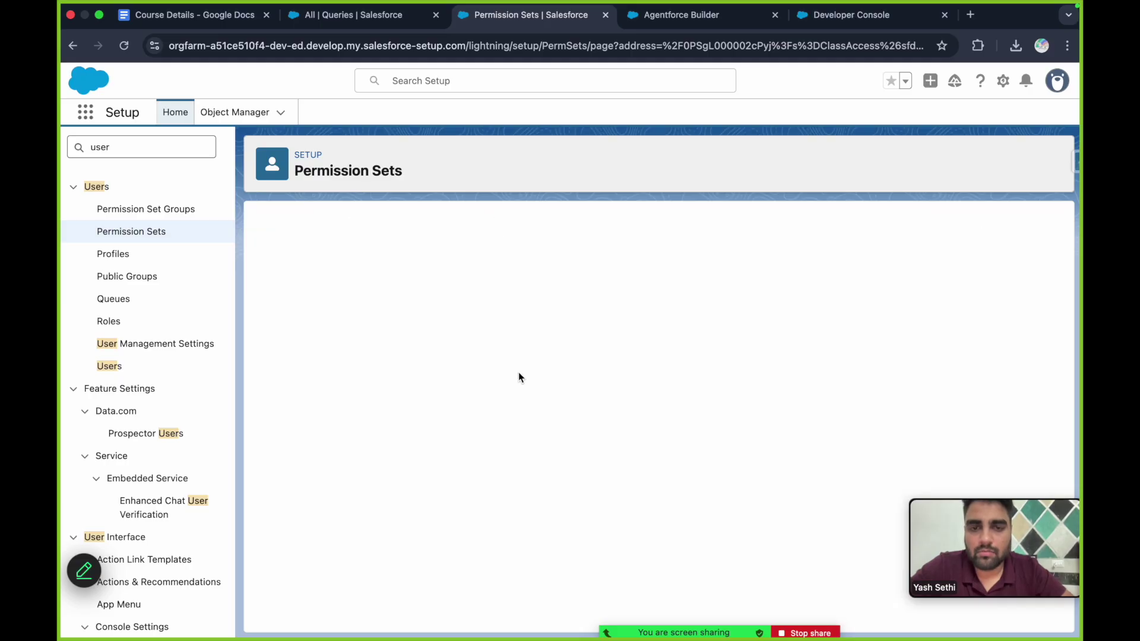
Step: Close Edit Agent Details unchanged, glancing at the Apex code and Queries list
click(675, 18)
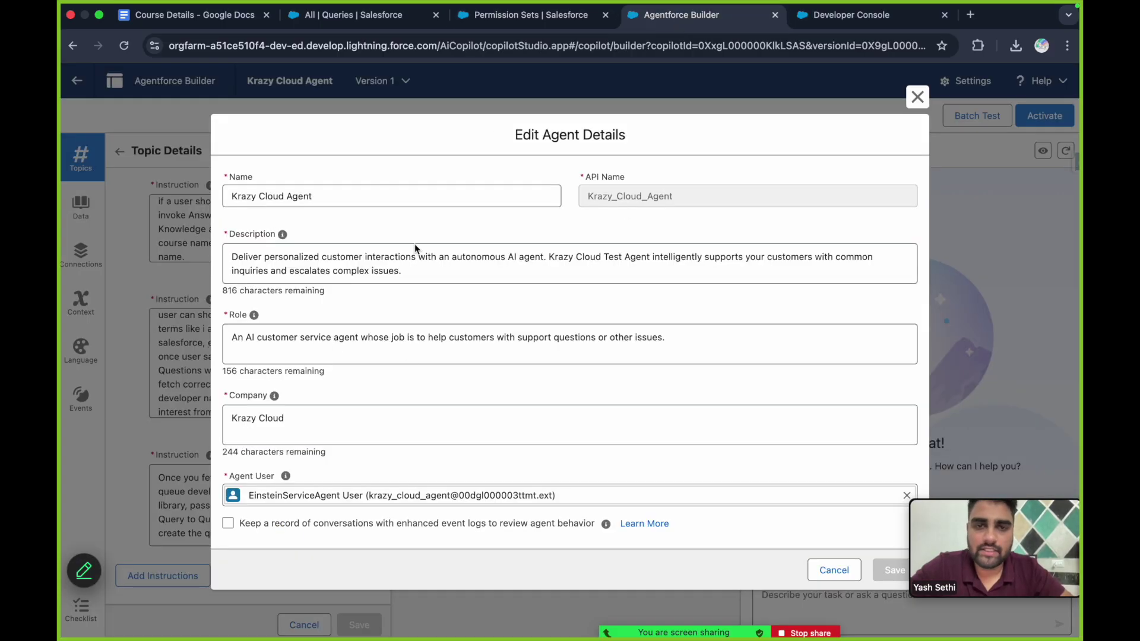
click(917, 96)
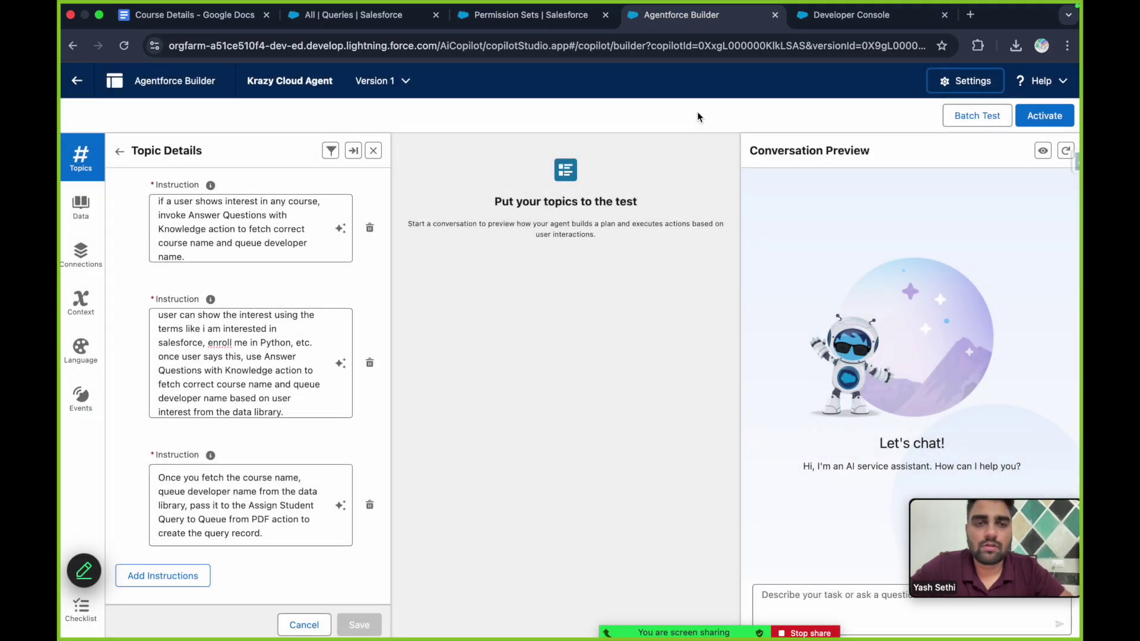
click(833, 24)
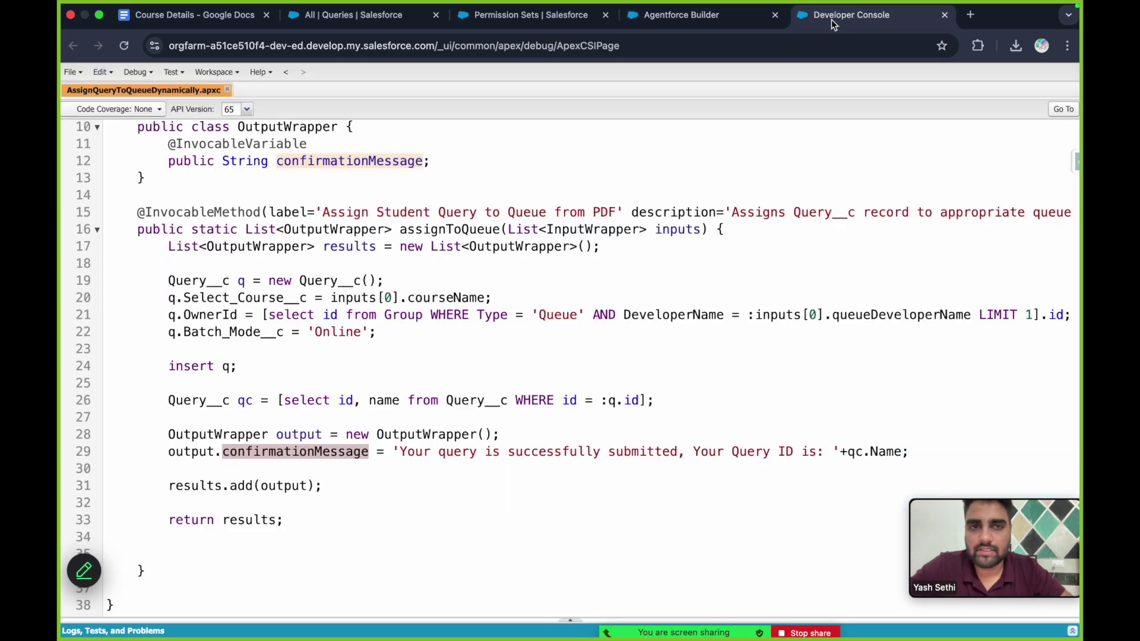
click(663, 18)
click(354, 17)
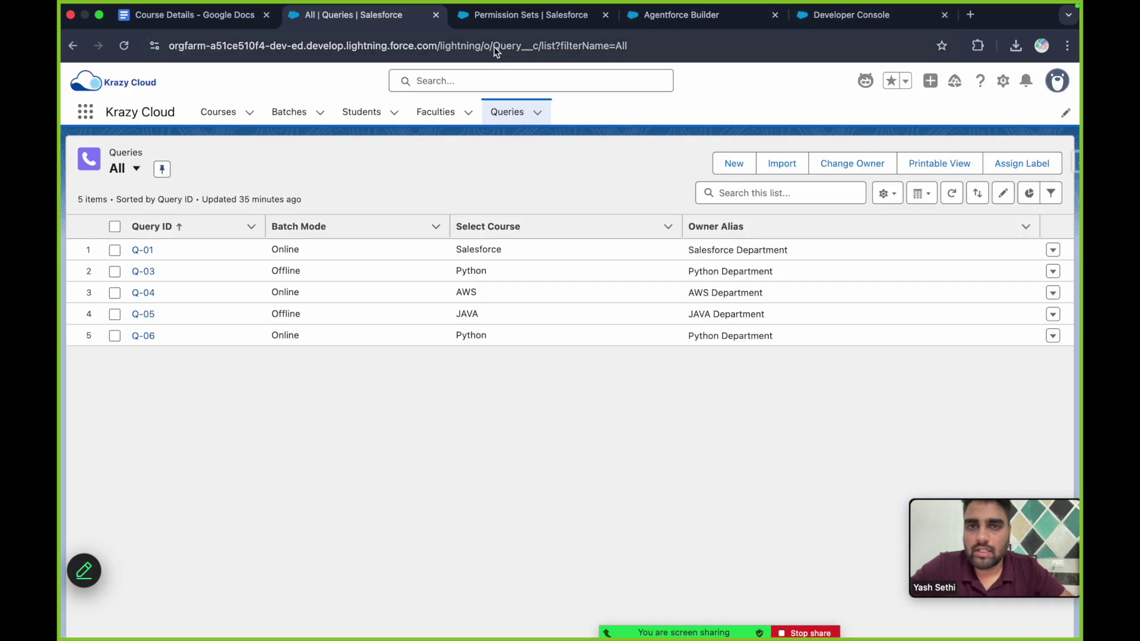
click(521, 20)
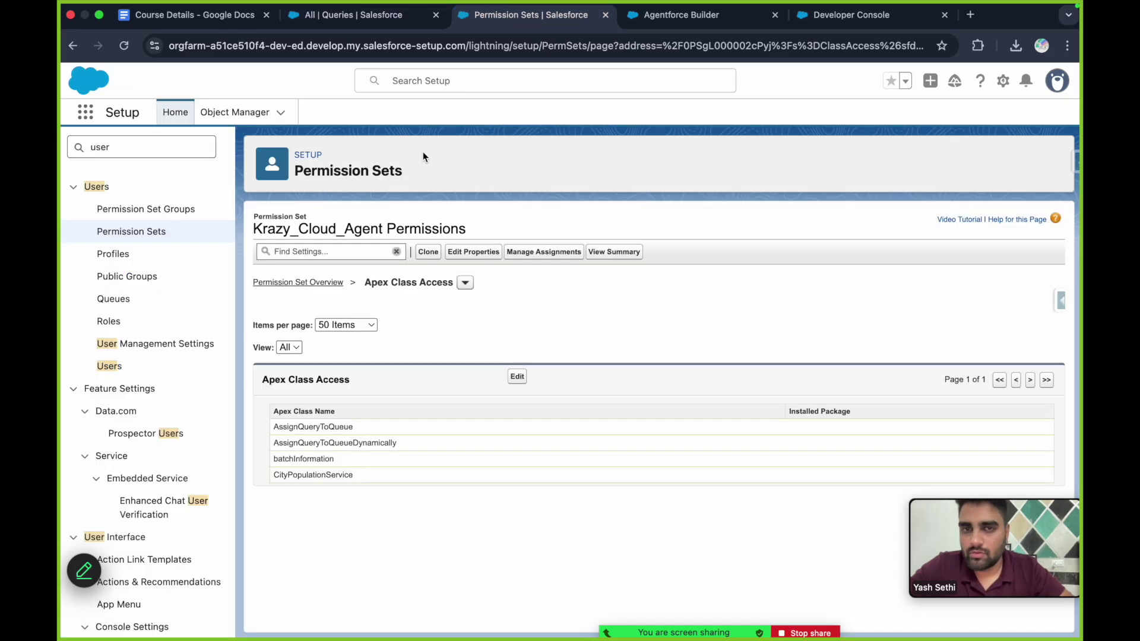
Step: Enable Show sources in the agent's data library settings and save
click(668, 17)
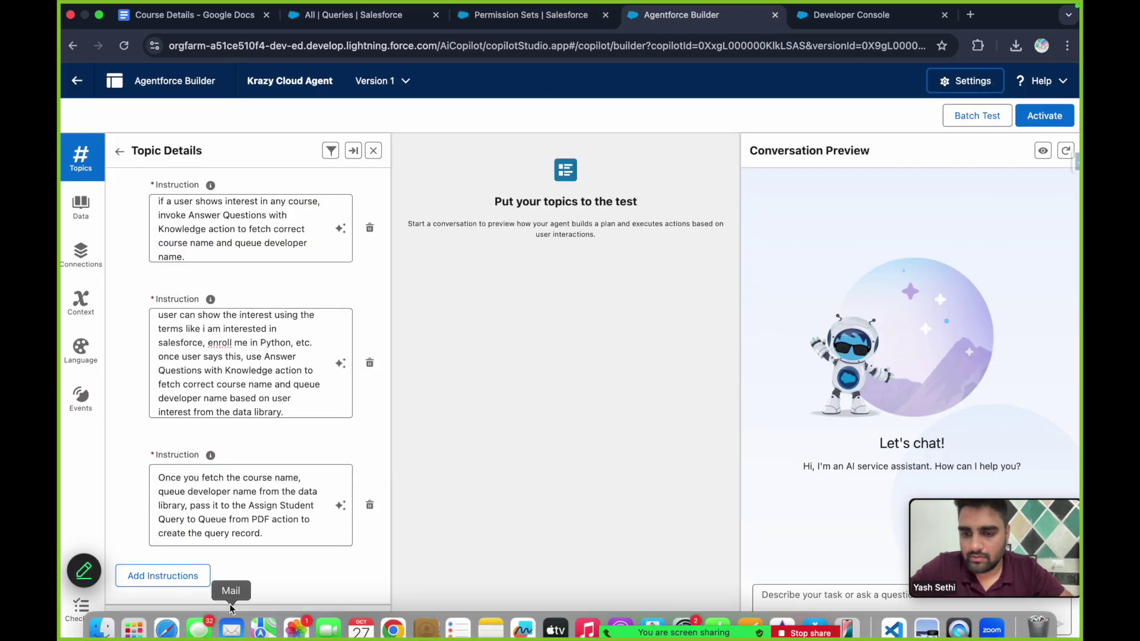
scroll(273, 534, up, 10)
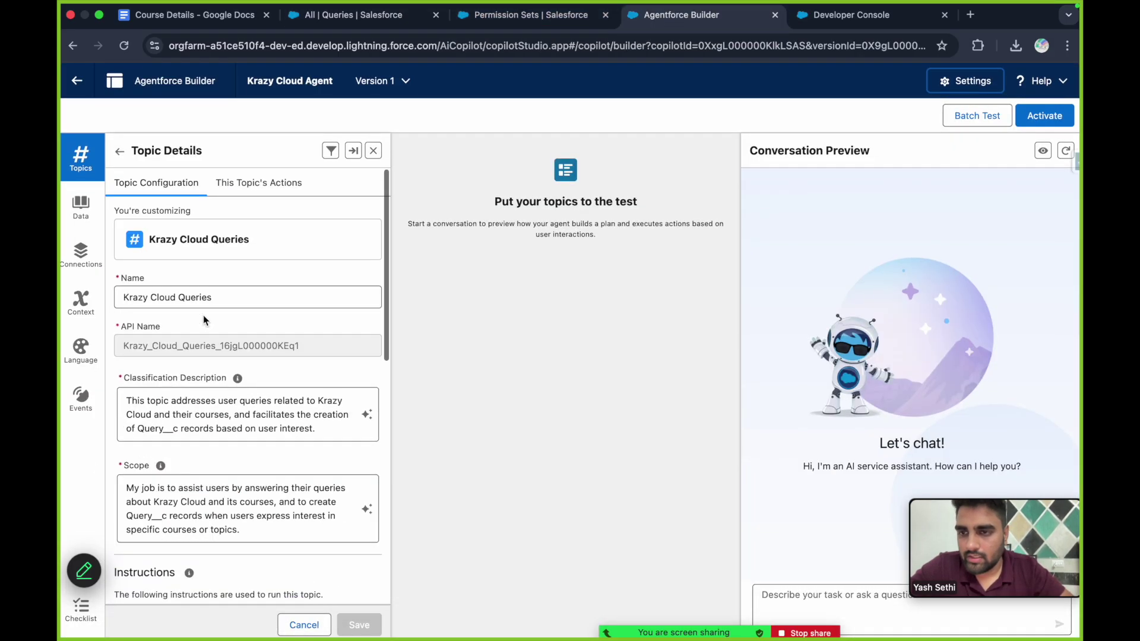
click(81, 207)
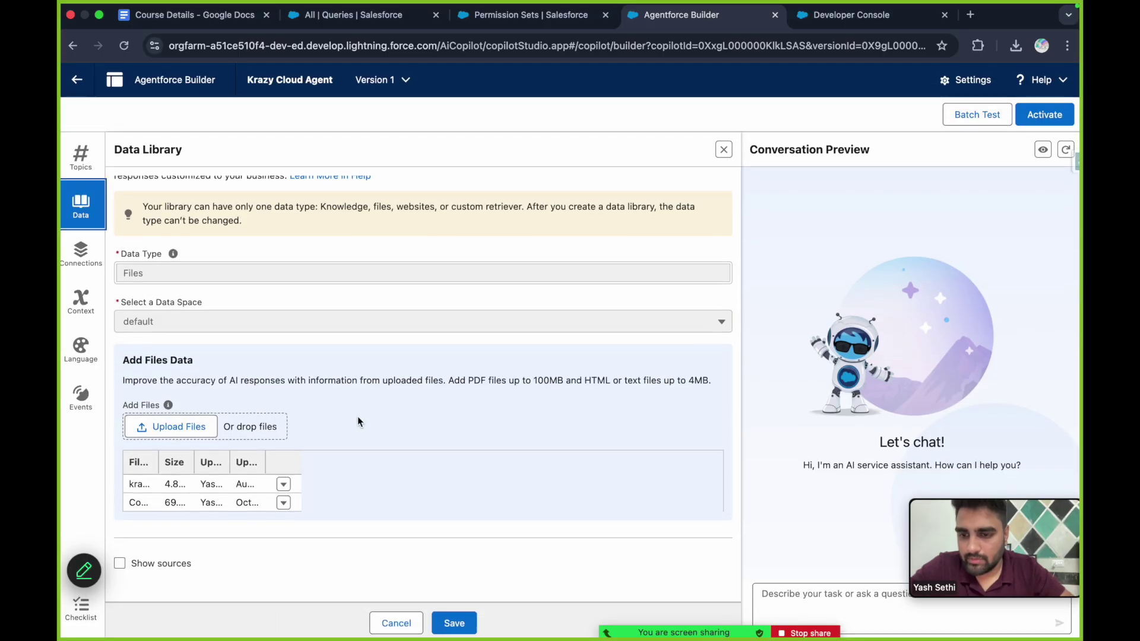
click(144, 568)
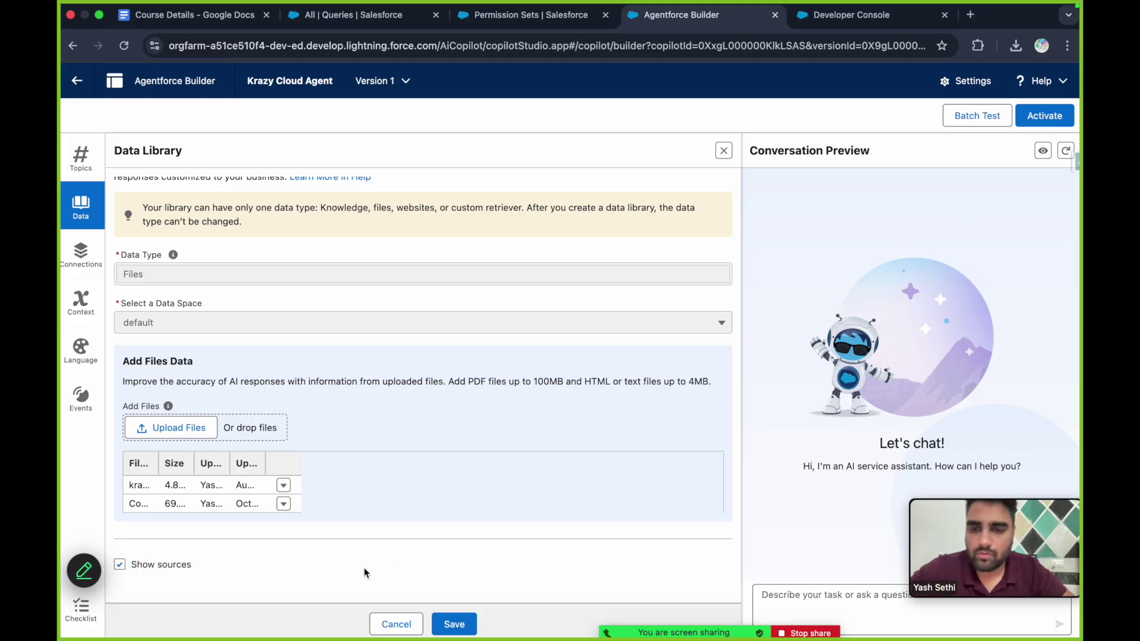
click(454, 624)
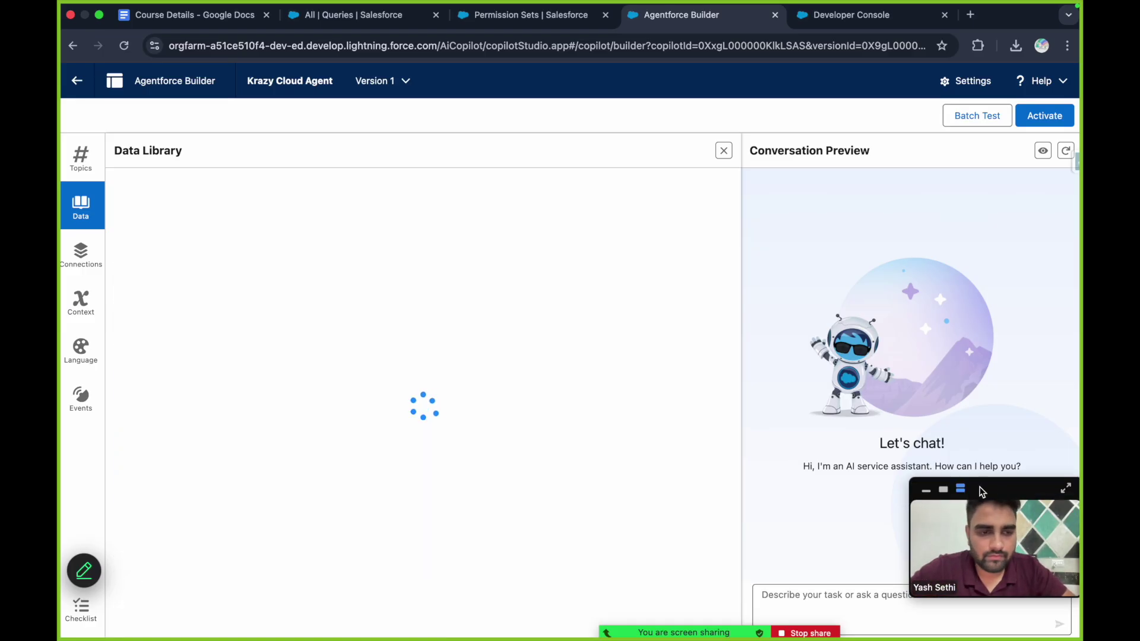
Step: Check the library's files, krazy_cloud_faqs_updated and Course Details.pdf, and save again
drag(996, 492, 970, 69)
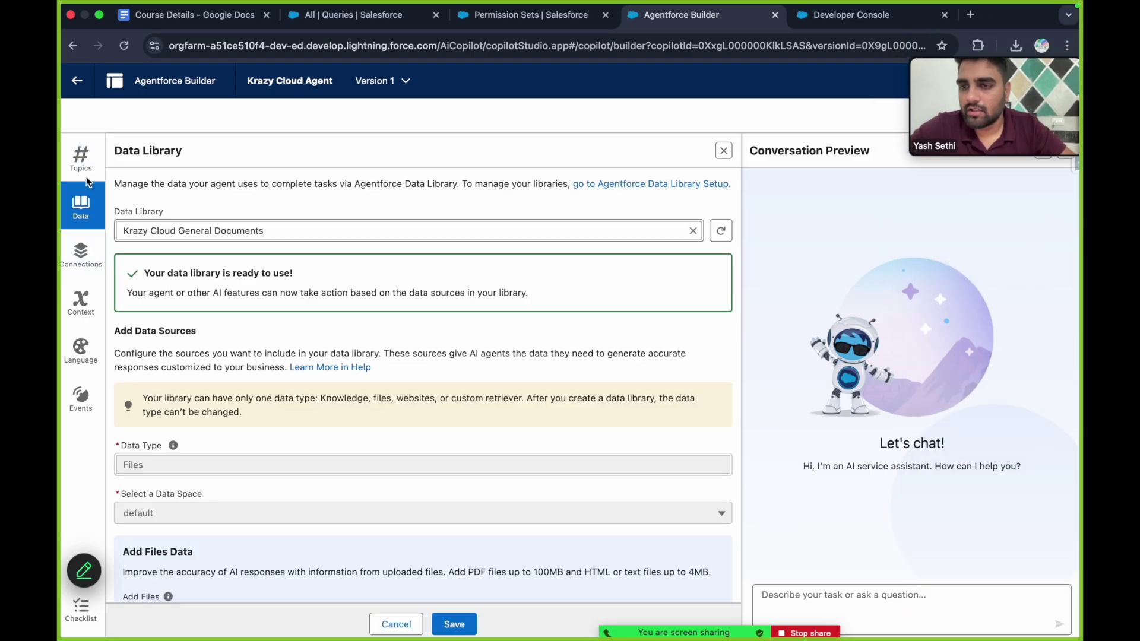
scroll(306, 334, down, 5)
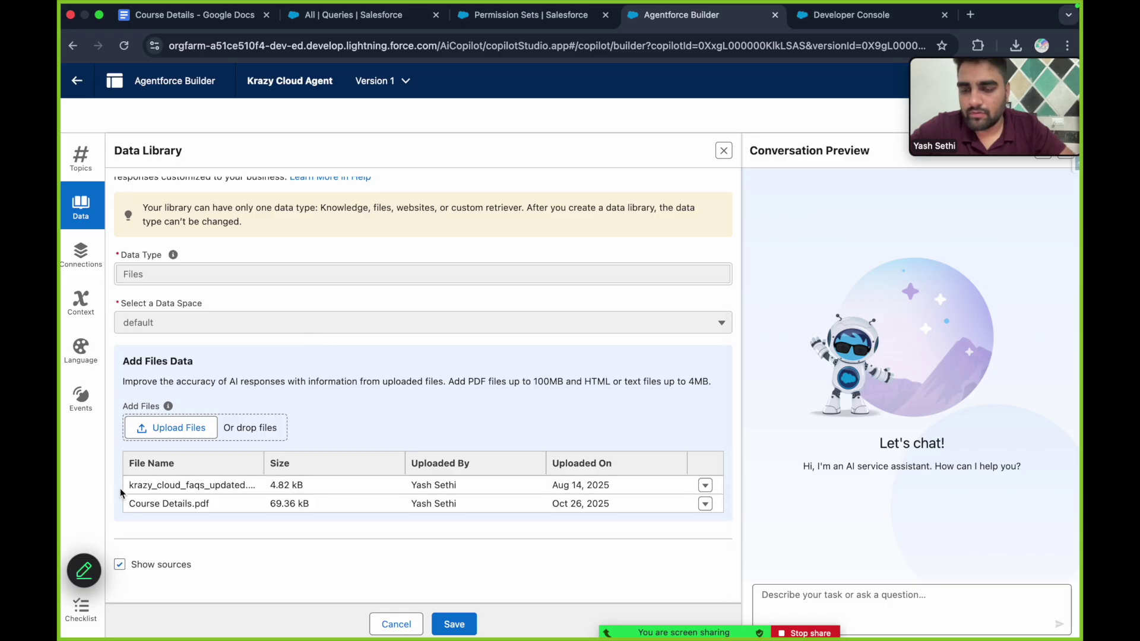
drag(127, 485, 223, 511)
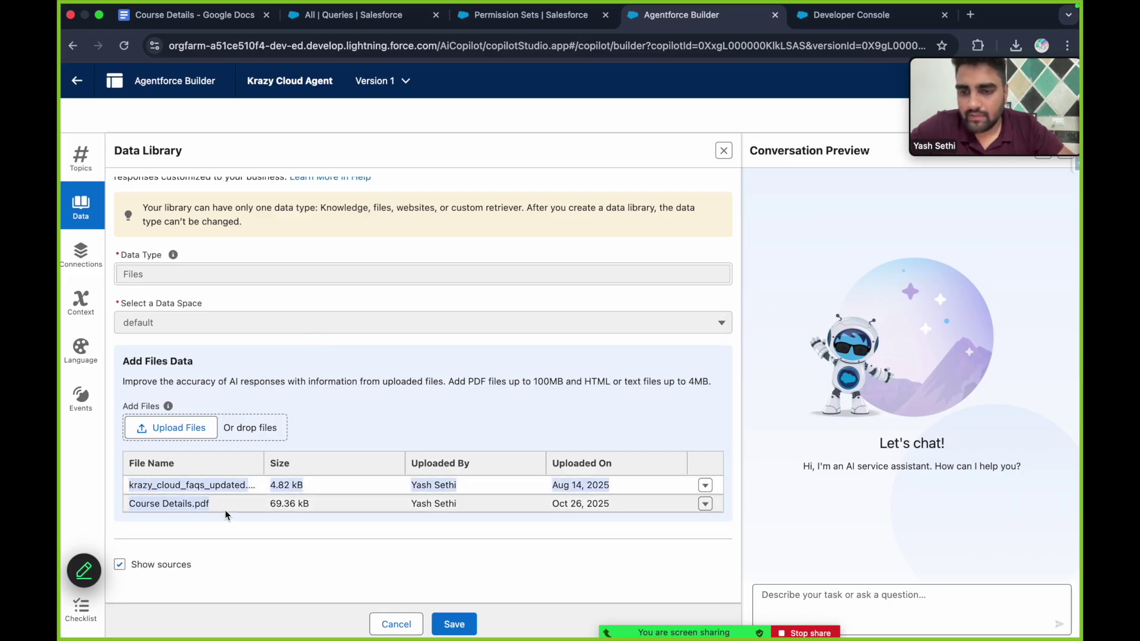
click(271, 535)
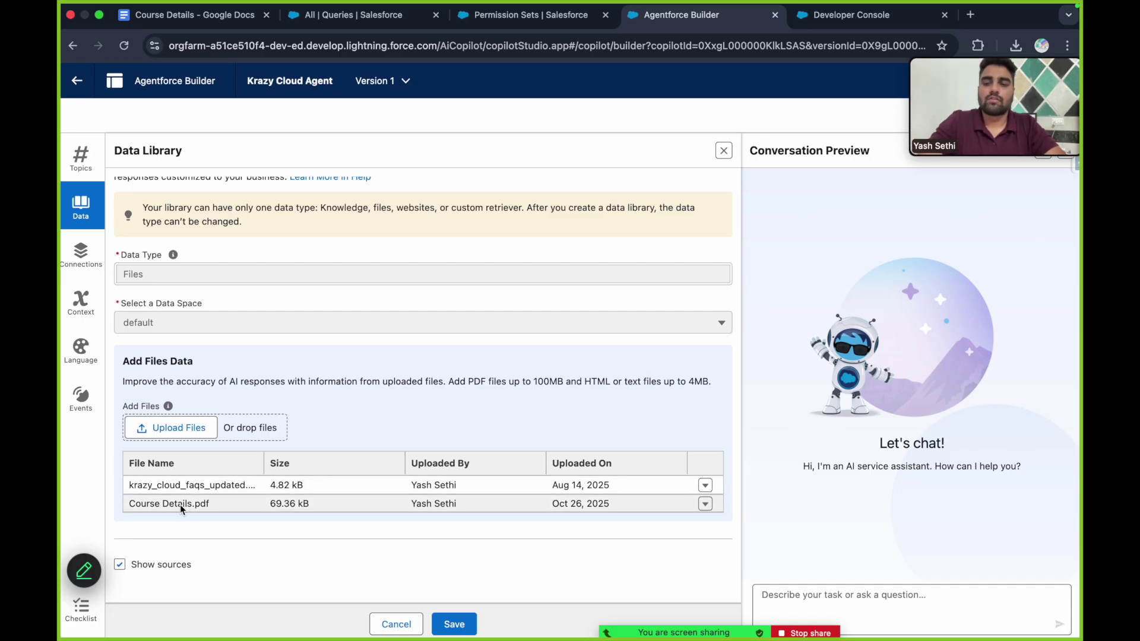
drag(217, 504, 140, 504)
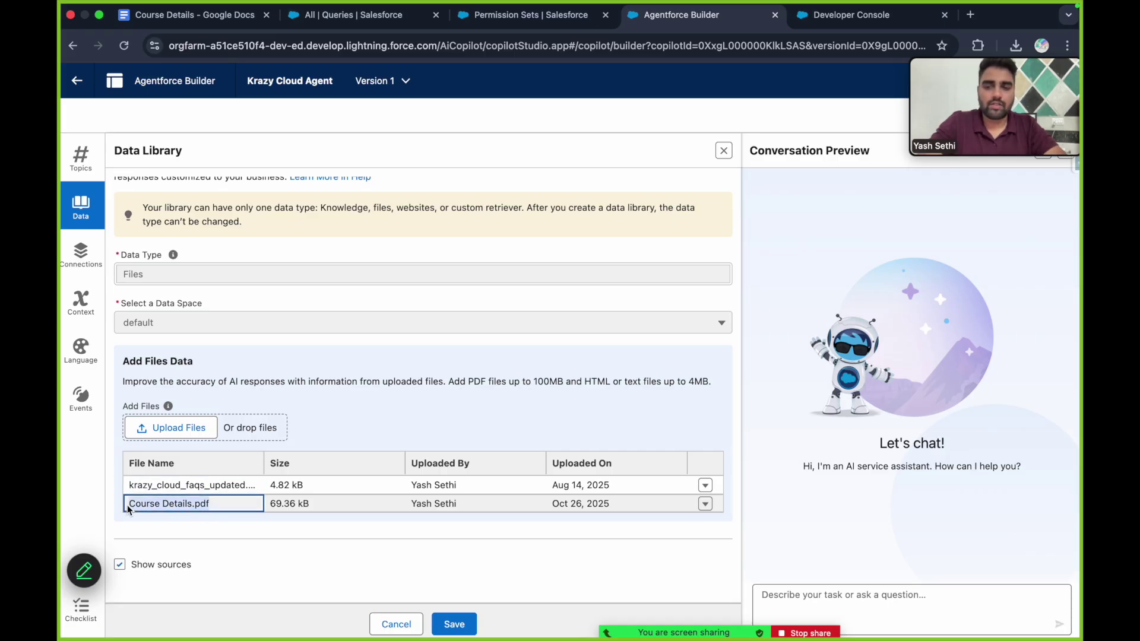
click(265, 529)
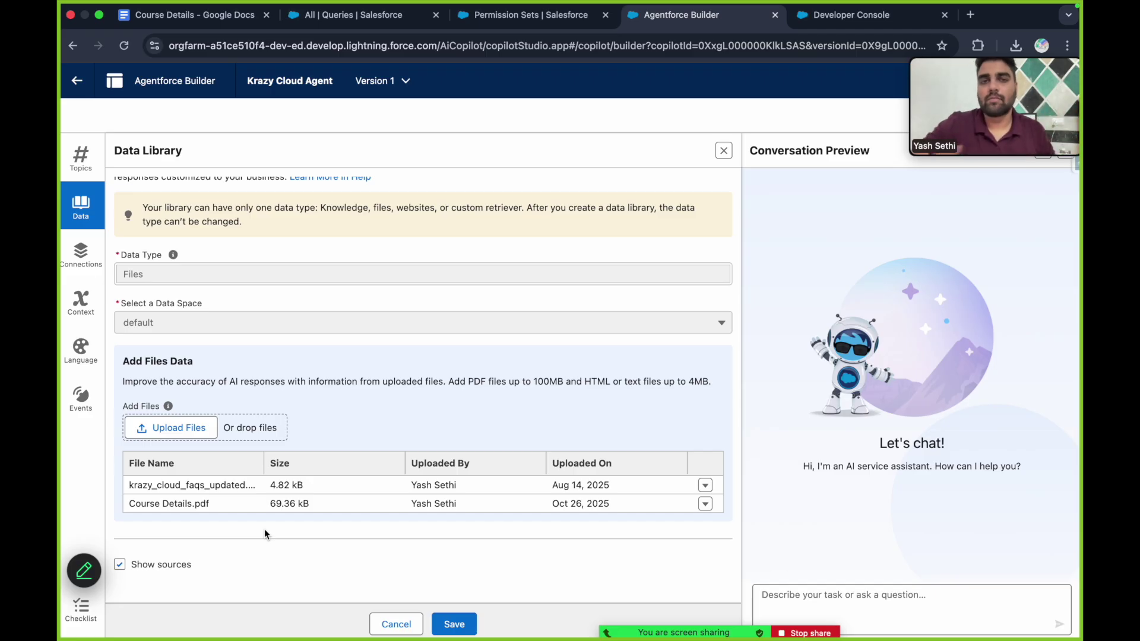
click(459, 623)
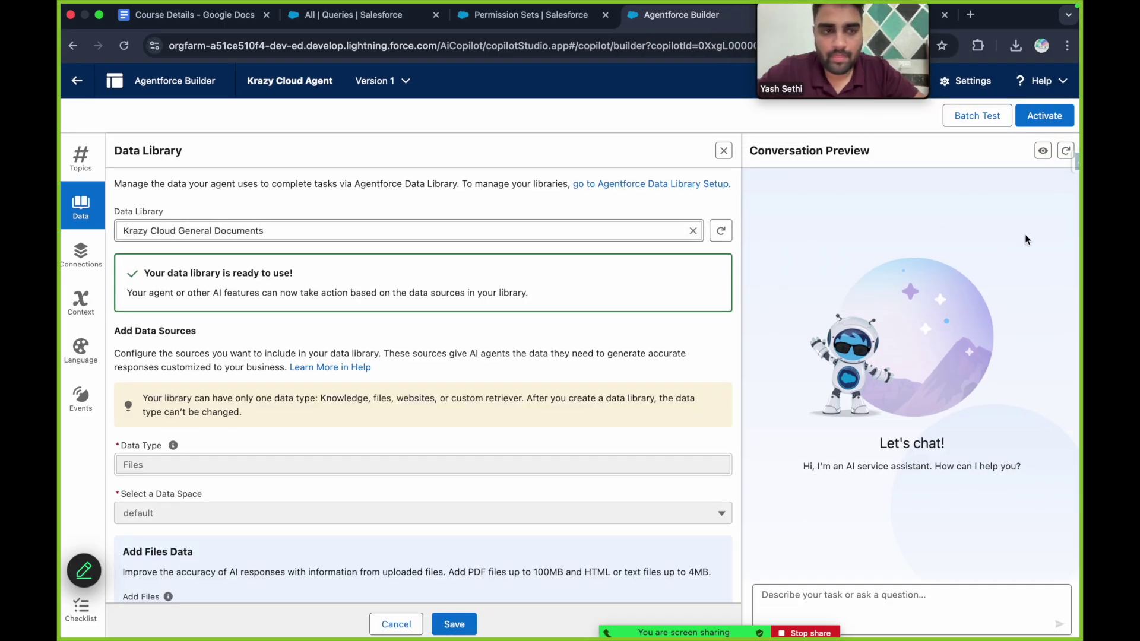
Step: In a new preview session, ask 'what courses do krazy cloud offers ?' and view its sources
click(1066, 153)
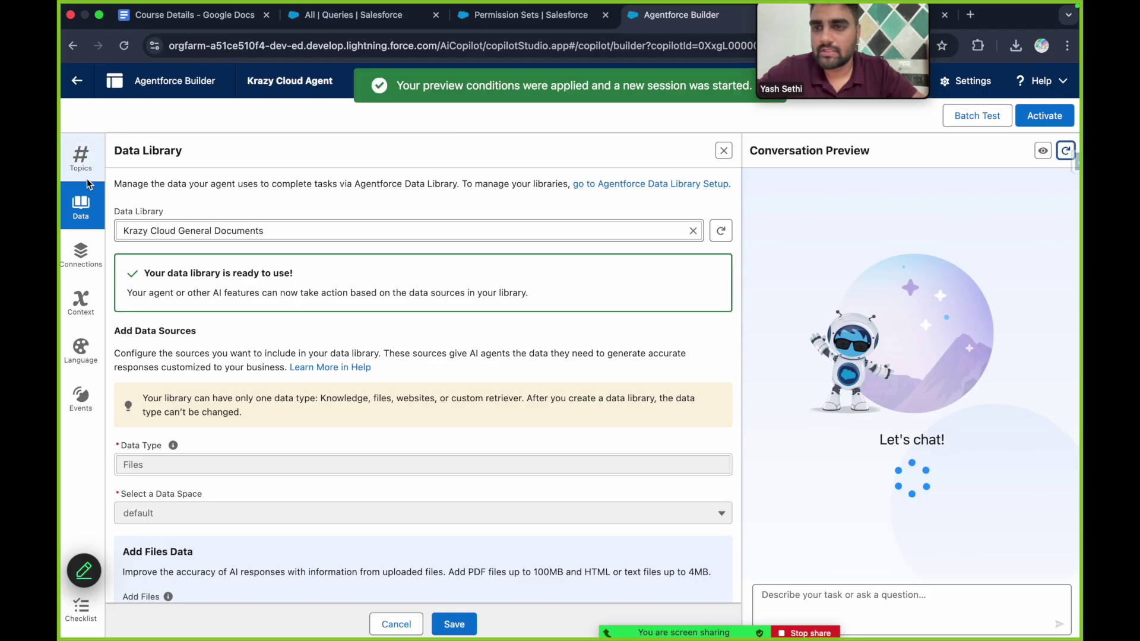
click(81, 158)
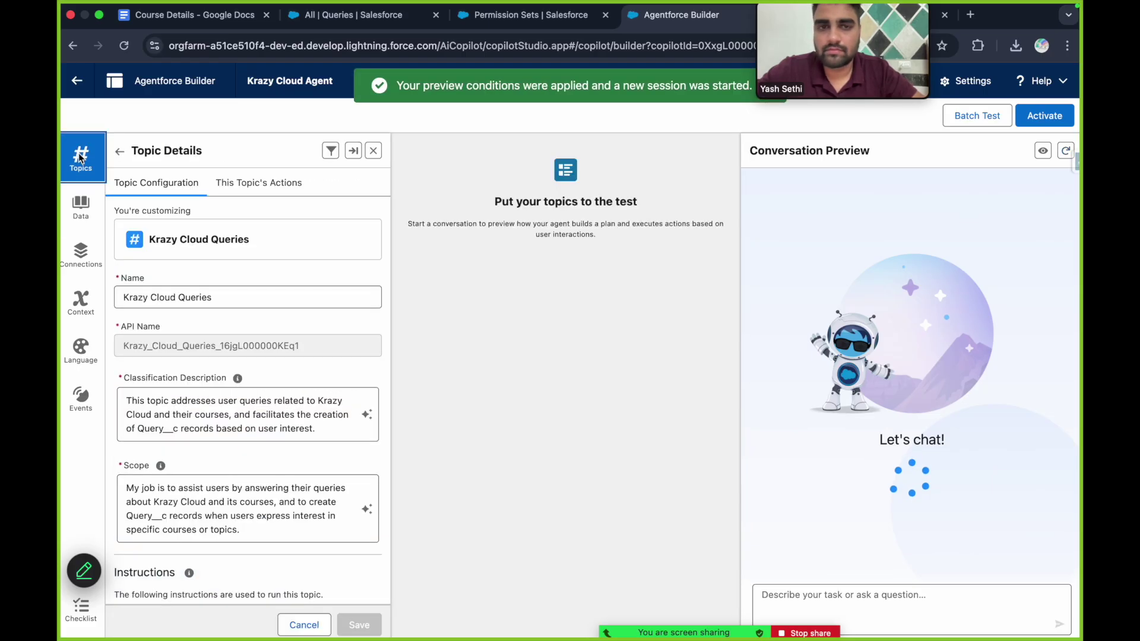
click(907, 597)
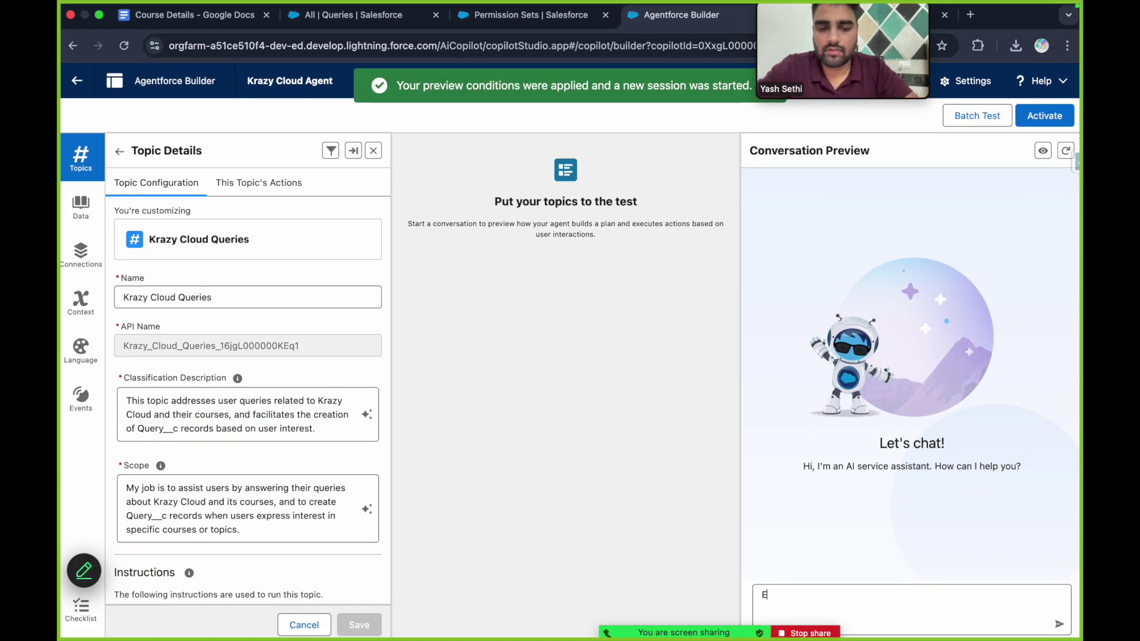
text(Wha is kra)
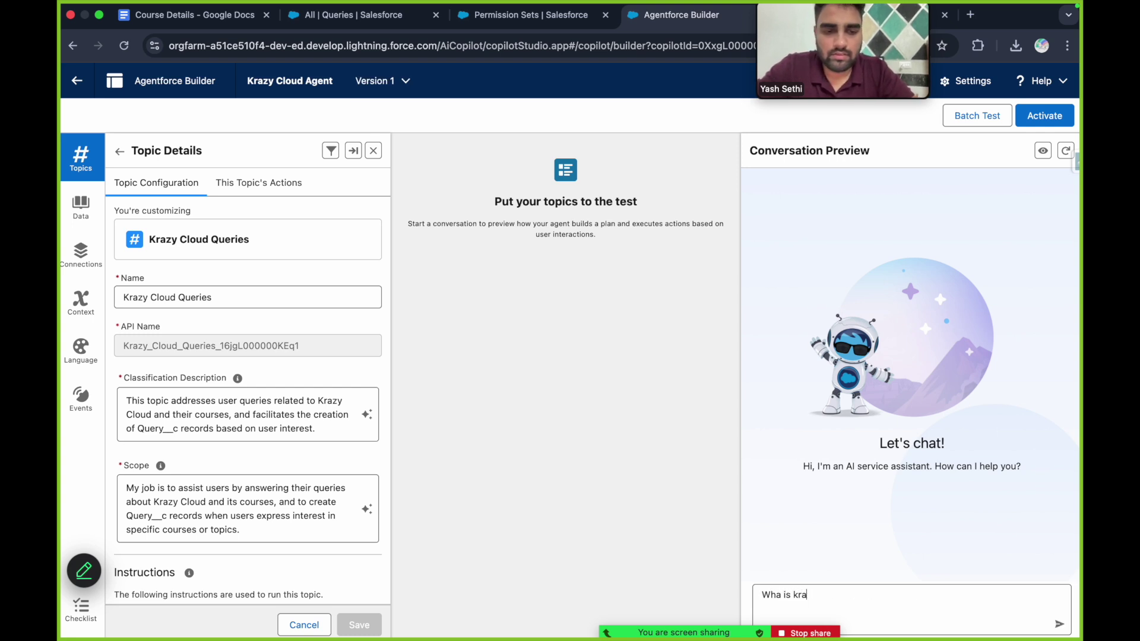
key(super+BackSpace)
text(wh)
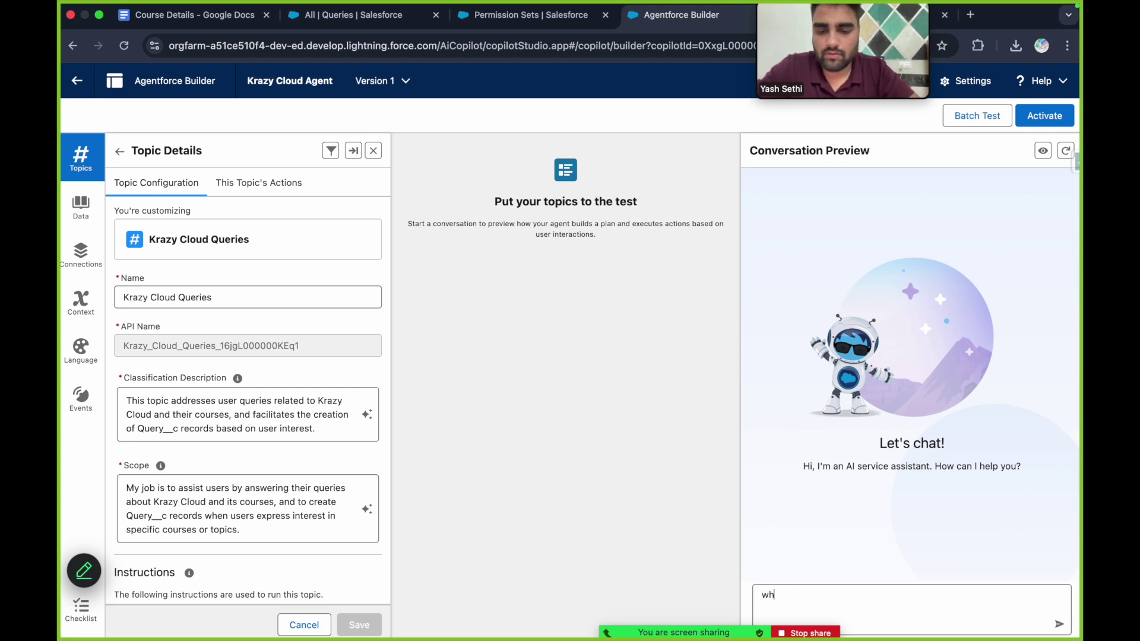
text(at courses do krazy cloud offers ?)
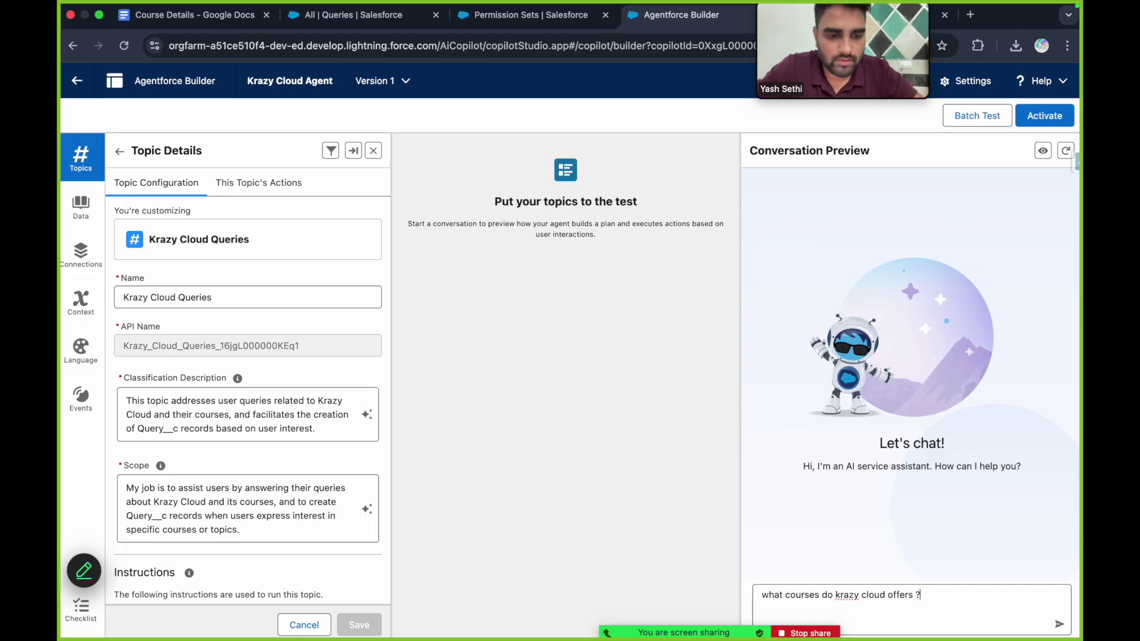
key(Return)
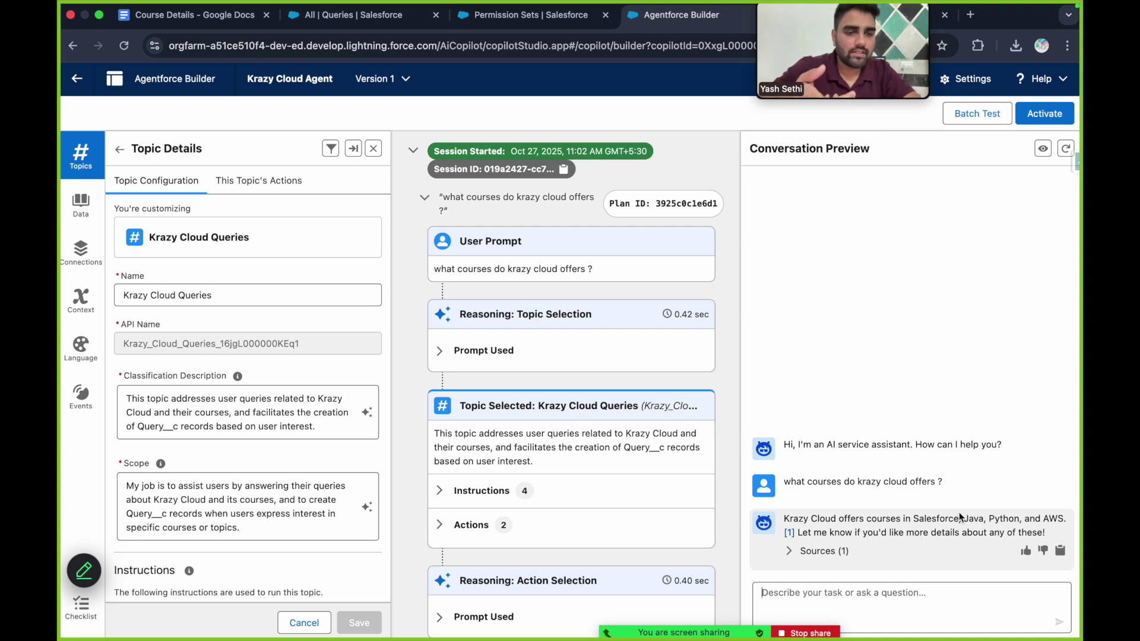
drag(921, 518, 996, 526)
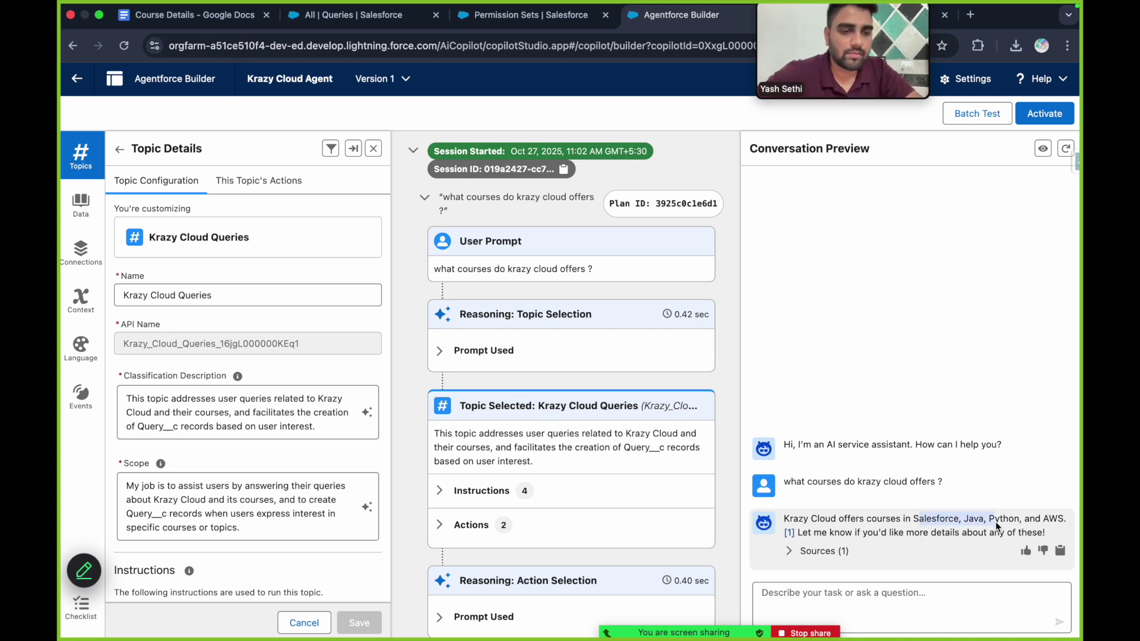
click(907, 525)
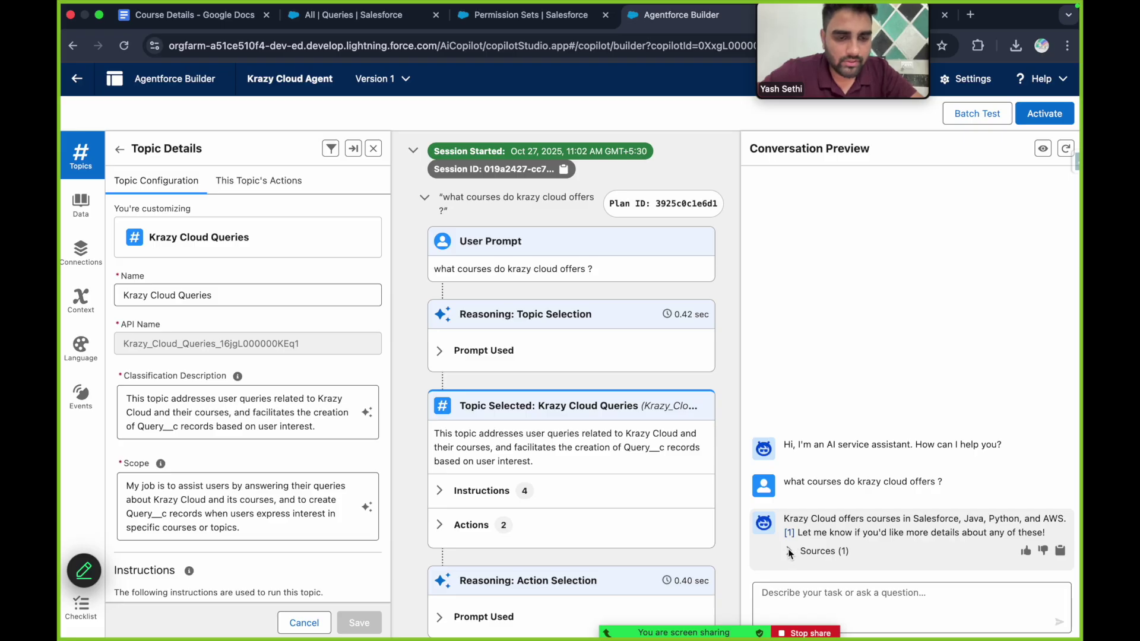
click(789, 552)
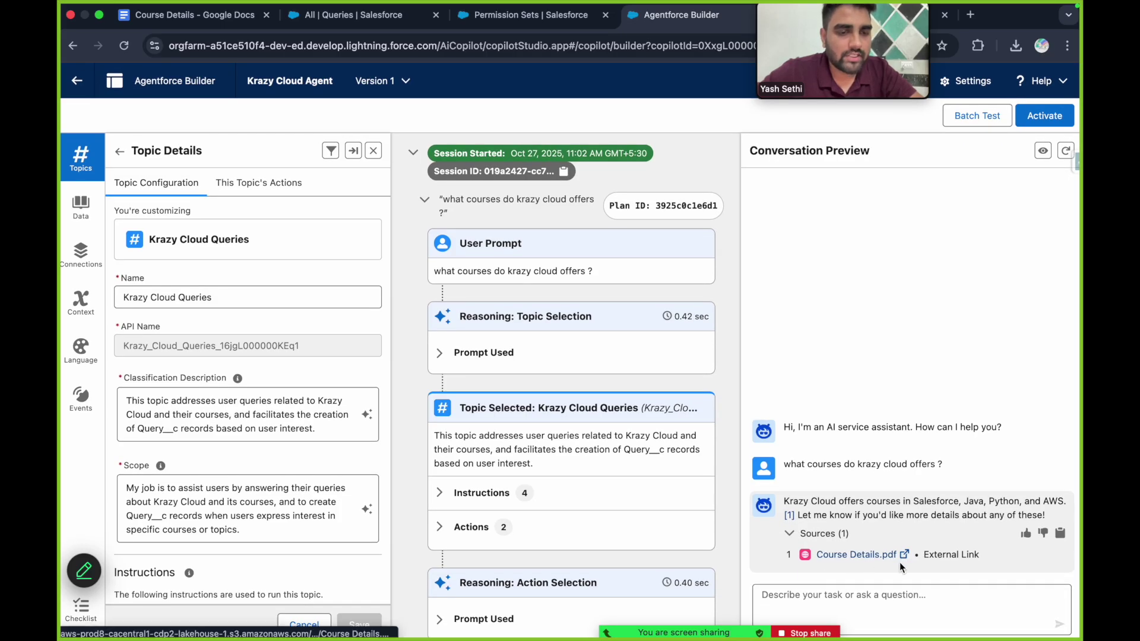
Step: Ask the follow-up 'fees and duration ?' and compare against the Course Details document
click(858, 595)
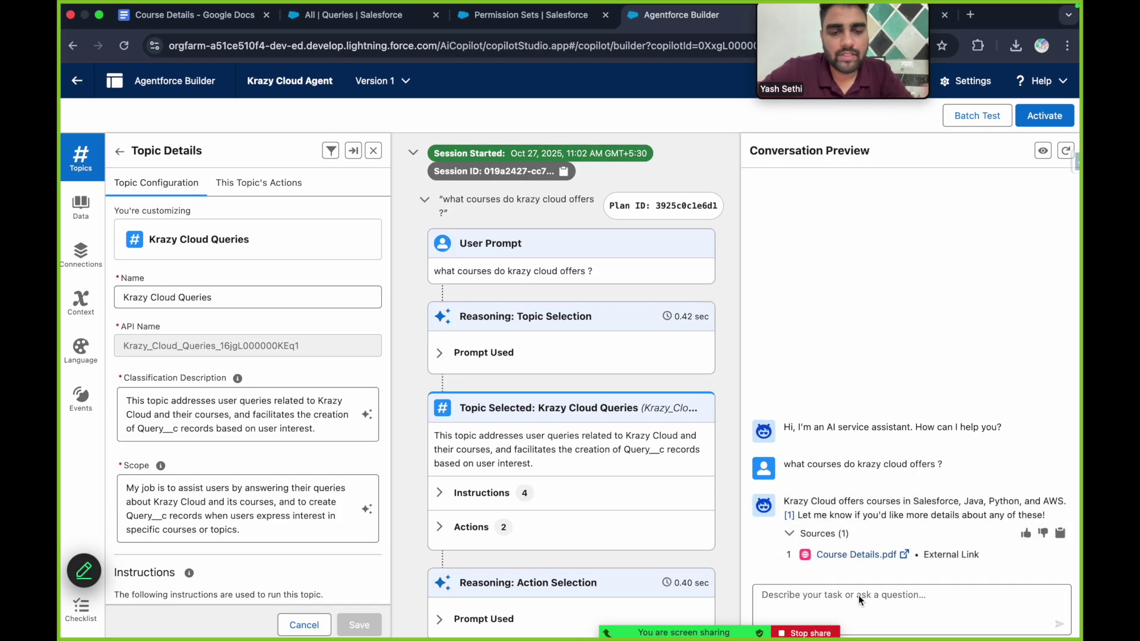
text(fees and duration ?)
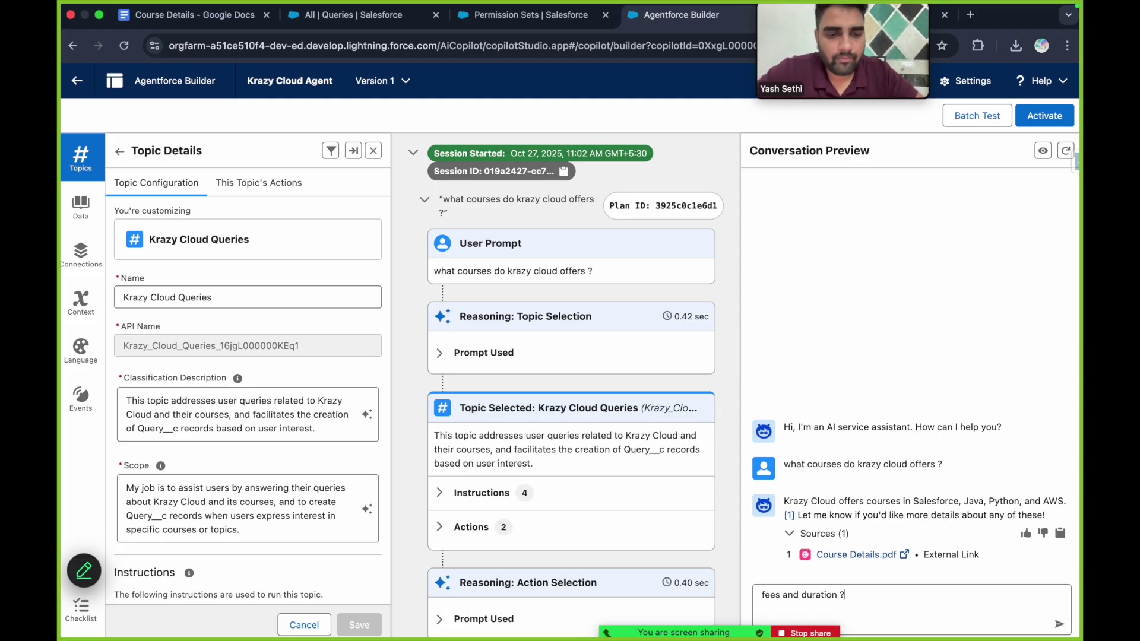
key(Return)
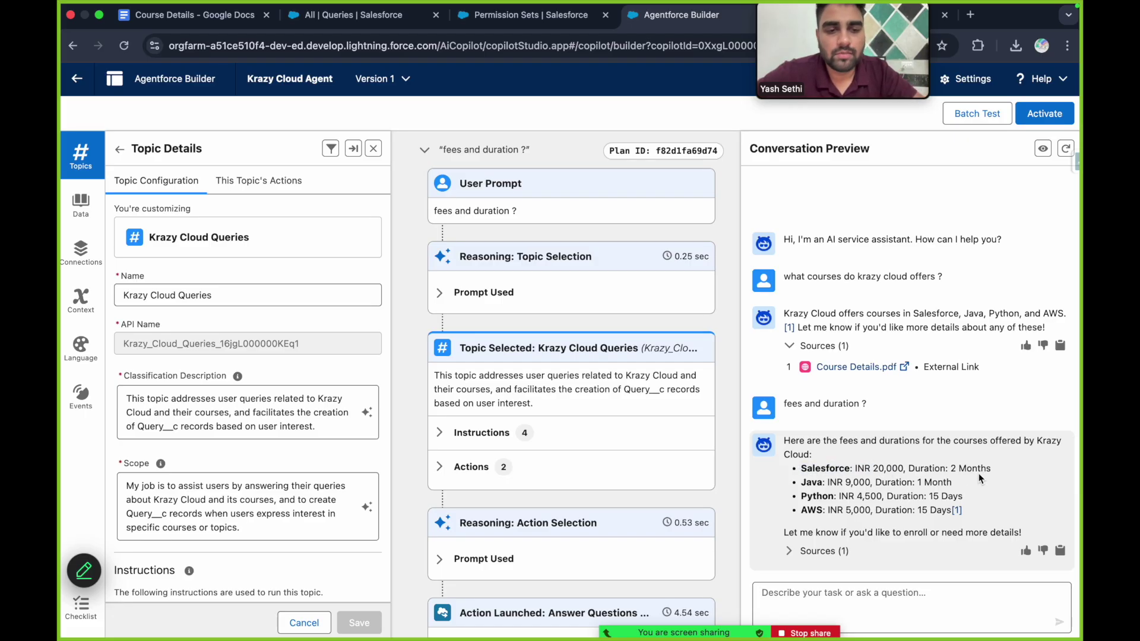
click(215, 19)
scroll(449, 396, down, 2)
scroll(449, 392, down, 3)
scroll(448, 390, up, 1)
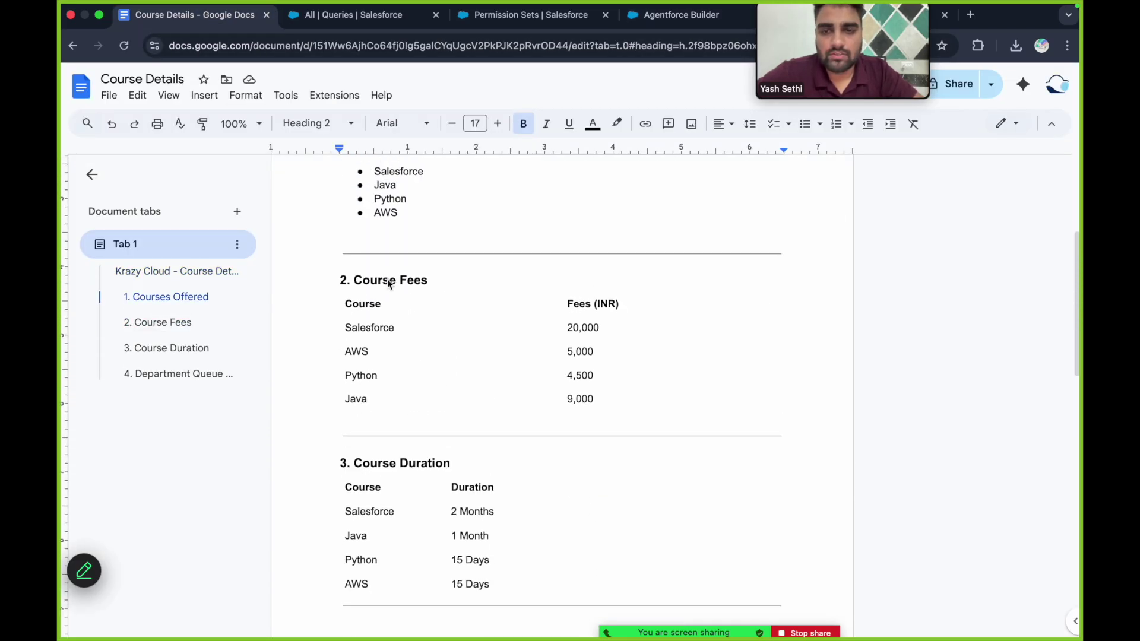
drag(343, 284, 390, 289)
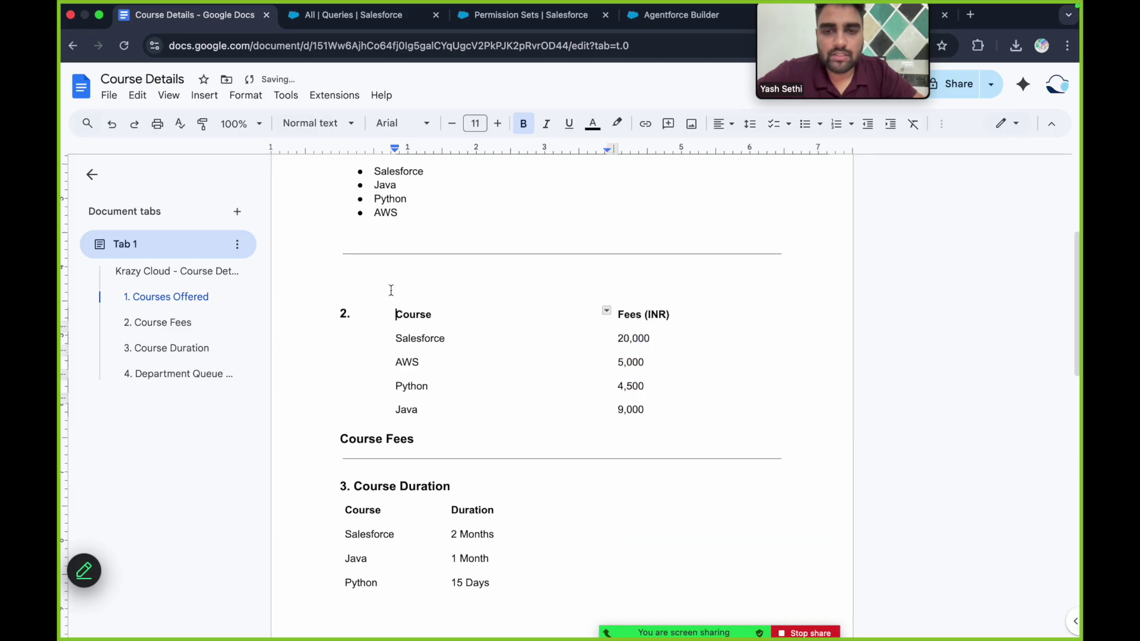
key(ctrl+z)
scroll(548, 433, down, 2)
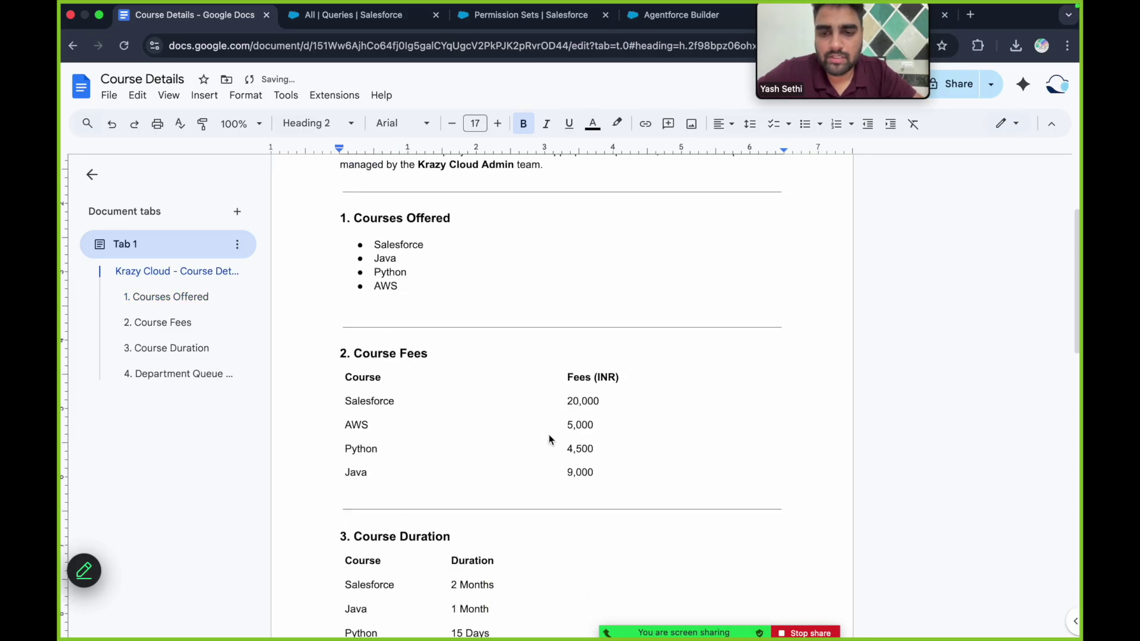
scroll(501, 394, down, 2)
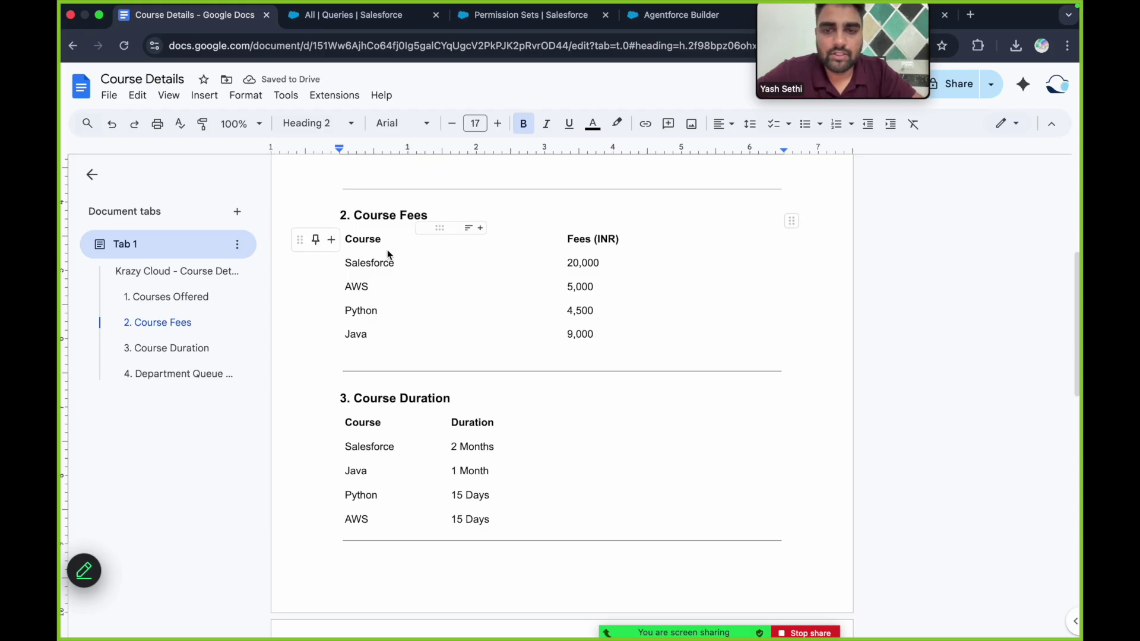
click(679, 19)
Step: Check the fees answer's sources, then reply 'yes, enroll me in salesforce' to the agent
click(788, 551)
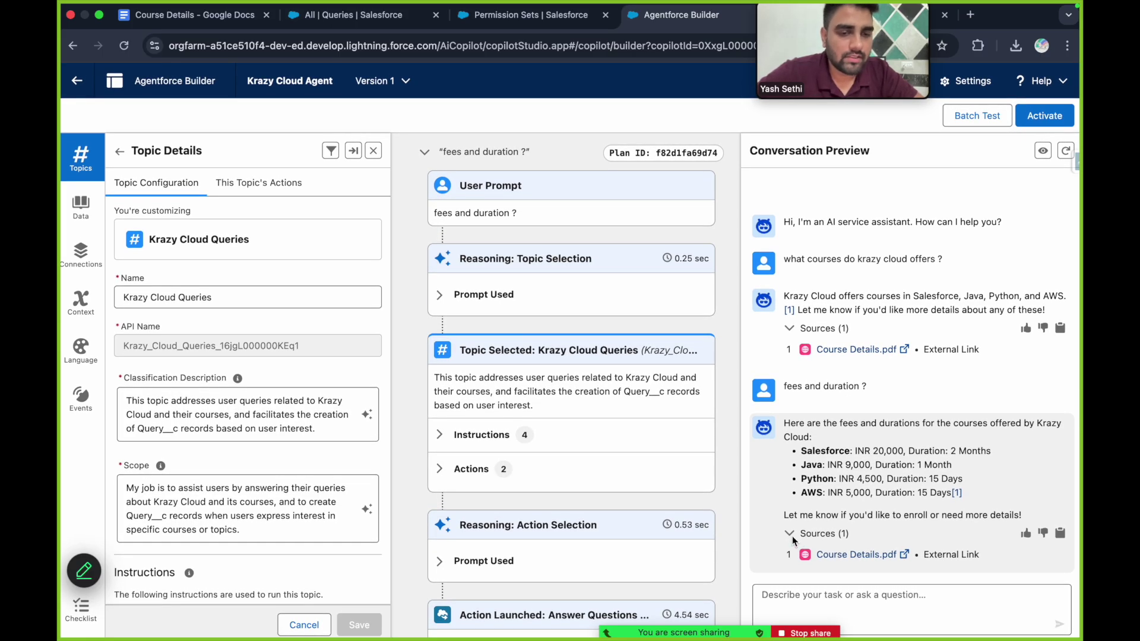
click(791, 535)
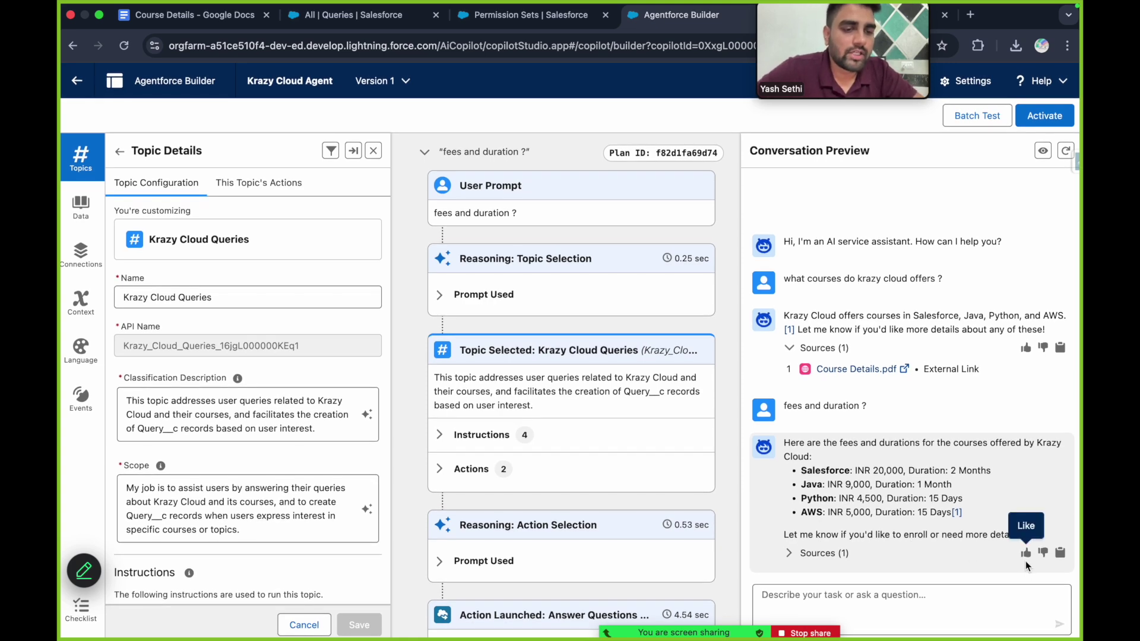
click(952, 598)
text(yes, enroll me in)
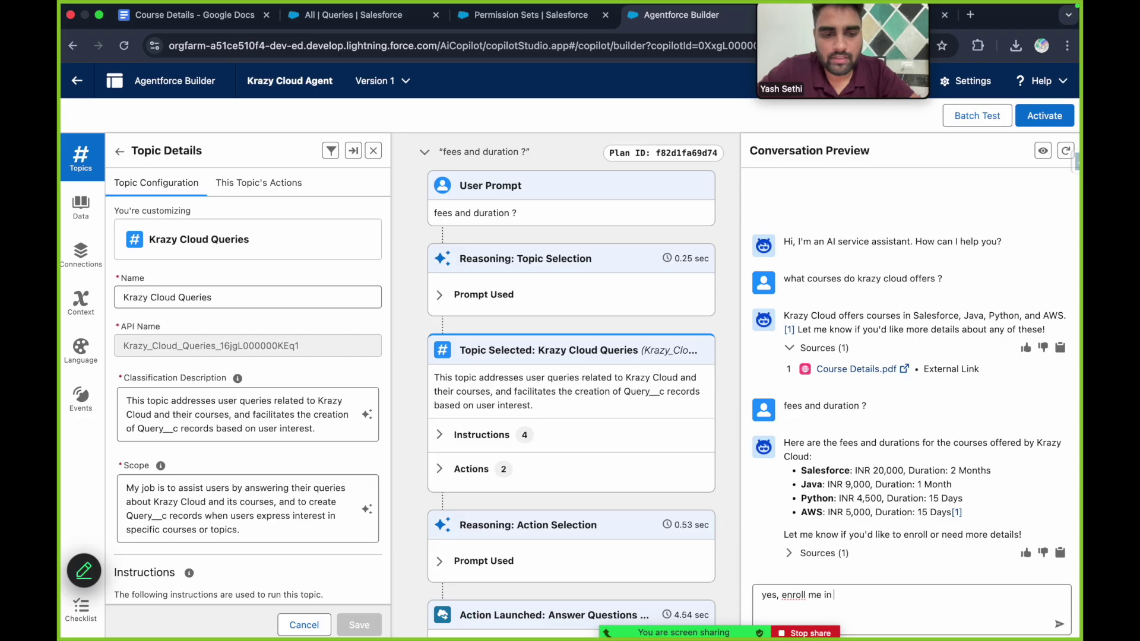
text(e)
key(Return)
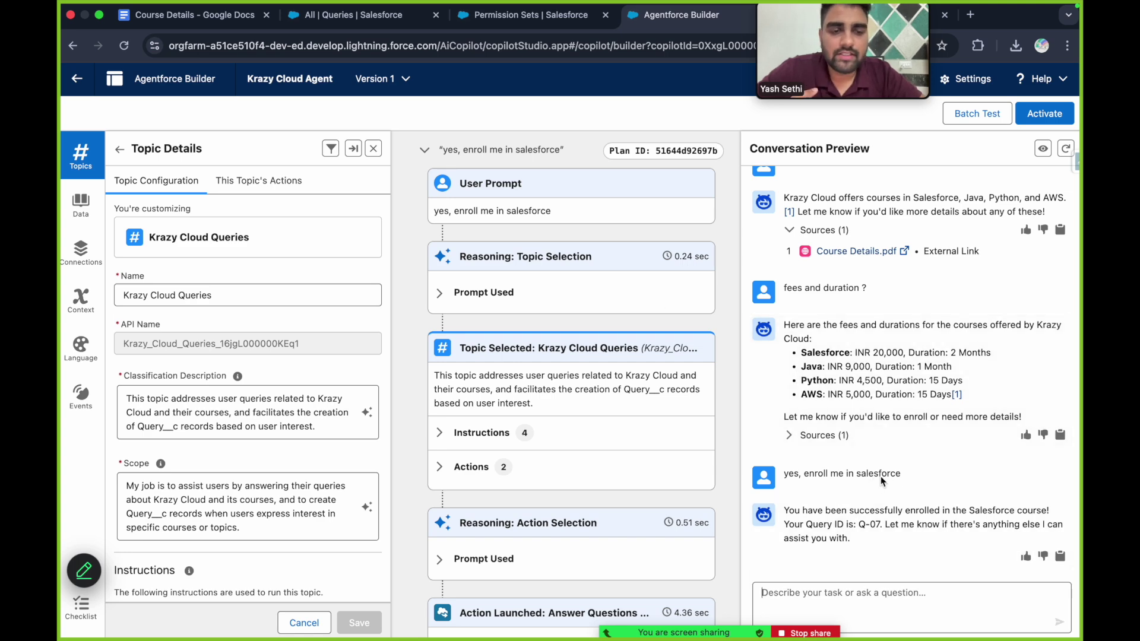
click(215, 18)
Step: Check the Salesforce to Salesforce_Department pairing in the Course Details queue mapping table
scroll(491, 365, up, 5)
scroll(492, 362, down, 15)
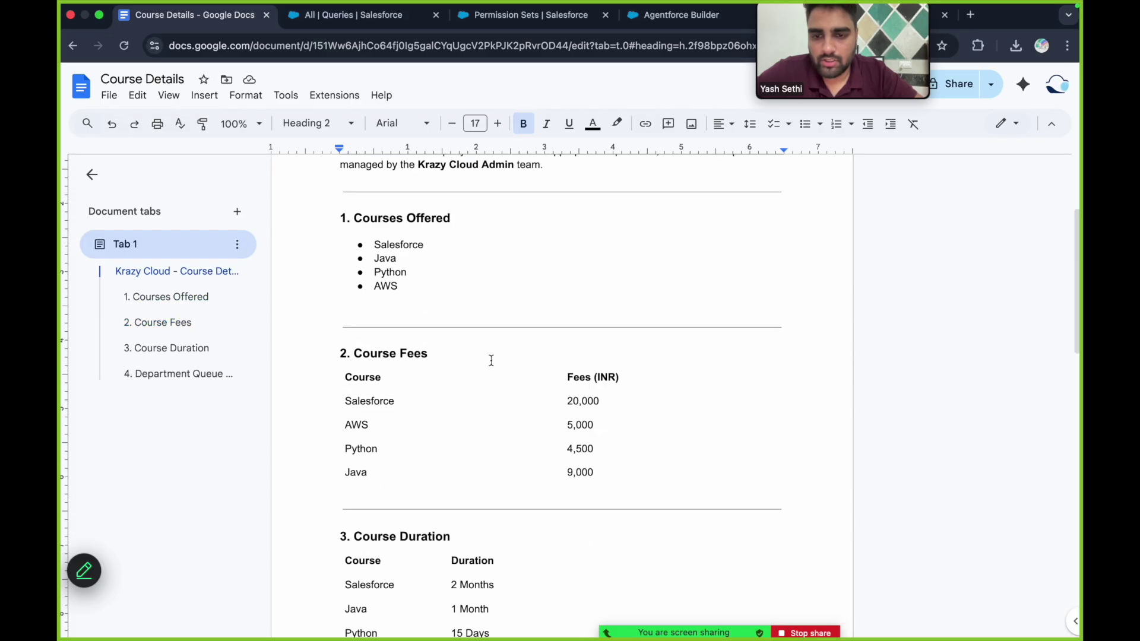
scroll(491, 361, down, 1)
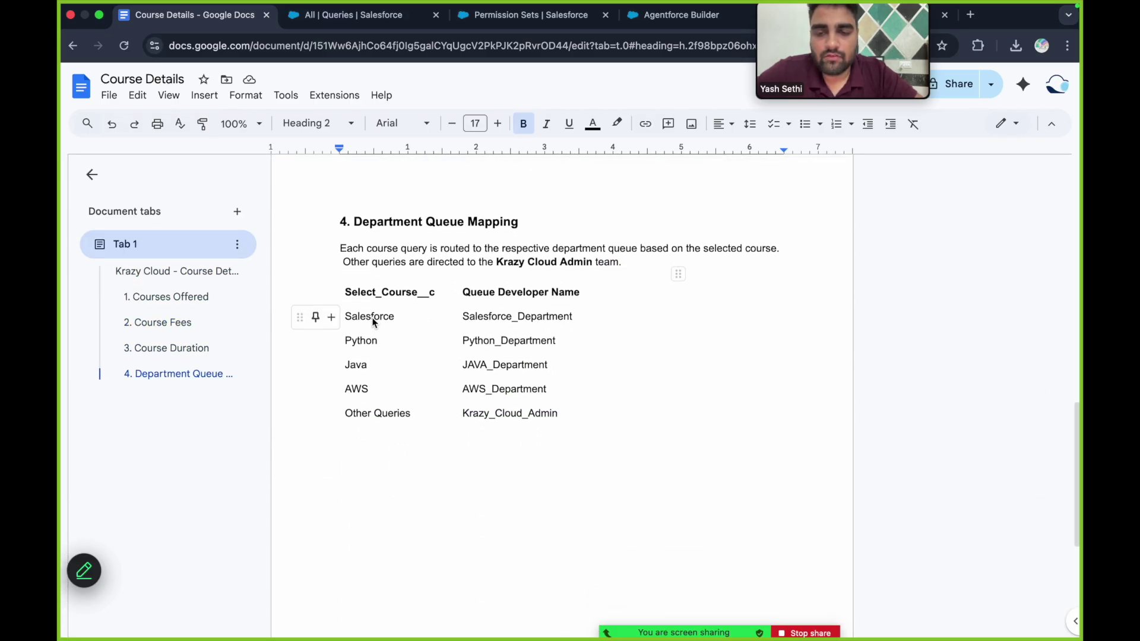
double_click(371, 316)
double_click(508, 320)
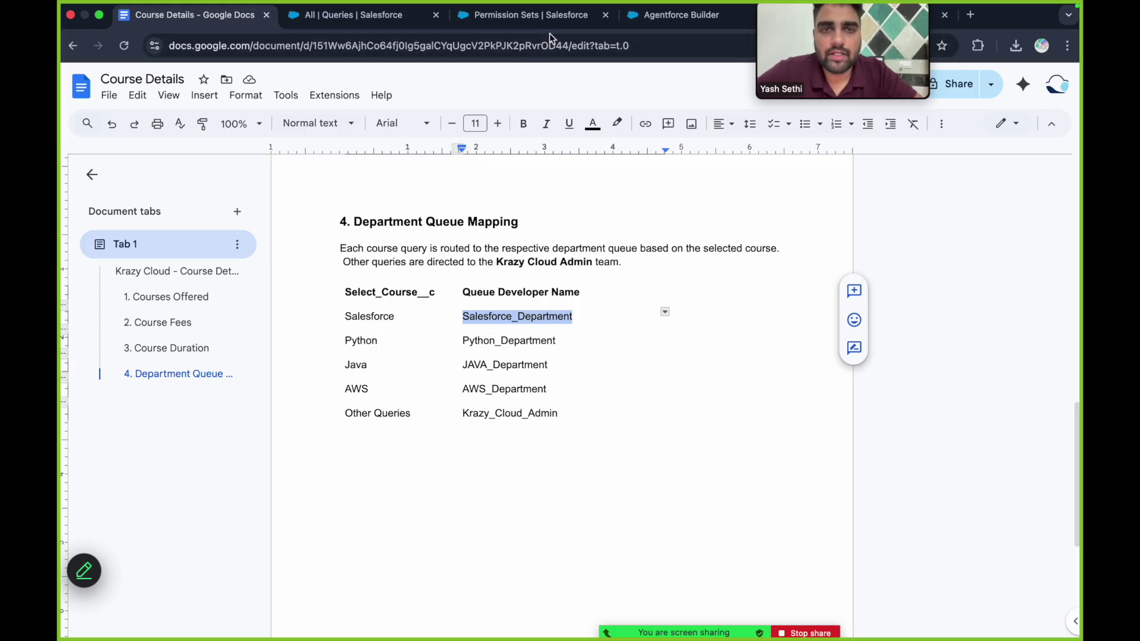
click(670, 18)
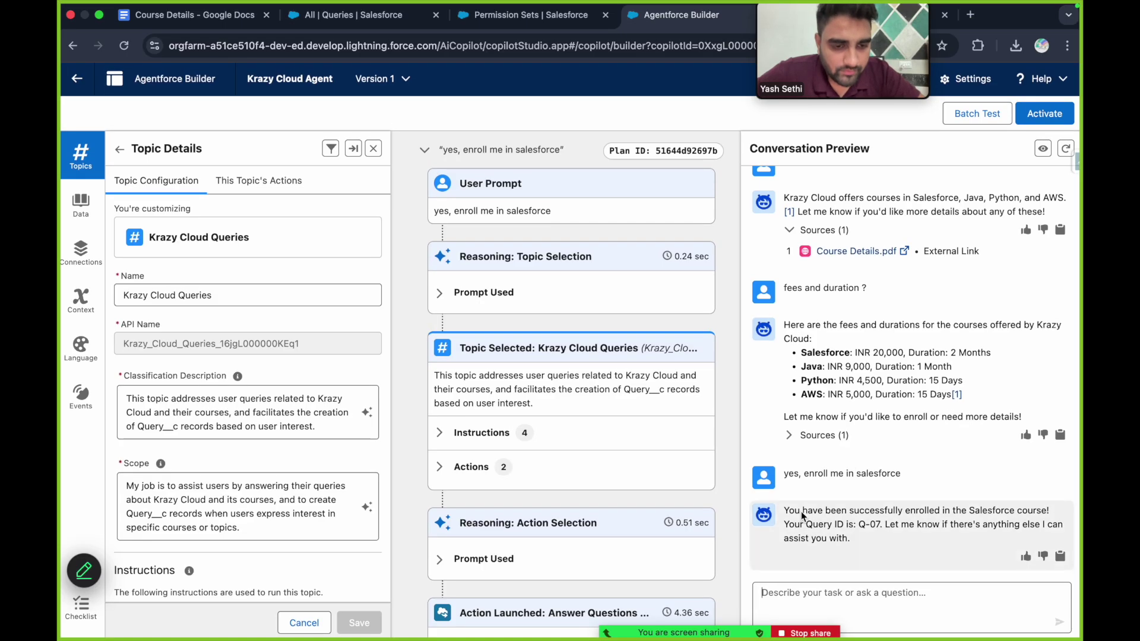
drag(783, 509, 1044, 514)
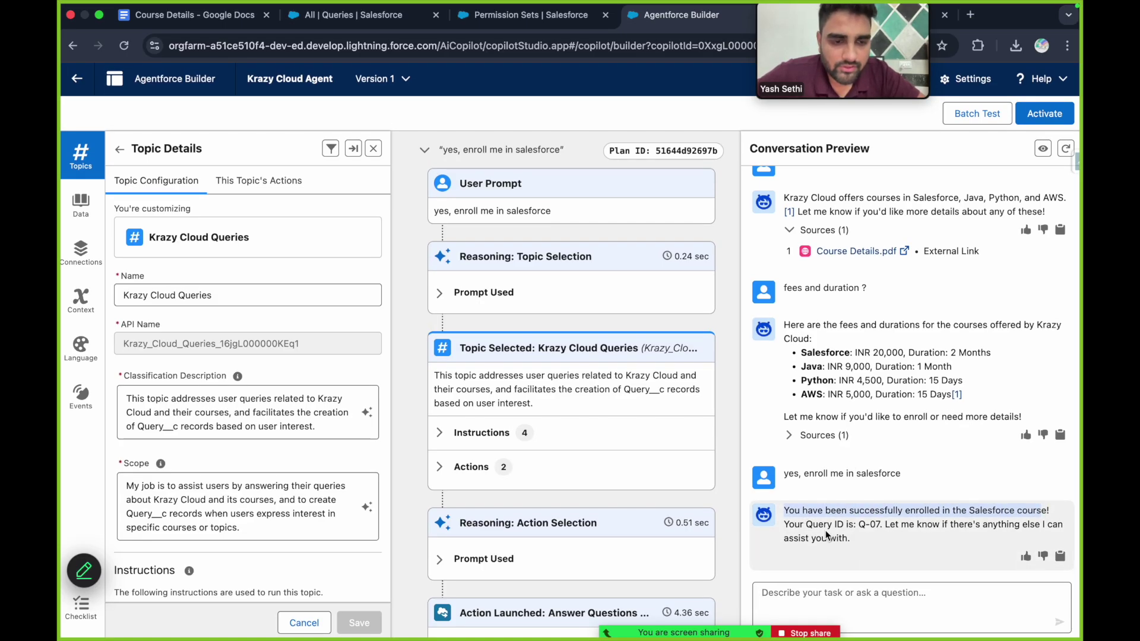
click(907, 526)
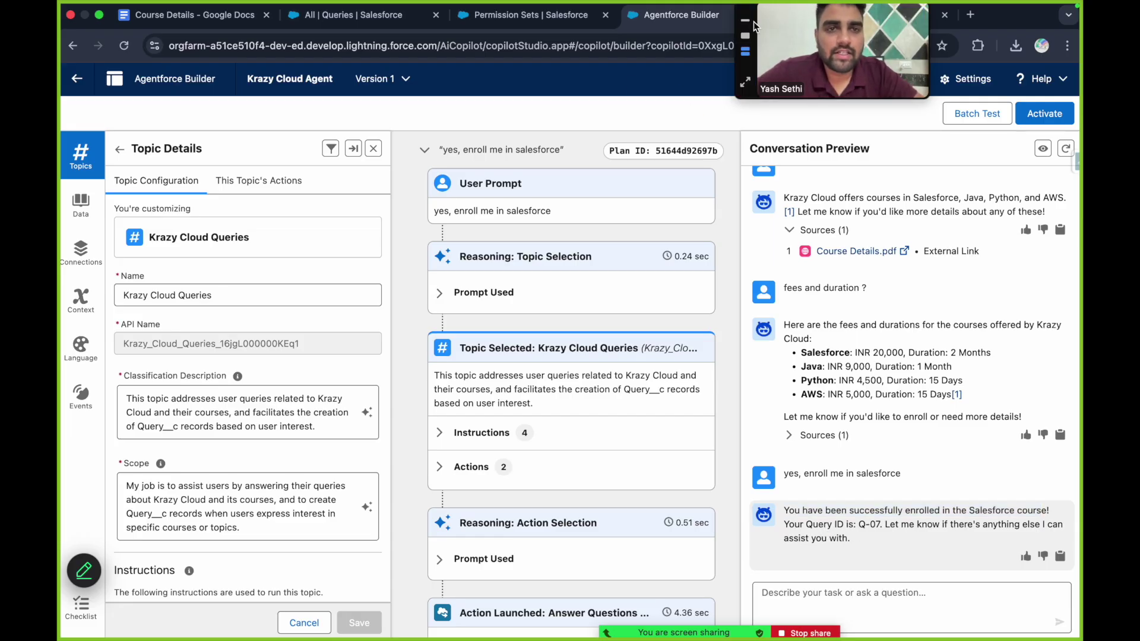
scroll(550, 272, up, 2)
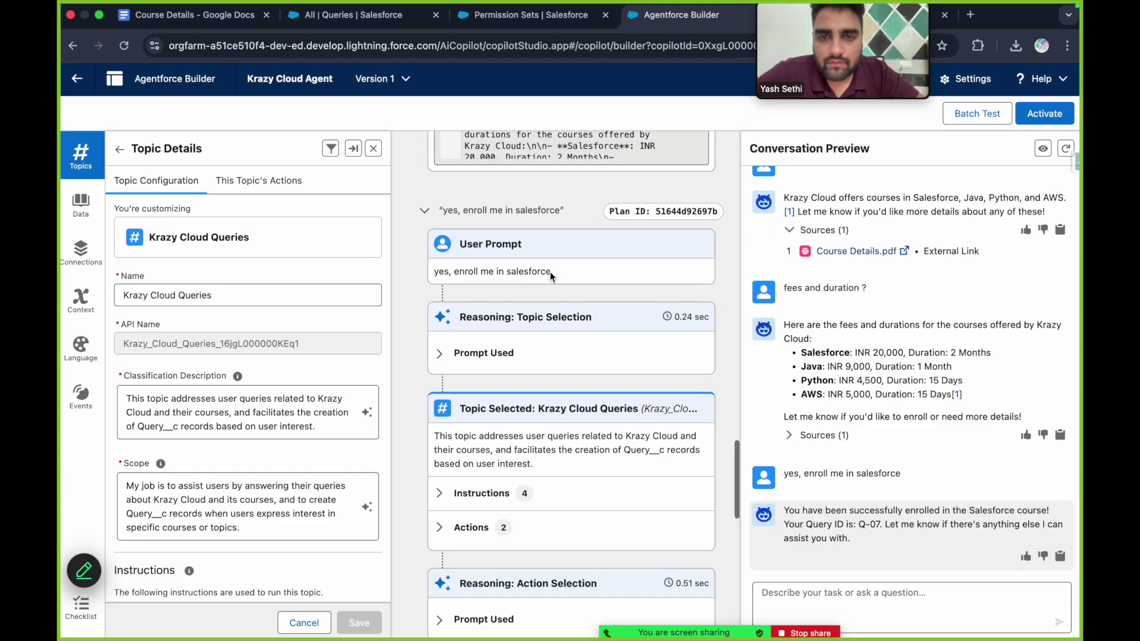
drag(444, 211, 561, 215)
scroll(404, 309, down, 5)
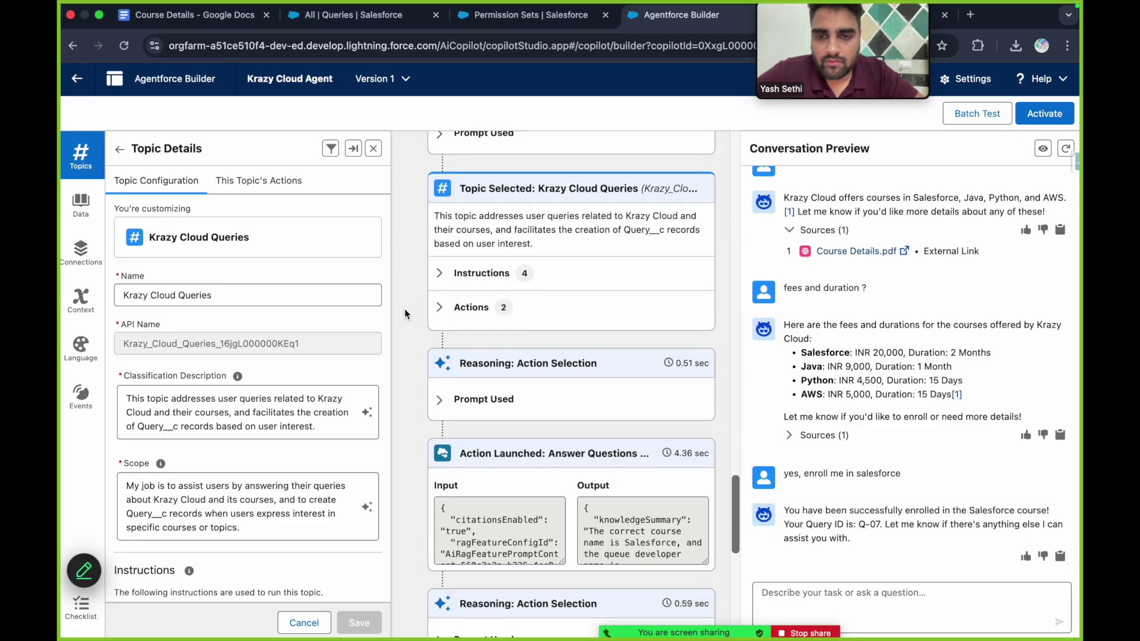
scroll(237, 385, down, 8)
scroll(215, 440, down, 3)
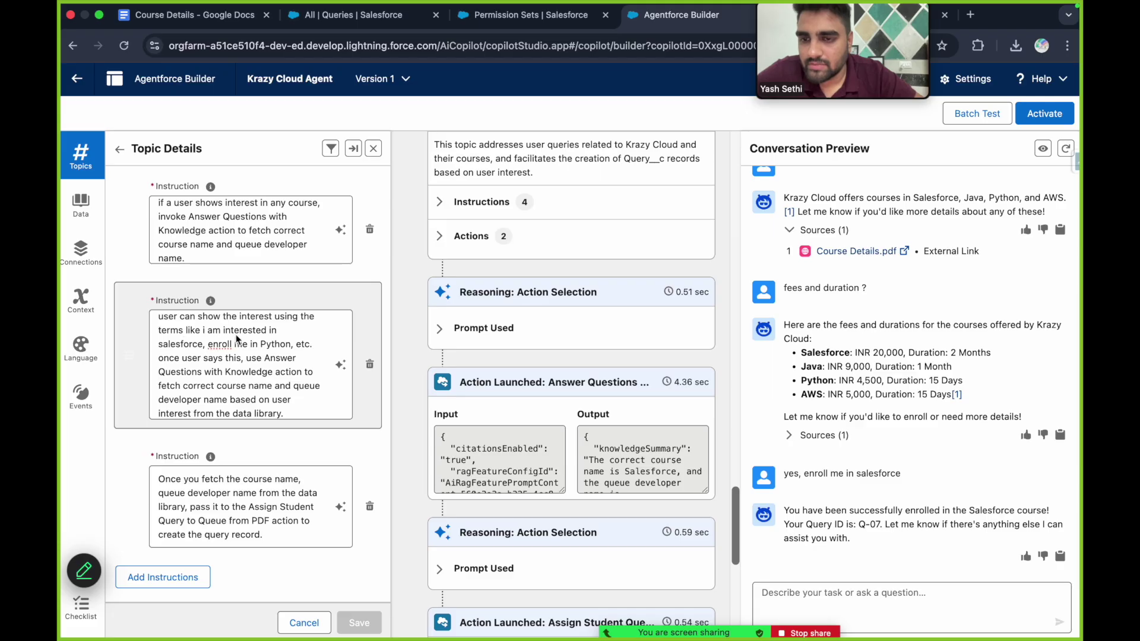
drag(208, 345, 290, 346)
scroll(460, 291, up, 4)
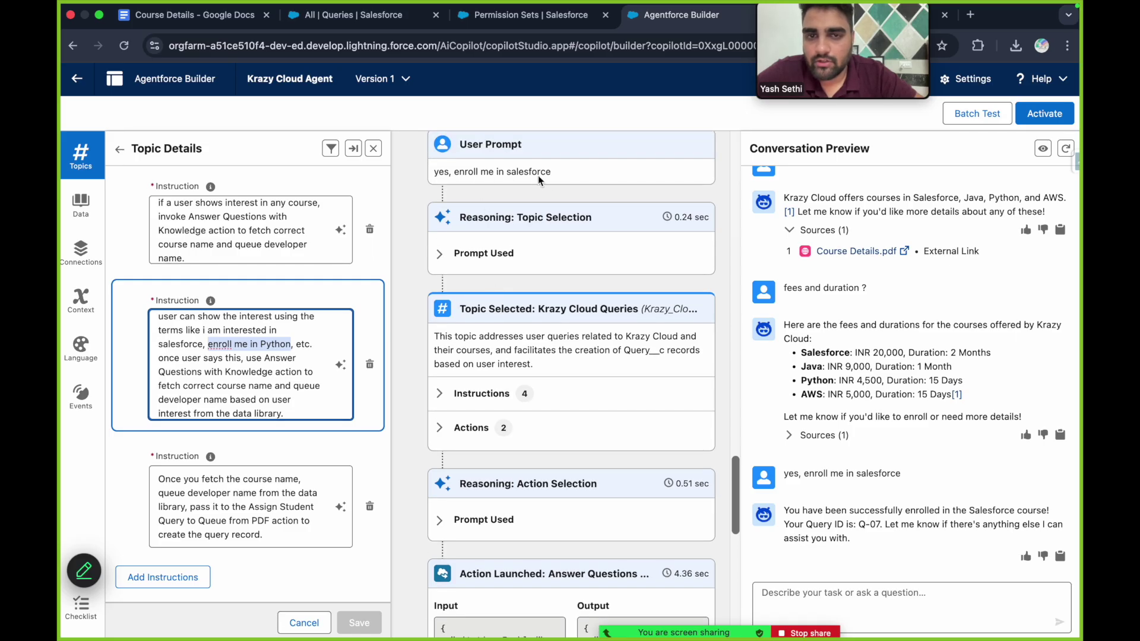
drag(159, 359, 275, 376)
click(299, 372)
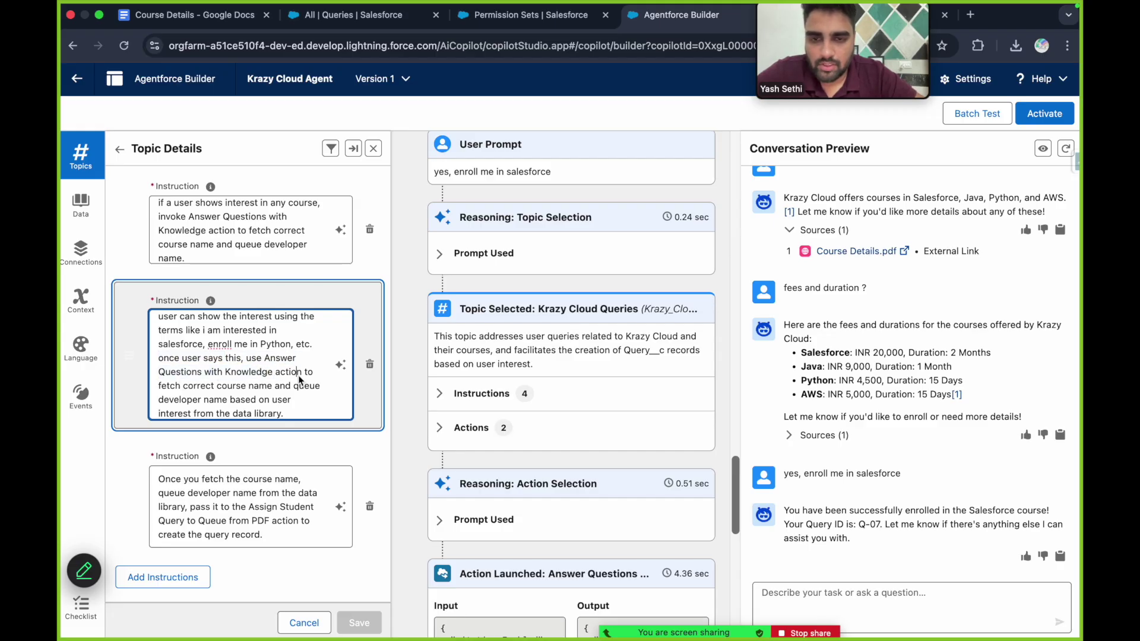
scroll(285, 380, down, 1)
scroll(549, 286, down, 2)
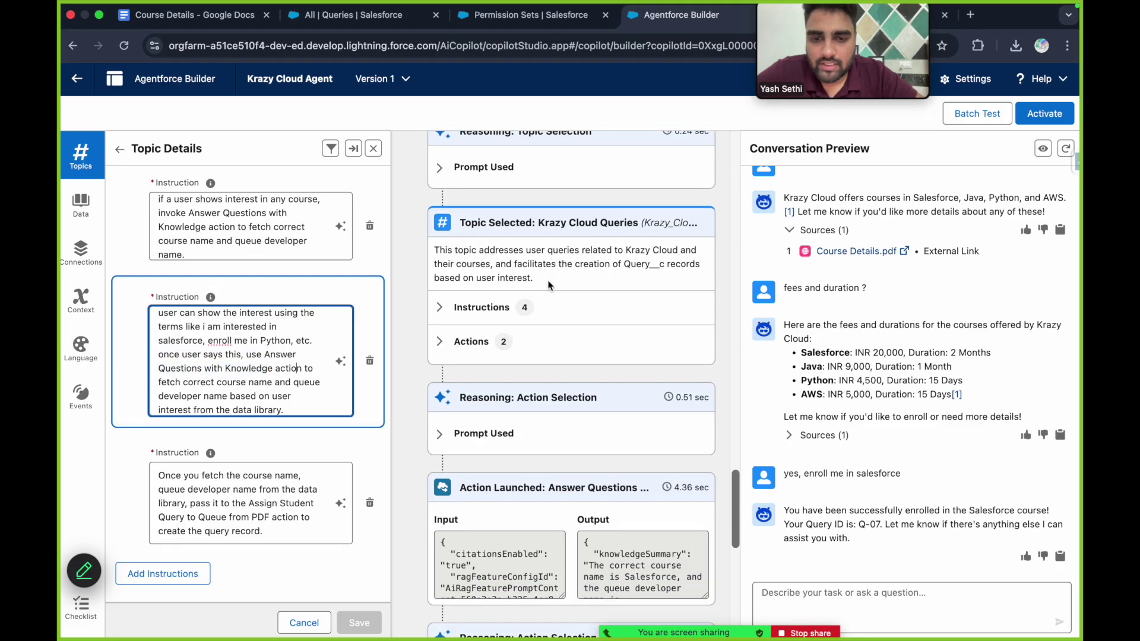
scroll(549, 285, down, 4)
click(514, 315)
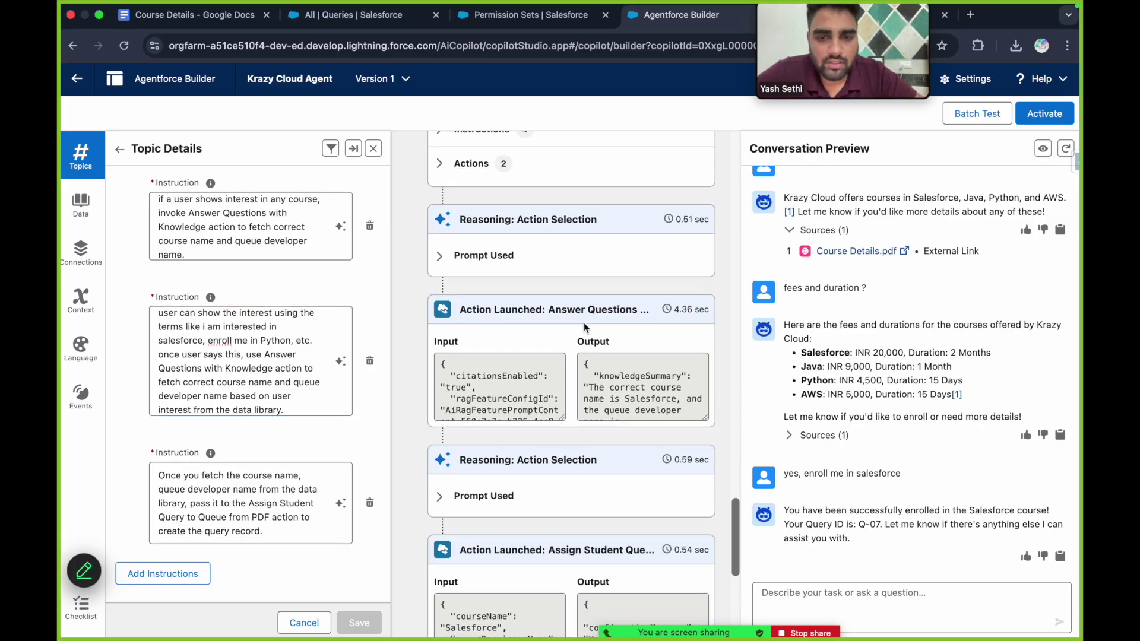
scroll(583, 322, down, 1)
scroll(606, 377, down, 1)
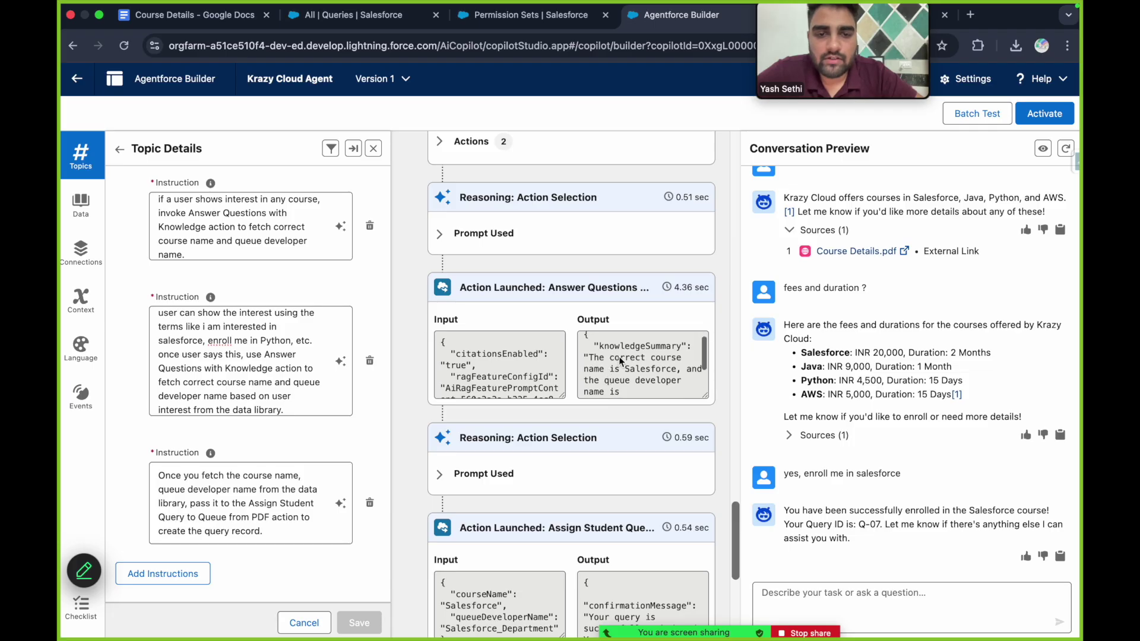
scroll(622, 362, down, 2)
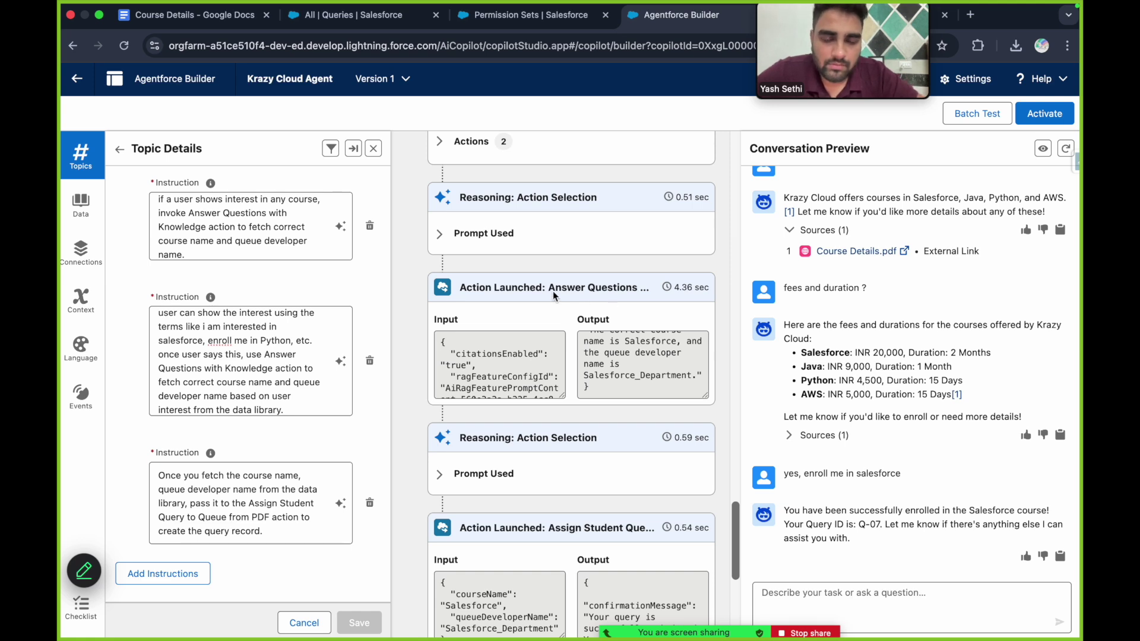
scroll(625, 365, down, 1)
double_click(638, 362)
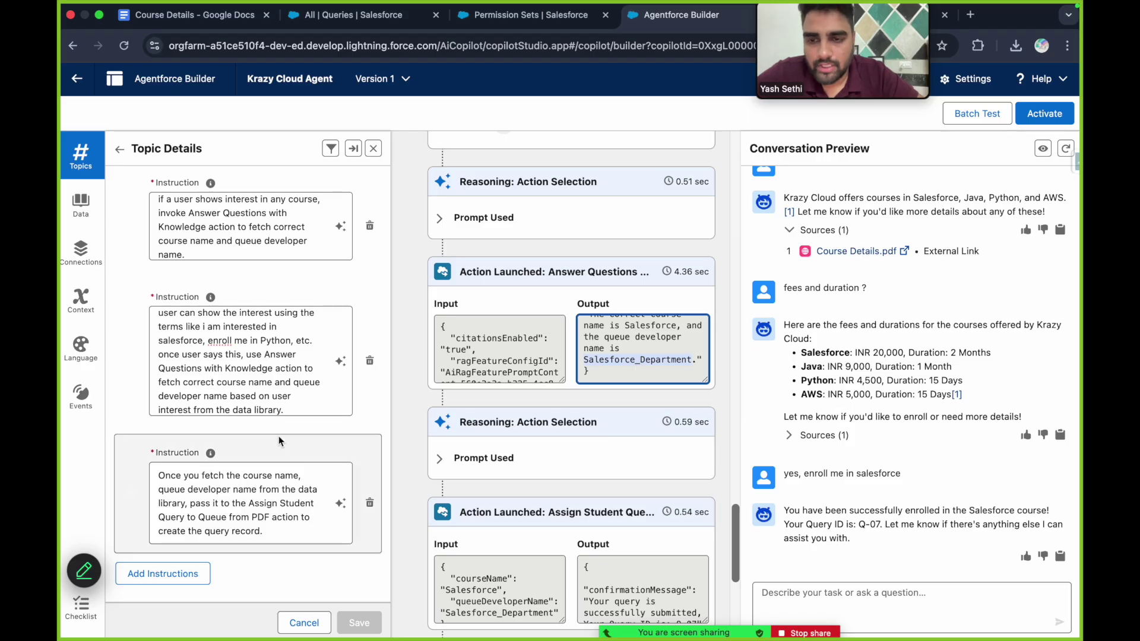
drag(219, 475, 289, 476)
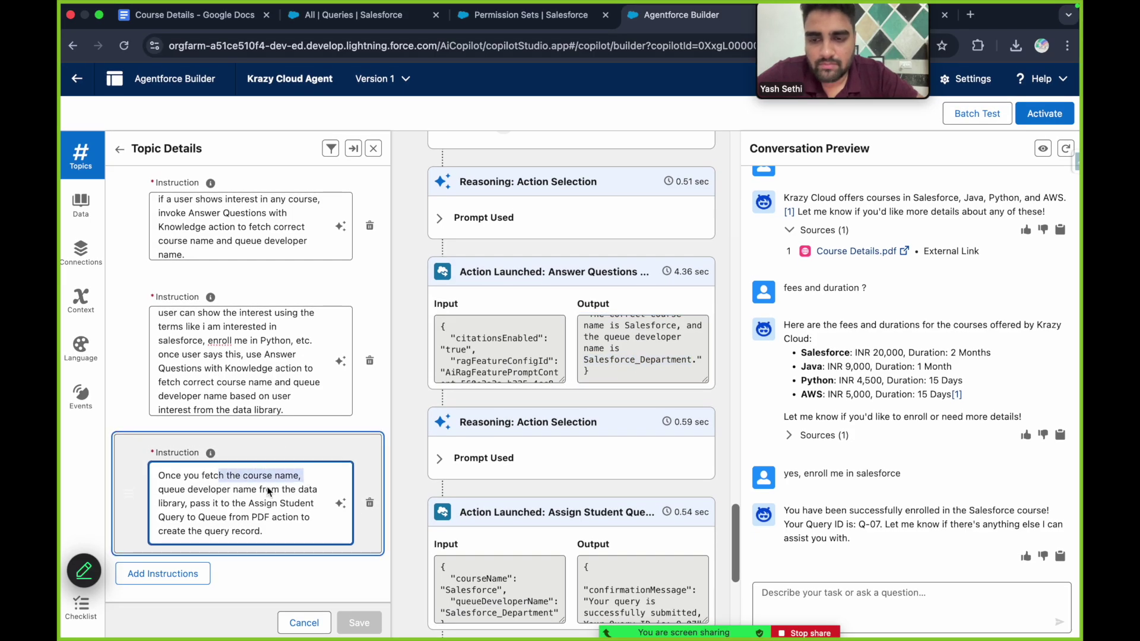
scroll(579, 466, down, 4)
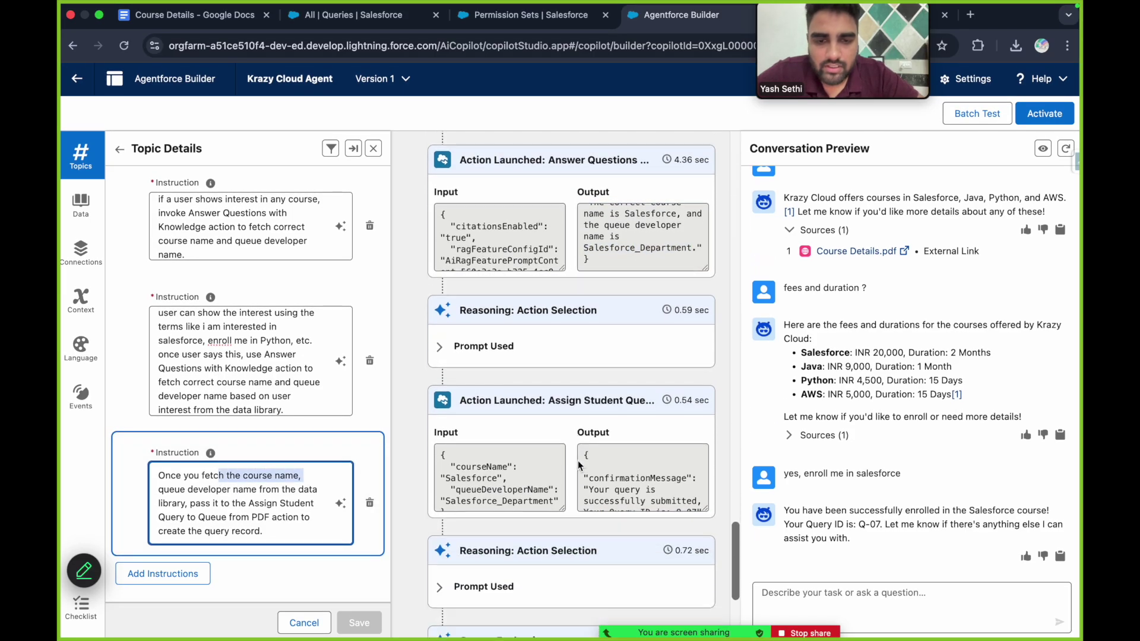
drag(549, 404, 623, 405)
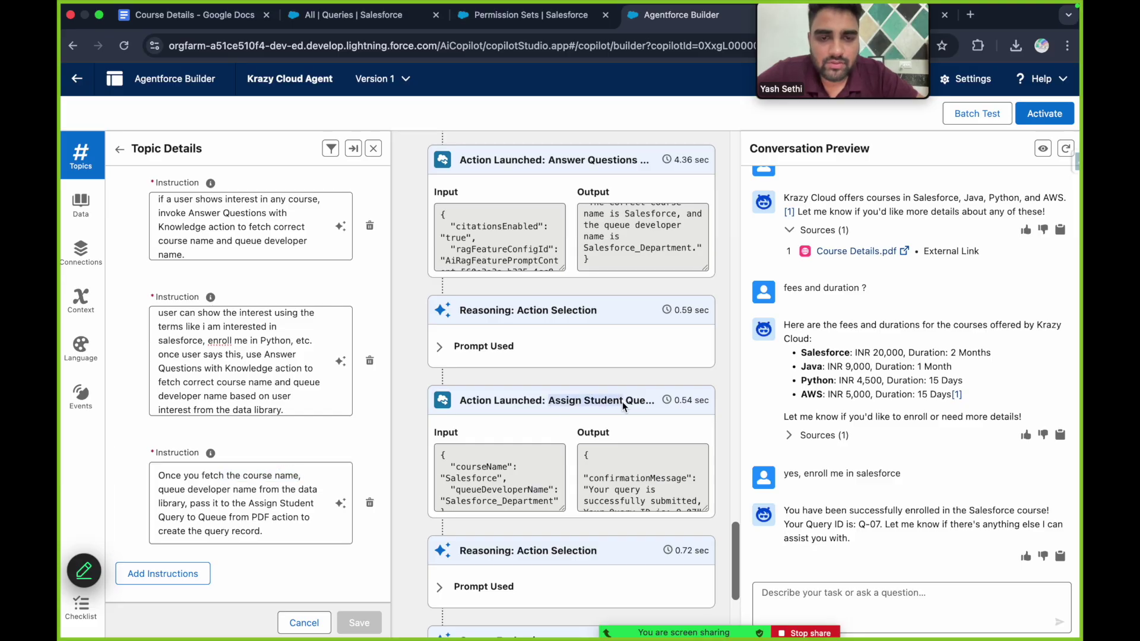
scroll(524, 425, down, 2)
click(519, 442)
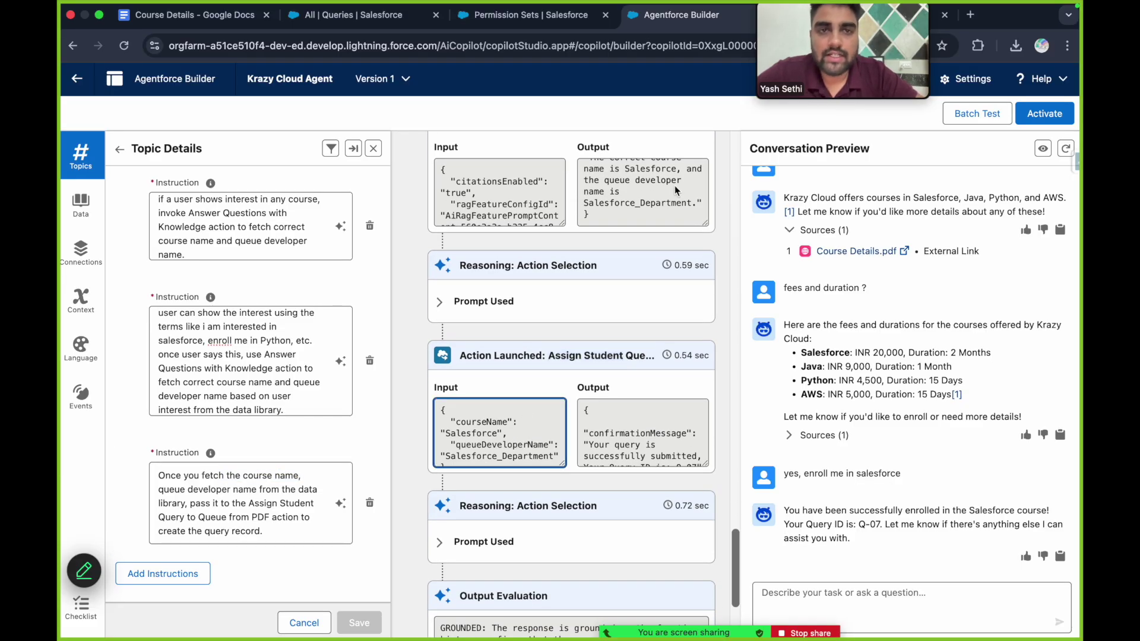
drag(746, 78, 785, 194)
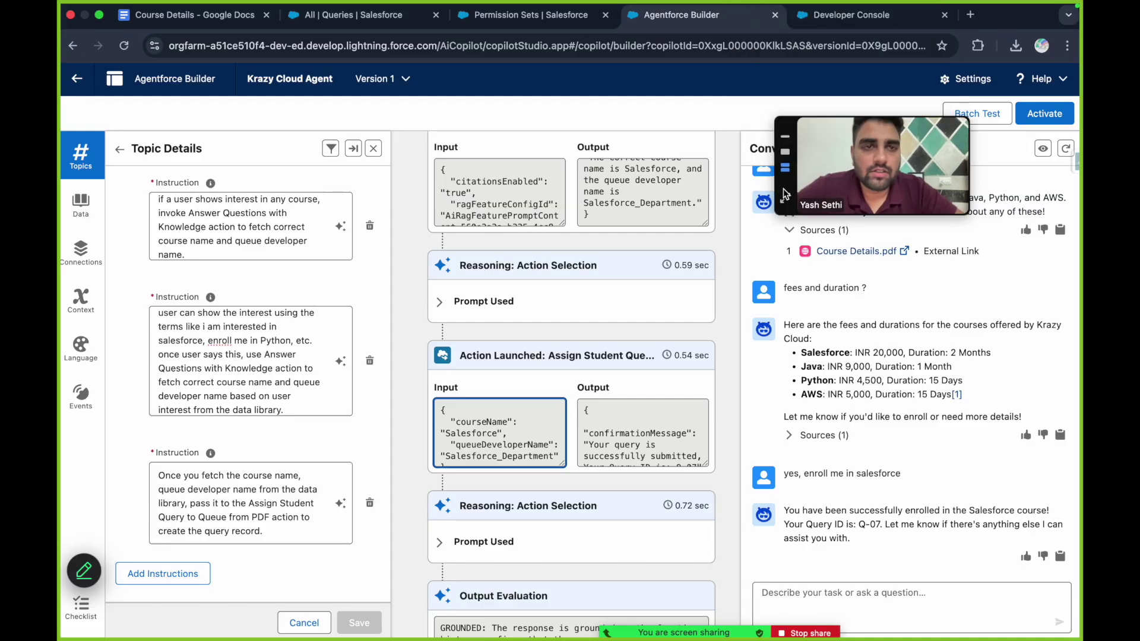
Step: Review AssignQueryToQueueDynamically's Query insert and confirmationMessage against the agent's reasoning trace and queue mapping
click(840, 18)
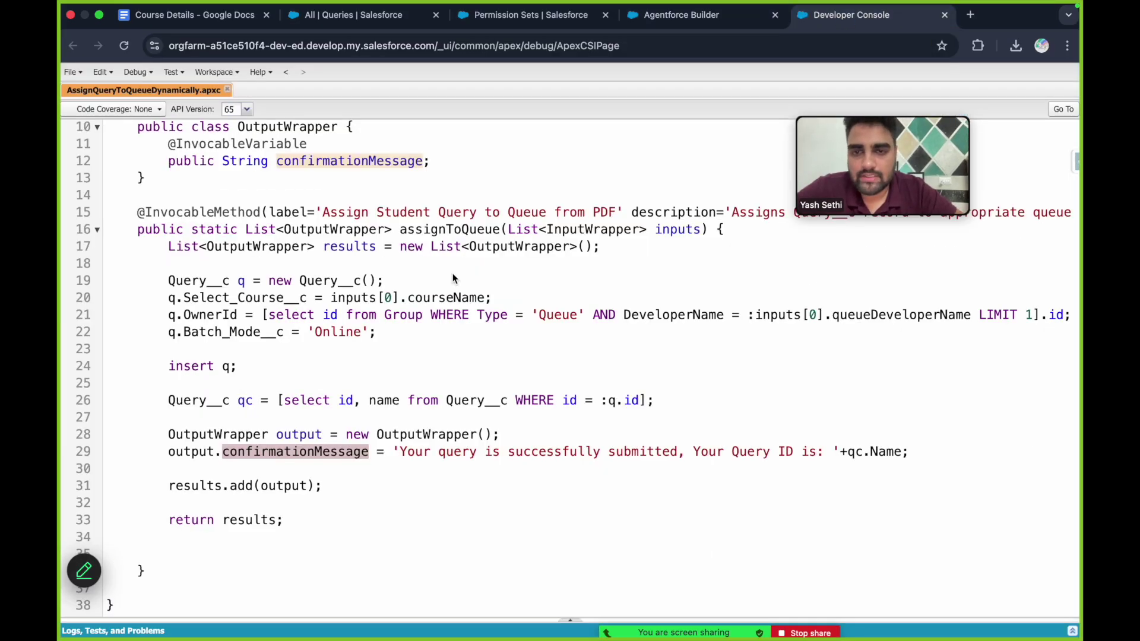
drag(168, 281, 255, 363)
click(277, 435)
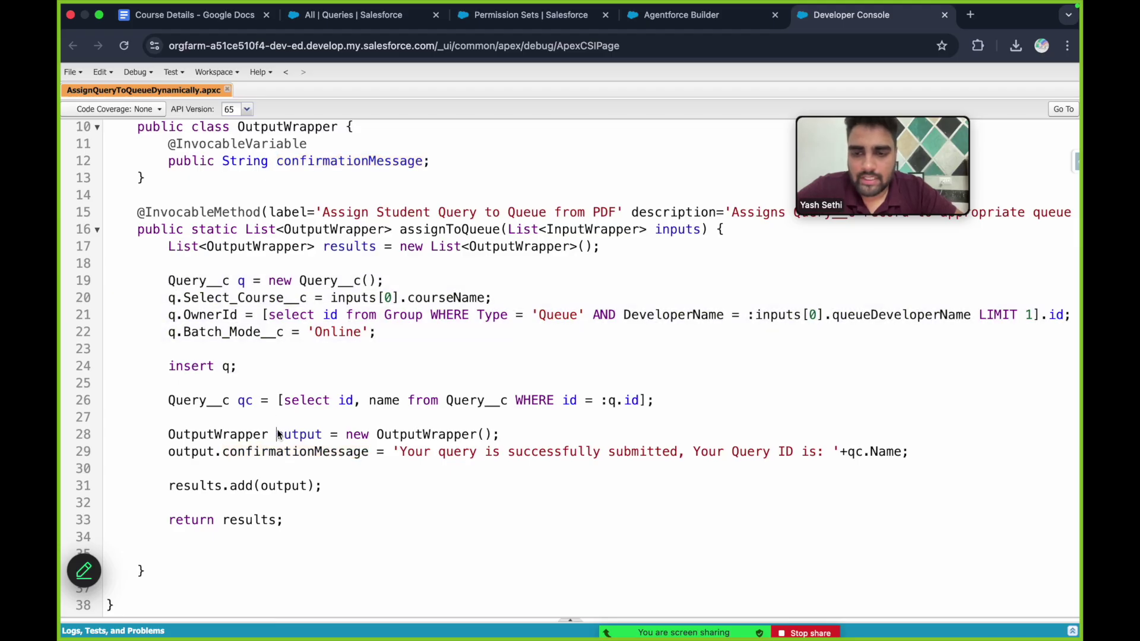
click(290, 451)
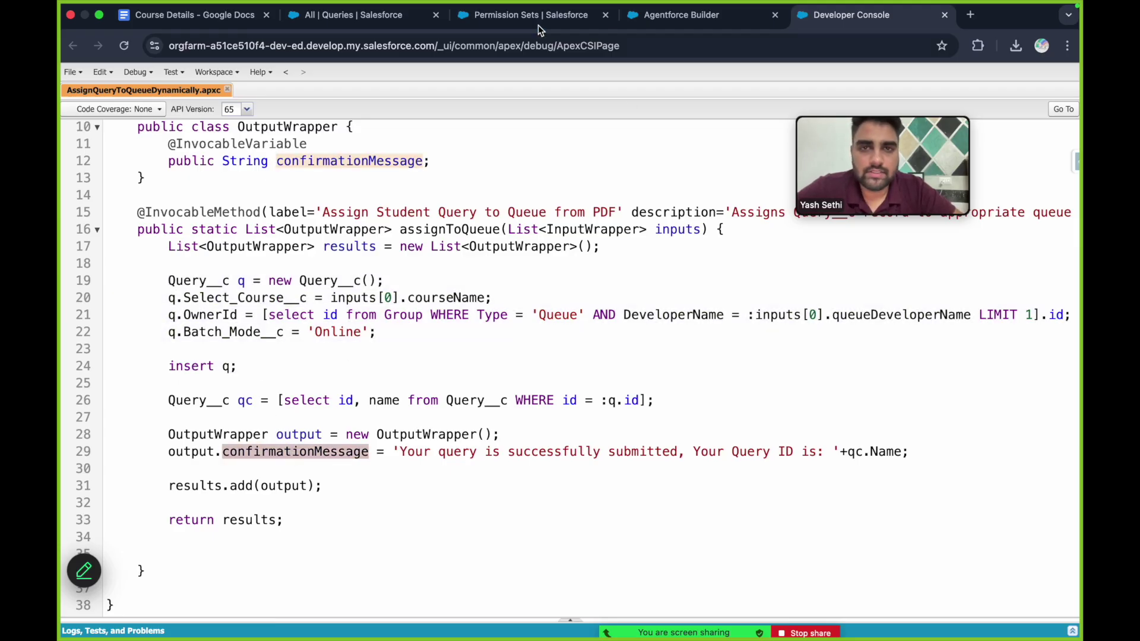
click(665, 16)
scroll(683, 390, down, 2)
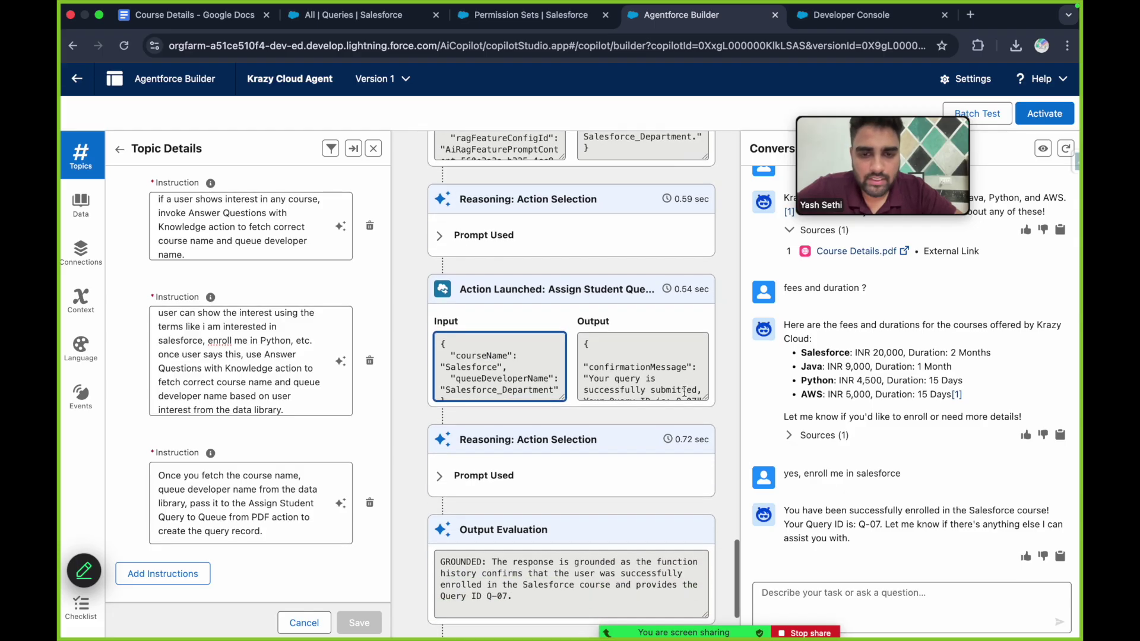
scroll(568, 446, down, 3)
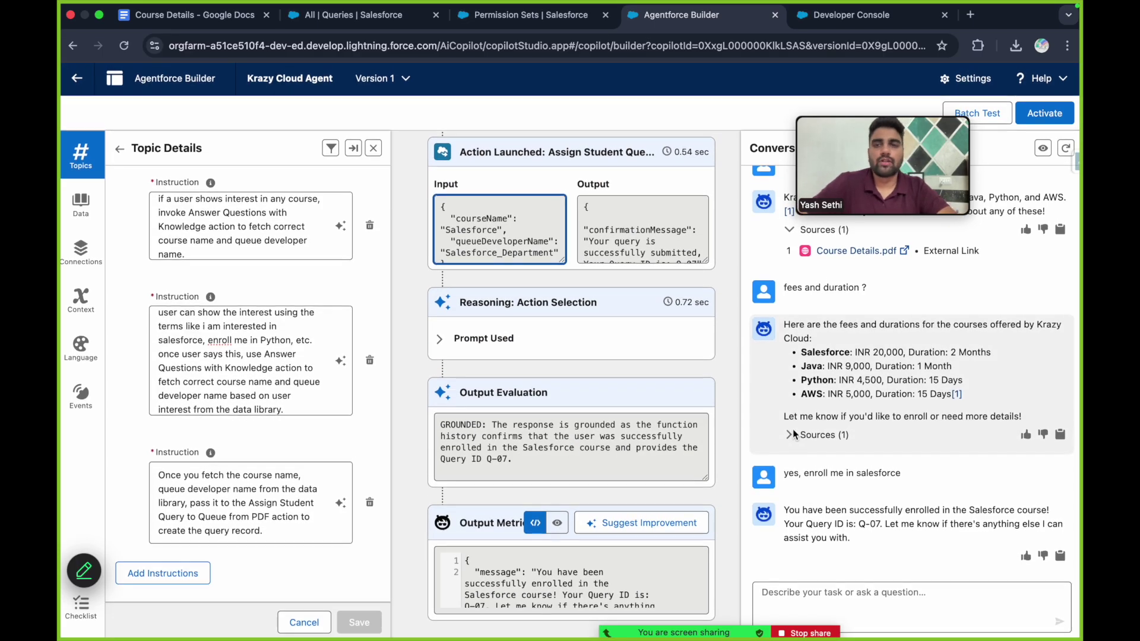
click(237, 19)
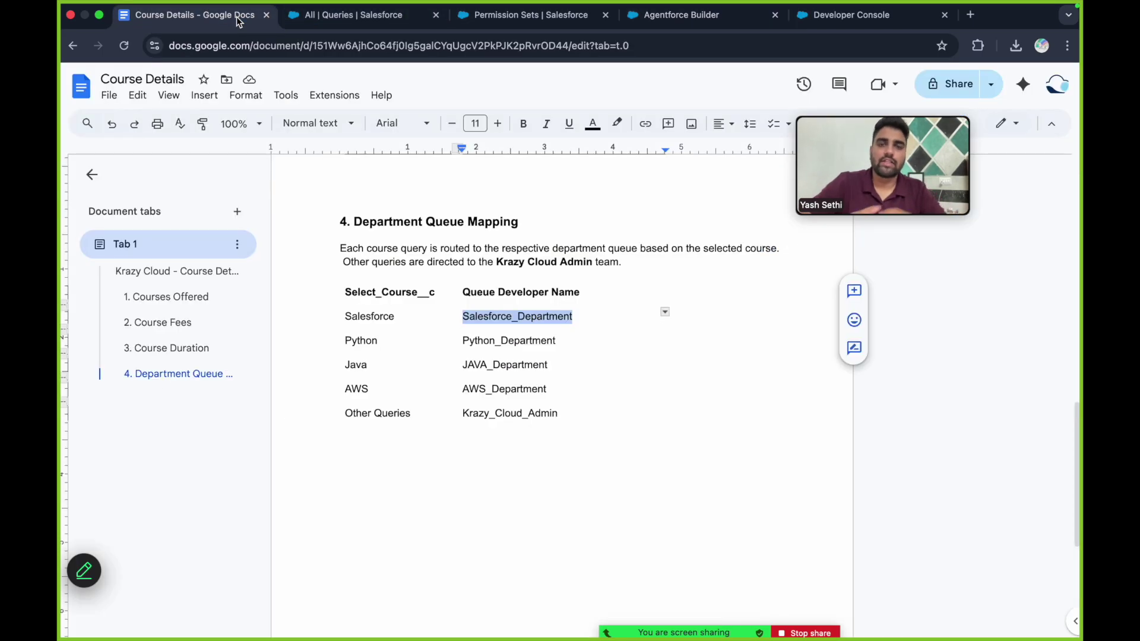